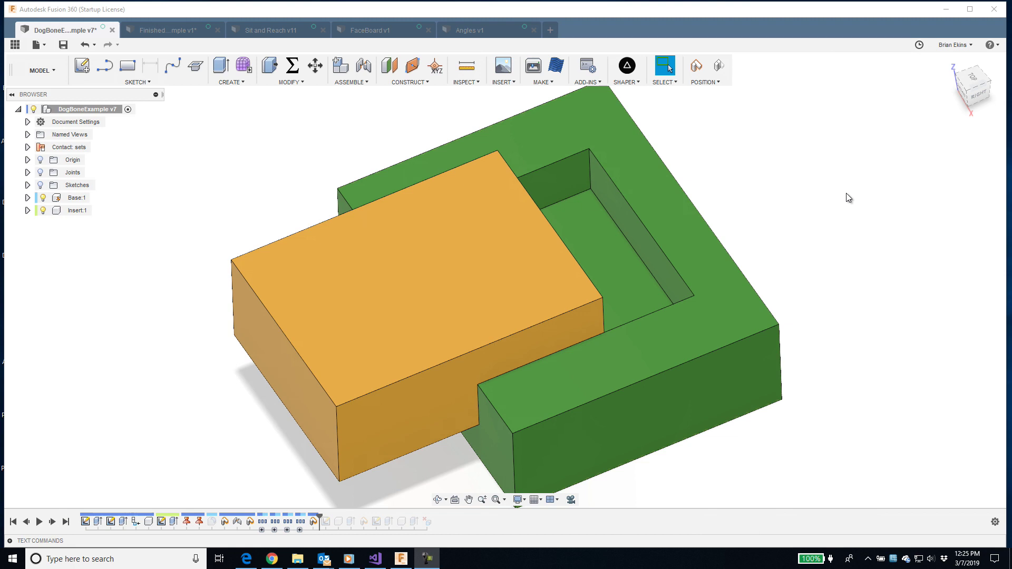
# Slide the orange insert into the green base's sharp-cornered pocket and back out to check the fit.
pyautogui.scroll(-2, 945, 235)
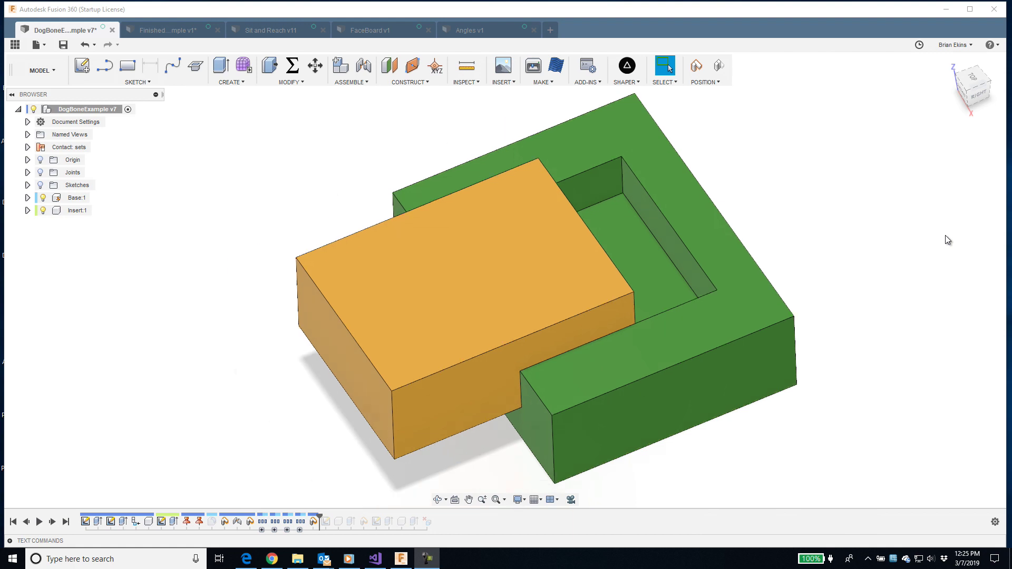
pyautogui.keyDown('shift'); pyautogui.moveTo(925, 239); pyautogui.dragTo(870, 402, button='middle'); pyautogui.keyUp('shift')
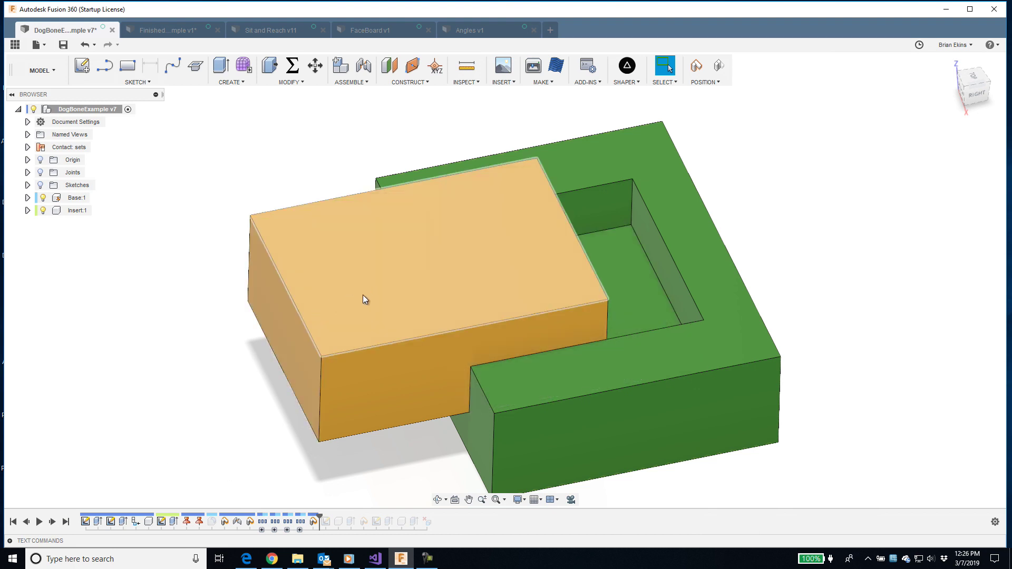
pyautogui.moveTo(362, 296); pyautogui.dragTo(526, 258)
pyautogui.keyDown('shift'); pyautogui.moveTo(662, 231); pyautogui.dragTo(727, 224, button='middle'); pyautogui.keyUp('shift')
pyautogui.moveTo(548, 237); pyautogui.dragTo(504, 243, button='middle')
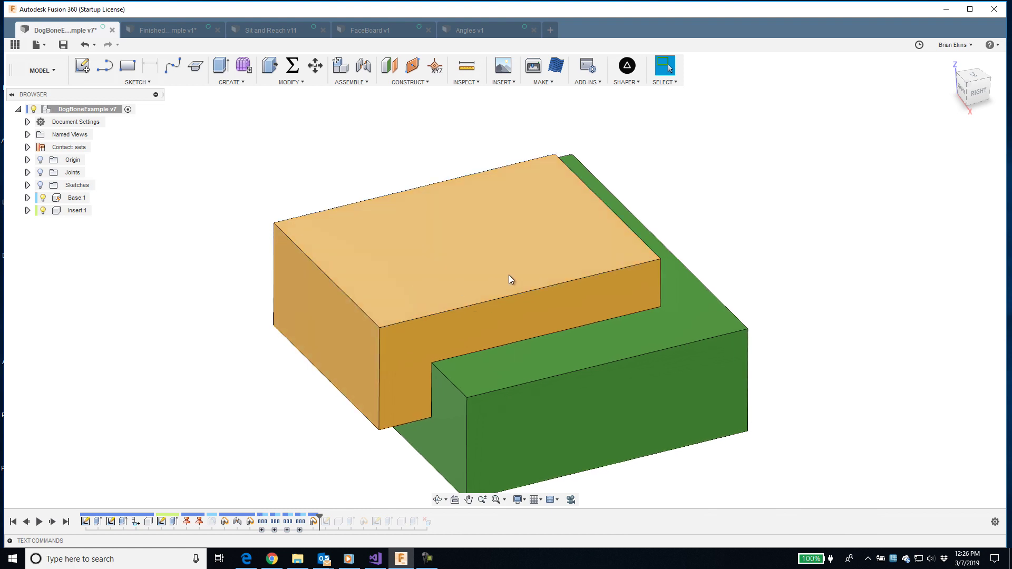
pyautogui.moveTo(510, 279); pyautogui.dragTo(322, 324)
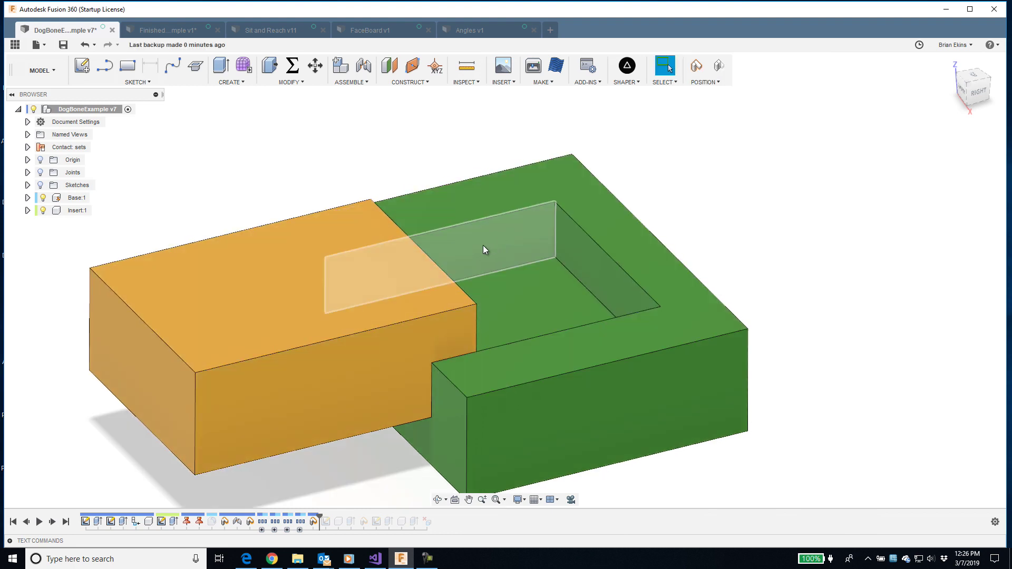
pyautogui.moveTo(496, 328); pyautogui.dragTo(520, 340, button='middle')
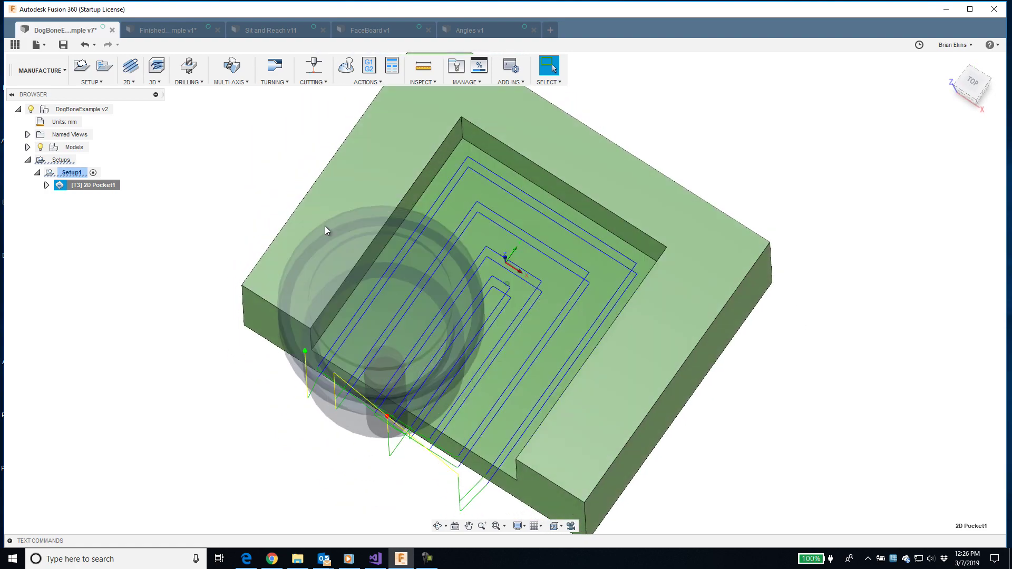
# Simulate Setup1's 2D Pocket machining at a faster playback speed and inspect the pocket's inside corners as cut by the round tool.
pyautogui.rightClick(65, 173)
pyautogui.click(88, 243)
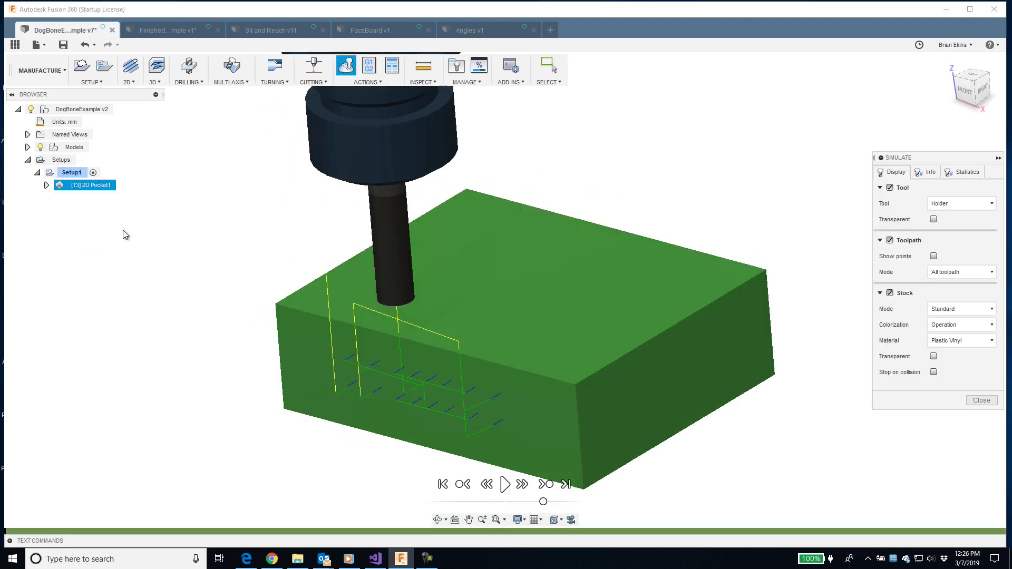
pyautogui.click(504, 484)
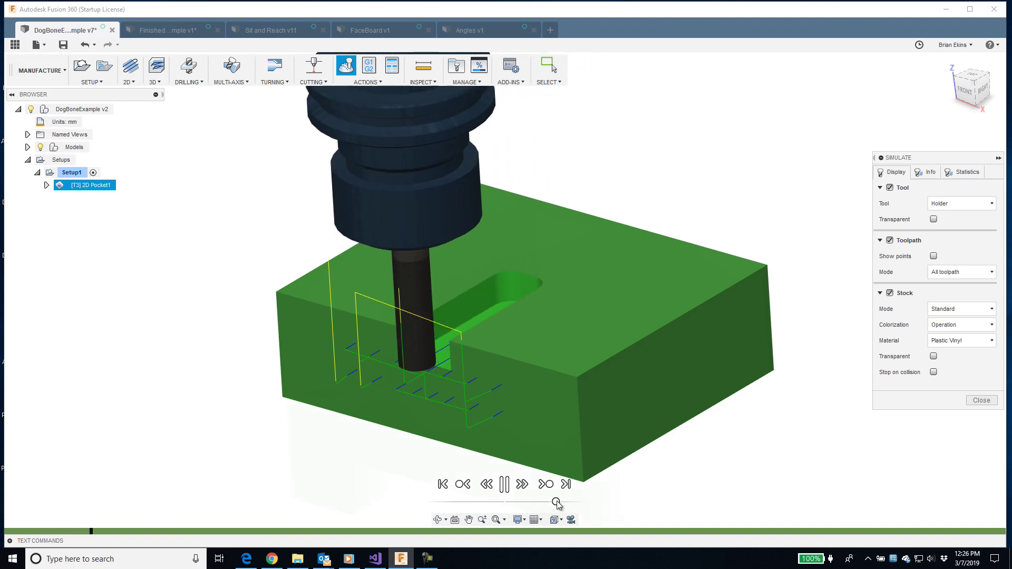
pyautogui.moveTo(550, 502); pyautogui.dragTo(568, 502)
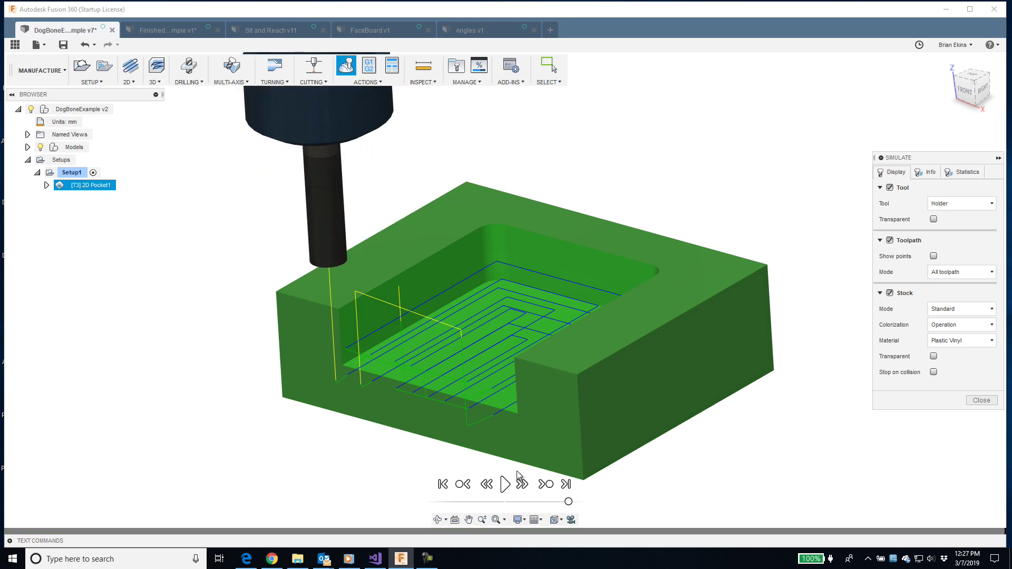
pyautogui.keyDown('shift'); pyautogui.moveTo(504, 442); pyautogui.dragTo(323, 284, button='middle'); pyautogui.keyUp('shift')
pyautogui.keyDown('shift'); pyautogui.moveTo(485, 240); pyautogui.dragTo(491, 236, button='middle'); pyautogui.keyUp('shift')
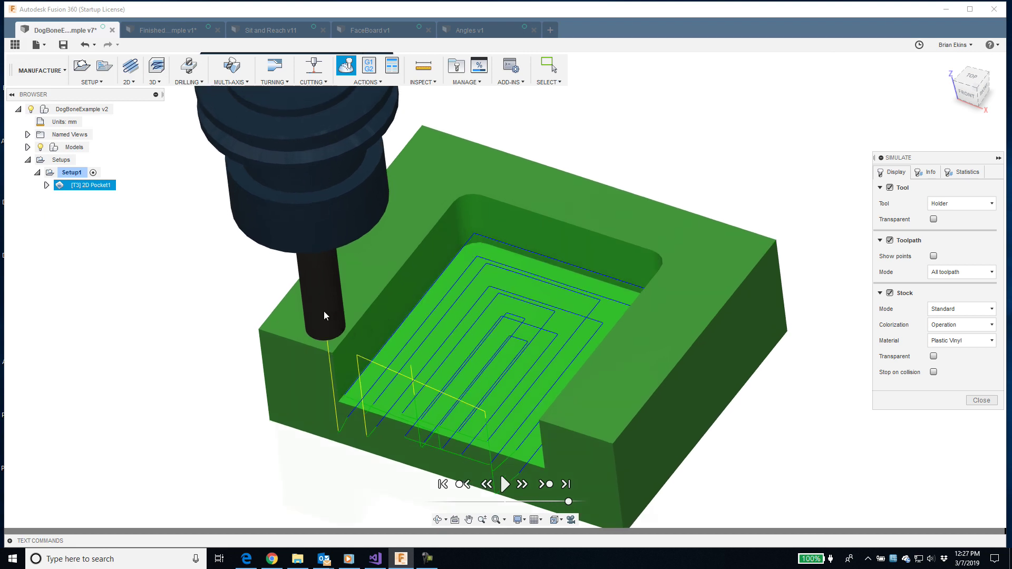
pyautogui.keyDown('shift'); pyautogui.moveTo(323, 311); pyautogui.dragTo(411, 331, button='middle'); pyautogui.keyUp('shift')
pyautogui.keyDown('shift'); pyautogui.moveTo(378, 196); pyautogui.dragTo(461, 220, button='middle'); pyautogui.keyUp('shift')
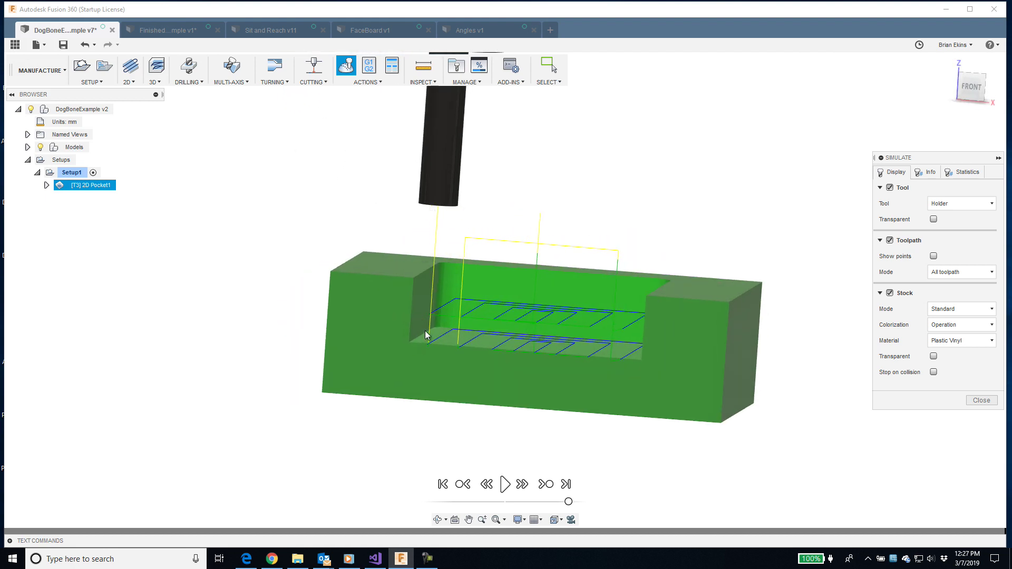
pyautogui.keyDown('shift'); pyautogui.moveTo(425, 330); pyautogui.dragTo(415, 260, button='middle'); pyautogui.keyUp('shift')
pyautogui.keyDown('shift'); pyautogui.moveTo(404, 334); pyautogui.dragTo(481, 334, button='middle'); pyautogui.keyUp('shift')
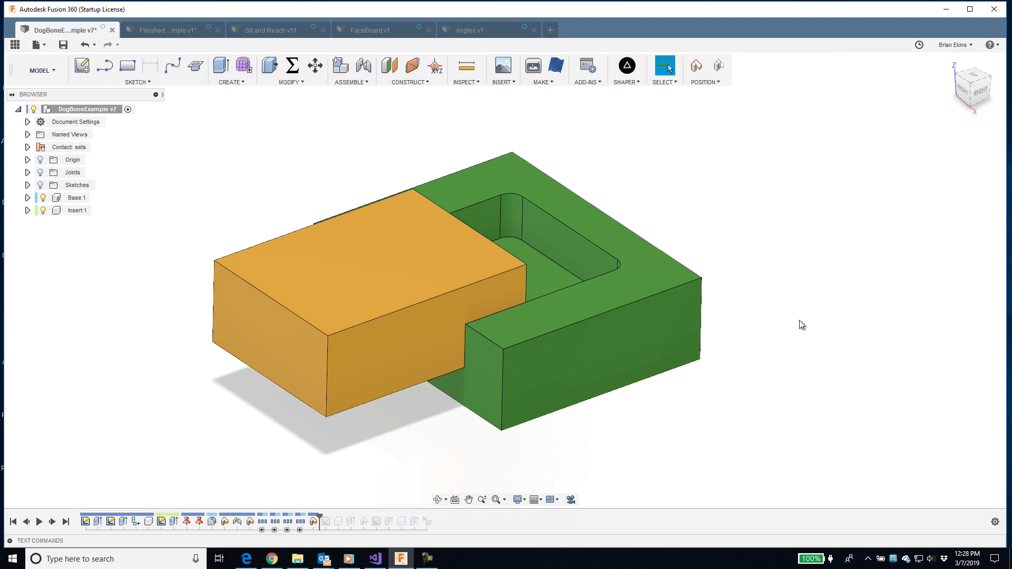
# Slide the orange insert into the rounded-corner pocket and examine how its square corners meet the pocket's rounded corners.
pyautogui.scroll(3, 799, 321)
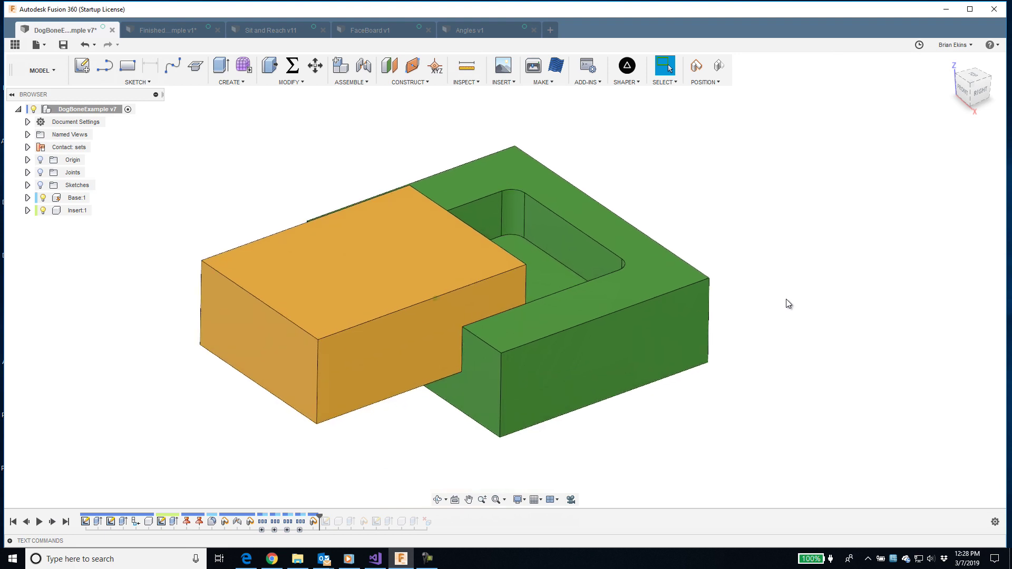
pyautogui.click(523, 181)
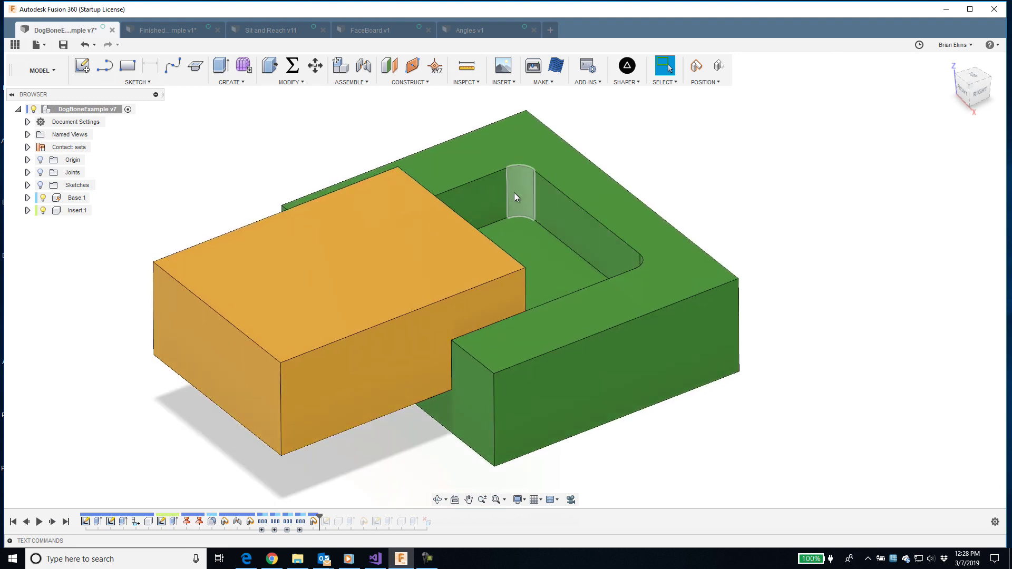
pyautogui.moveTo(376, 311); pyautogui.dragTo(510, 267)
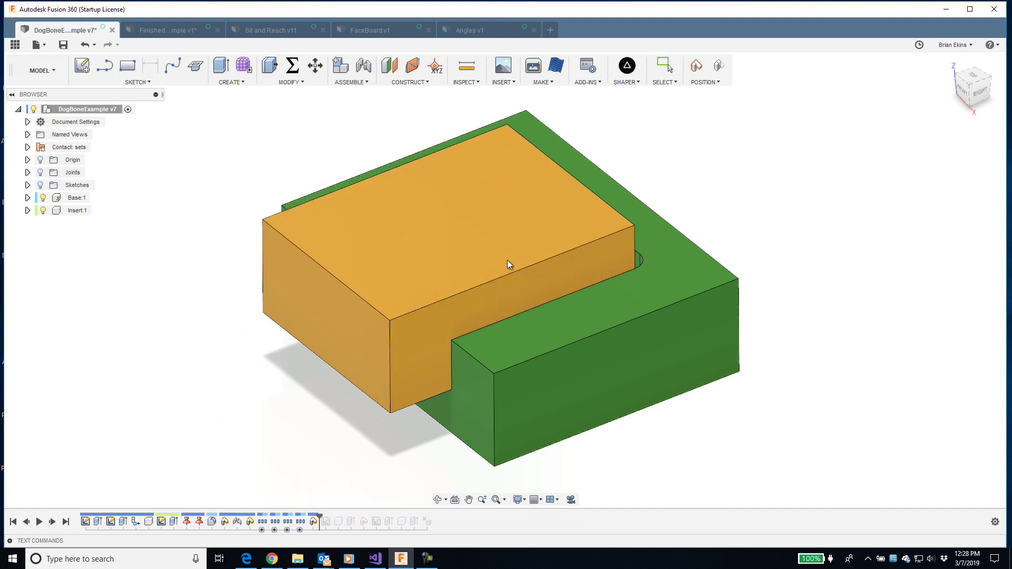
pyautogui.keyDown('shift'); pyautogui.moveTo(783, 161); pyautogui.dragTo(468, 282, button='middle'); pyautogui.keyUp('shift')
pyautogui.moveTo(467, 282); pyautogui.dragTo(543, 280)
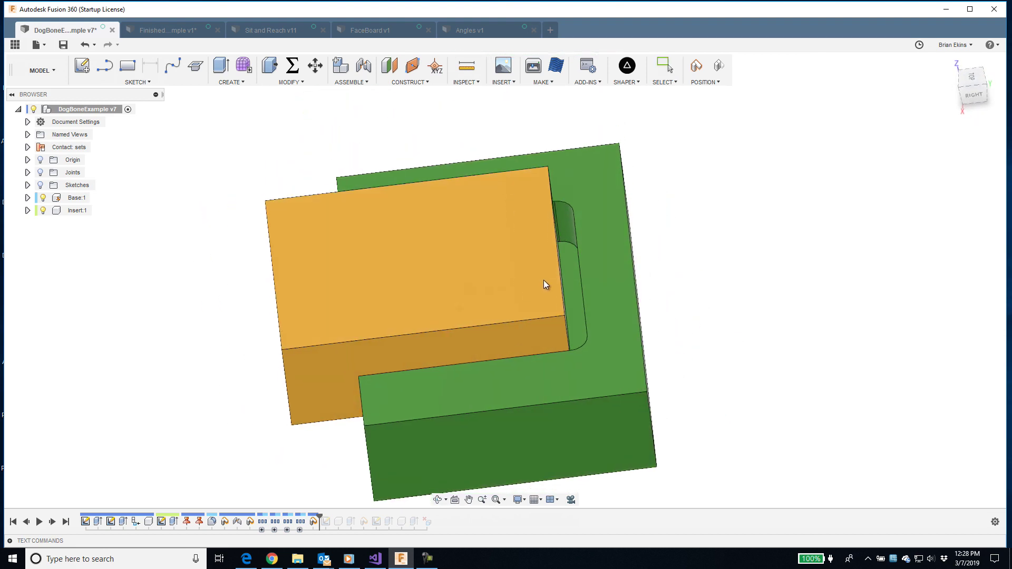
pyautogui.keyDown('shift'); pyautogui.moveTo(532, 244); pyautogui.dragTo(513, 289, button='middle'); pyautogui.keyUp('shift')
pyautogui.moveTo(513, 288); pyautogui.dragTo(484, 259)
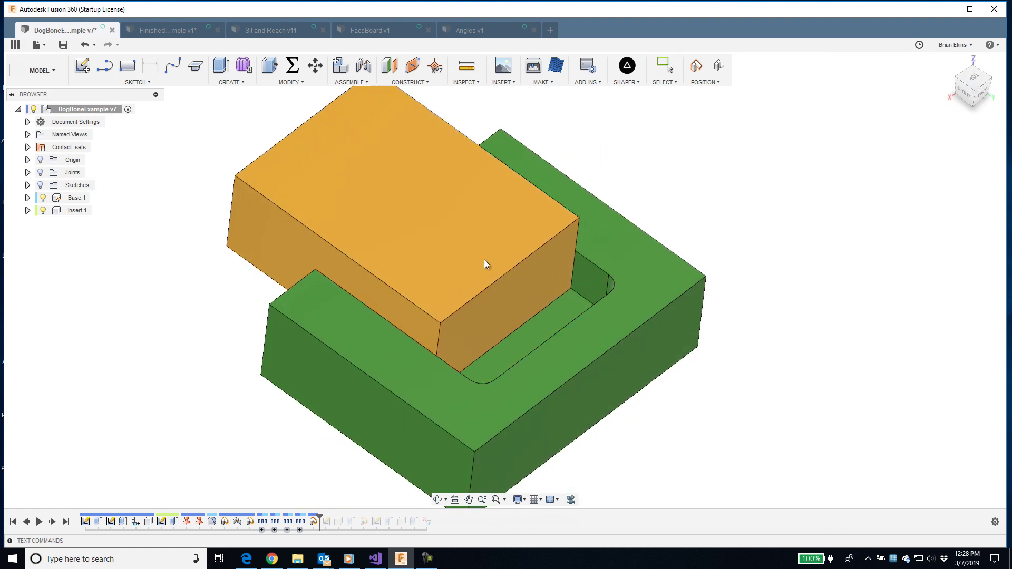
pyautogui.keyDown('shift'); pyautogui.moveTo(561, 334); pyautogui.dragTo(560, 361, button='middle'); pyautogui.keyUp('shift')
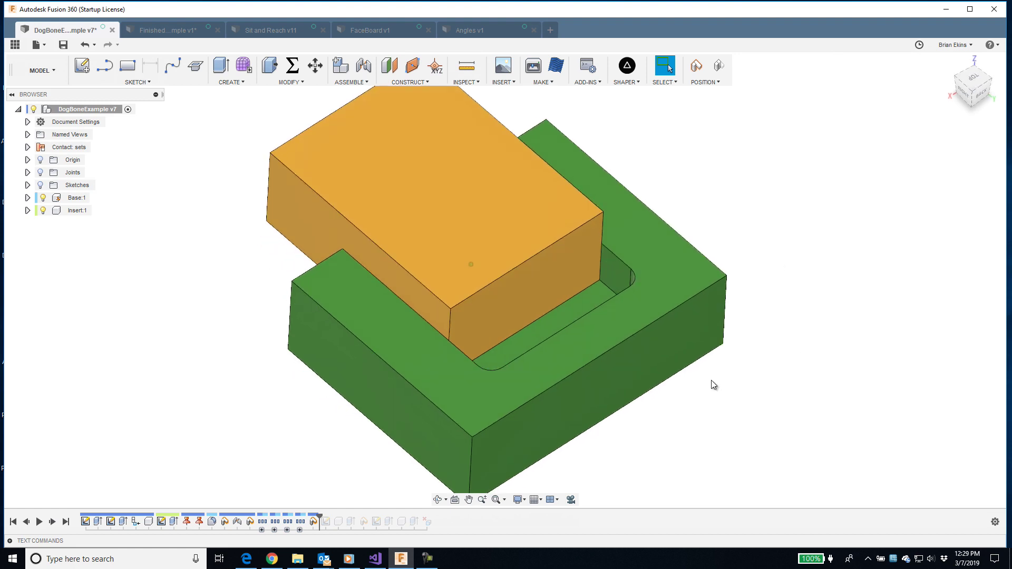
pyautogui.keyDown('shift'); pyautogui.moveTo(709, 384); pyautogui.dragTo(486, 384, button='middle'); pyautogui.keyUp('shift')
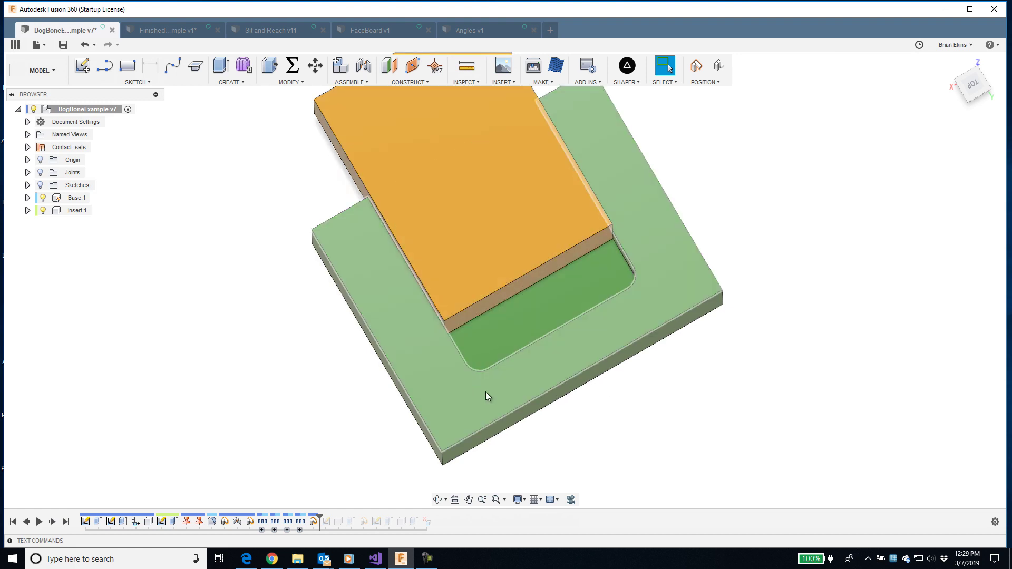
pyautogui.keyDown('shift'); pyautogui.moveTo(878, 292); pyautogui.dragTo(521, 374, button='middle'); pyautogui.keyUp('shift')
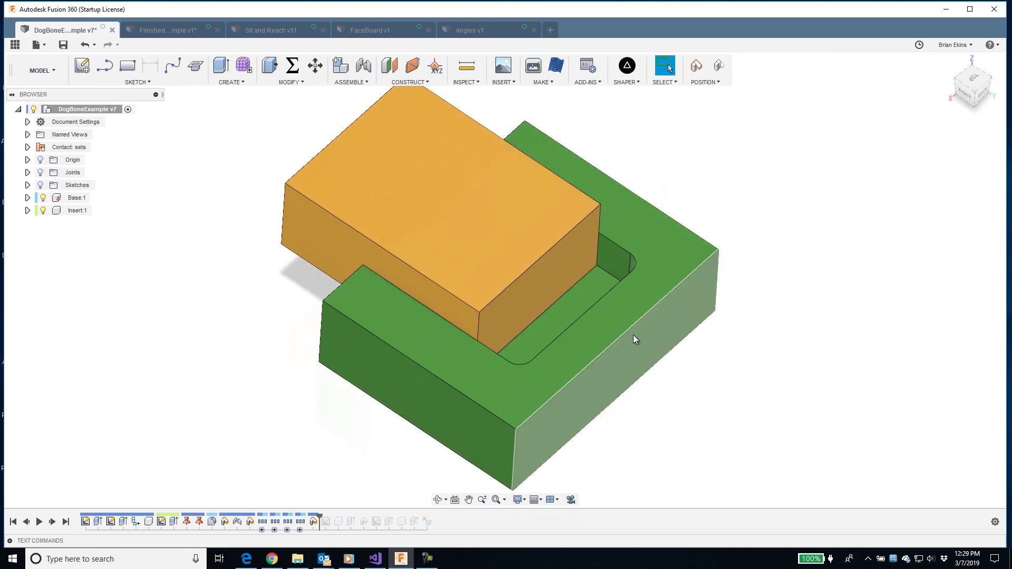
pyautogui.keyDown('shift'); pyautogui.moveTo(634, 339); pyautogui.dragTo(652, 259, button='middle'); pyautogui.keyUp('shift')
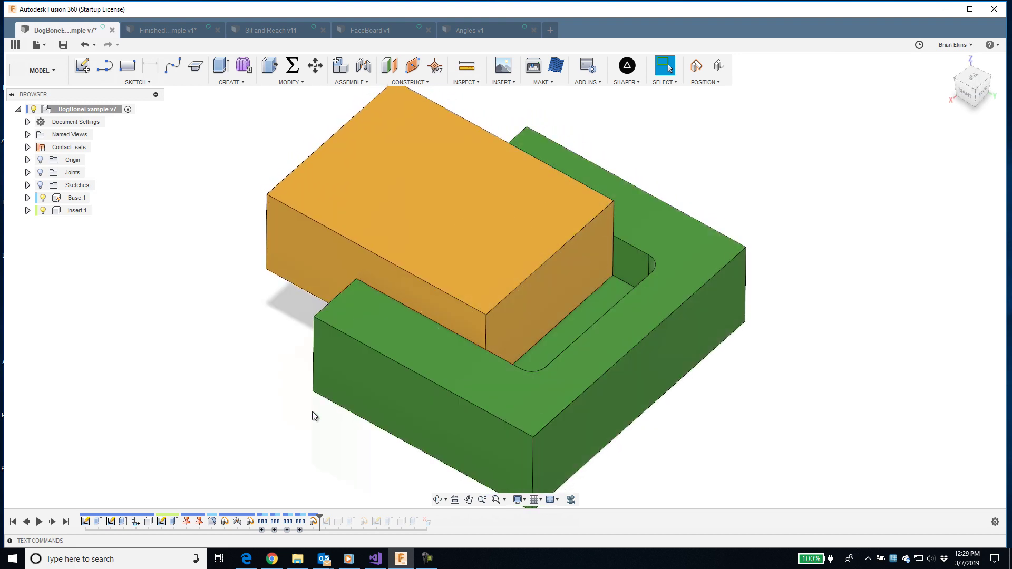
pyautogui.keyDown('shift'); pyautogui.moveTo(281, 405); pyautogui.dragTo(99, 350, button='middle'); pyautogui.keyUp('shift')
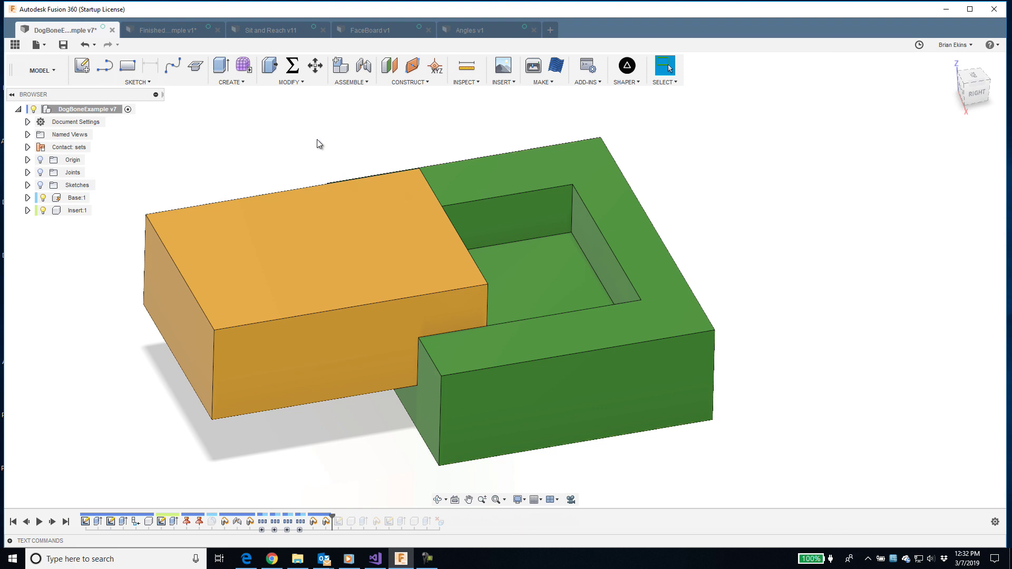
# Pin the Nifty Dogbone command to the toolbar.
pyautogui.click(292, 84)
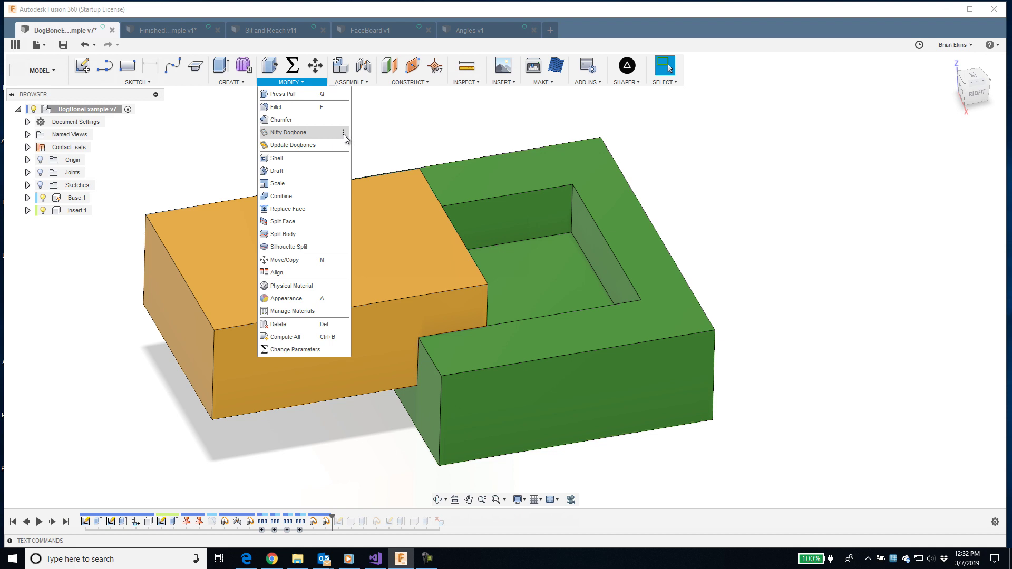
pyautogui.moveTo(343, 135)
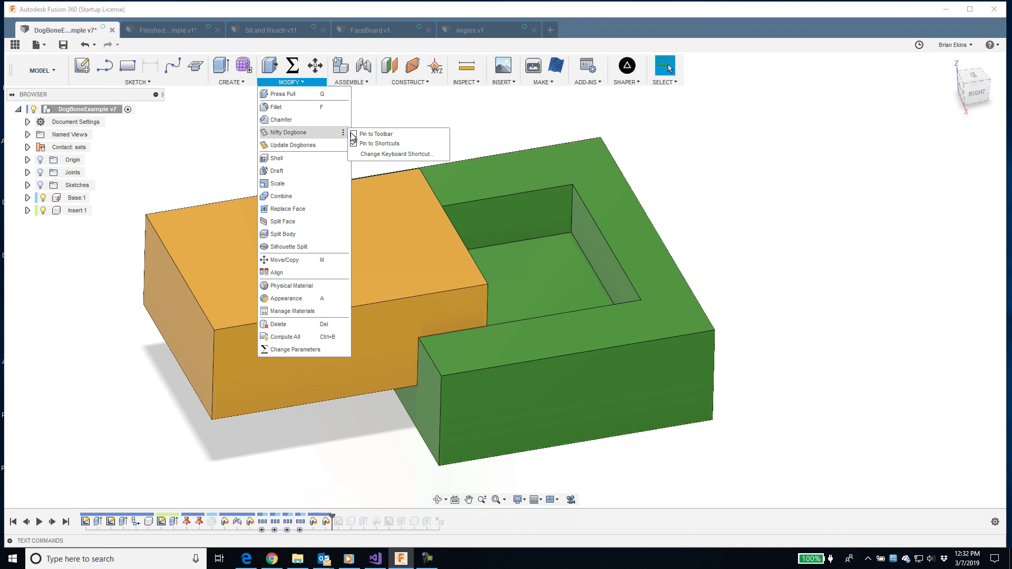
pyautogui.click(353, 135)
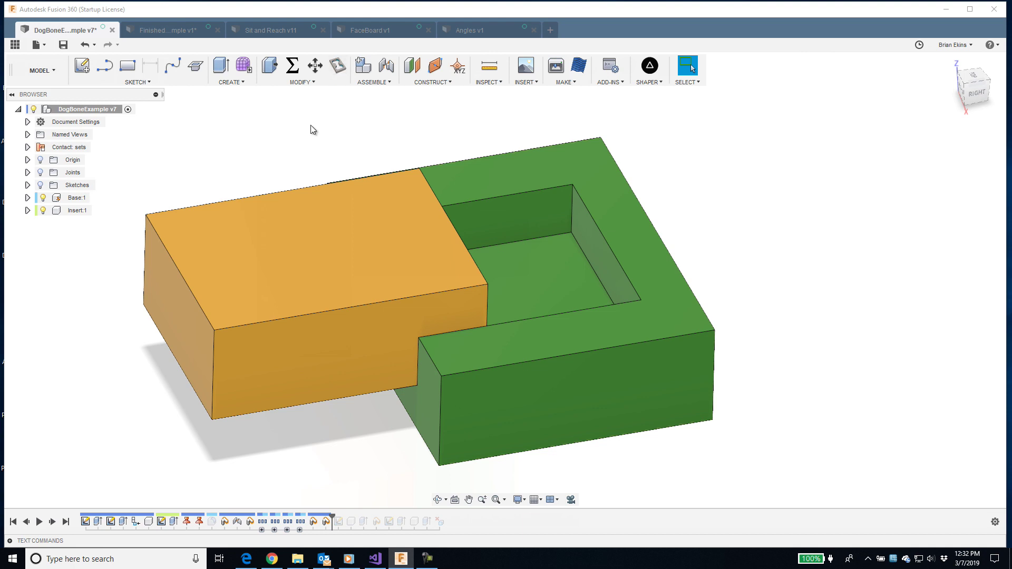
# Apply Nifty Dogbone to the green base body with 0.50 in tool diameter, 0.001 in additional clearance and Corner type, and inspect the insert's fit.
pyautogui.click(338, 67)
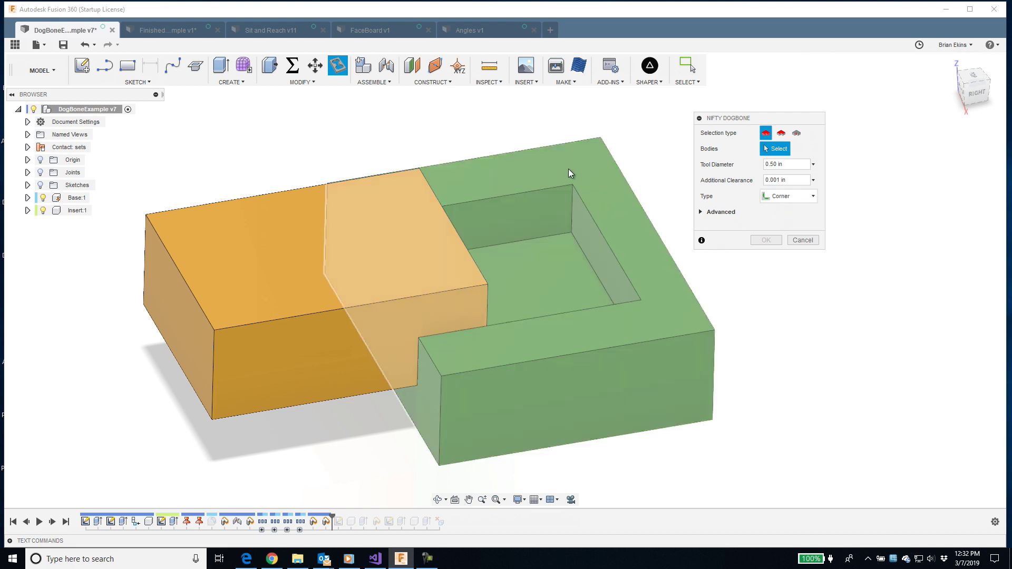
pyautogui.click(568, 172)
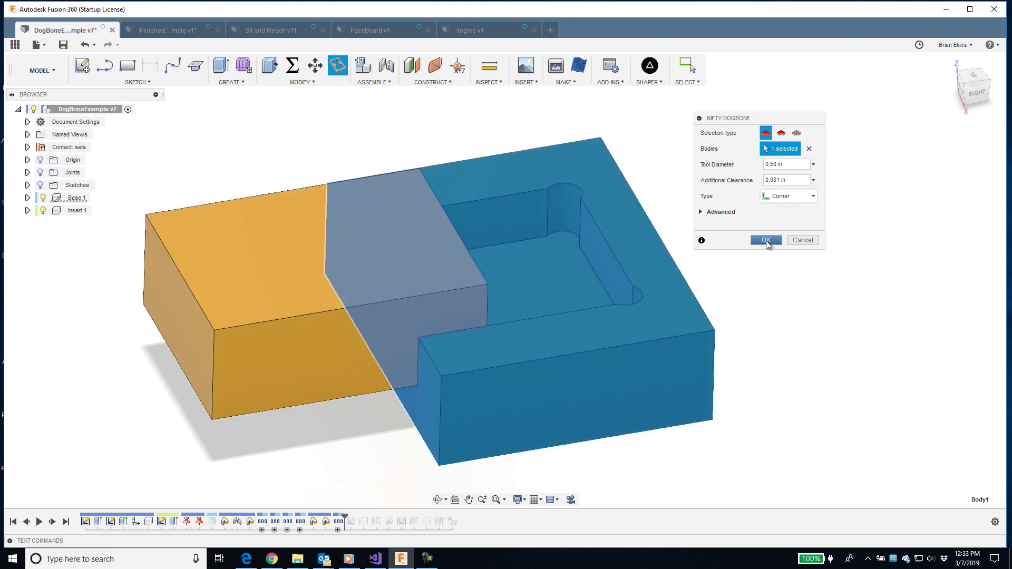
pyautogui.click(766, 240)
pyautogui.keyDown('shift'); pyautogui.moveTo(760, 242); pyautogui.dragTo(591, 189, button='middle'); pyautogui.keyUp('shift')
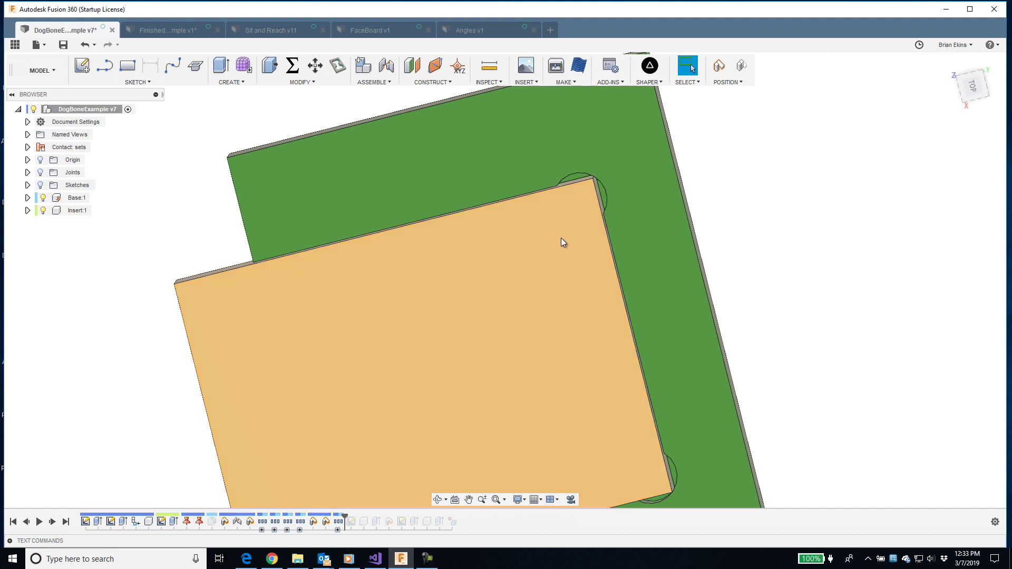
pyautogui.moveTo(561, 241)
pyautogui.keyDown('shift'); pyautogui.mouseDown(button='middle')
pyautogui.moveTo(544, 292)
pyautogui.moveTo(555, 303)
pyautogui.moveTo(497, 311)
pyautogui.moveTo(570, 309)
pyautogui.moveTo(585, 220)
pyautogui.moveTo(655, 445)
pyautogui.moveTo(606, 486)
pyautogui.moveTo(568, 452)
pyautogui.moveTo(651, 409)
pyautogui.moveTo(648, 212)
pyautogui.moveTo(497, 334)
pyautogui.moveTo(456, 285)
pyautogui.mouseUp(button='middle'); pyautogui.keyUp('shift')
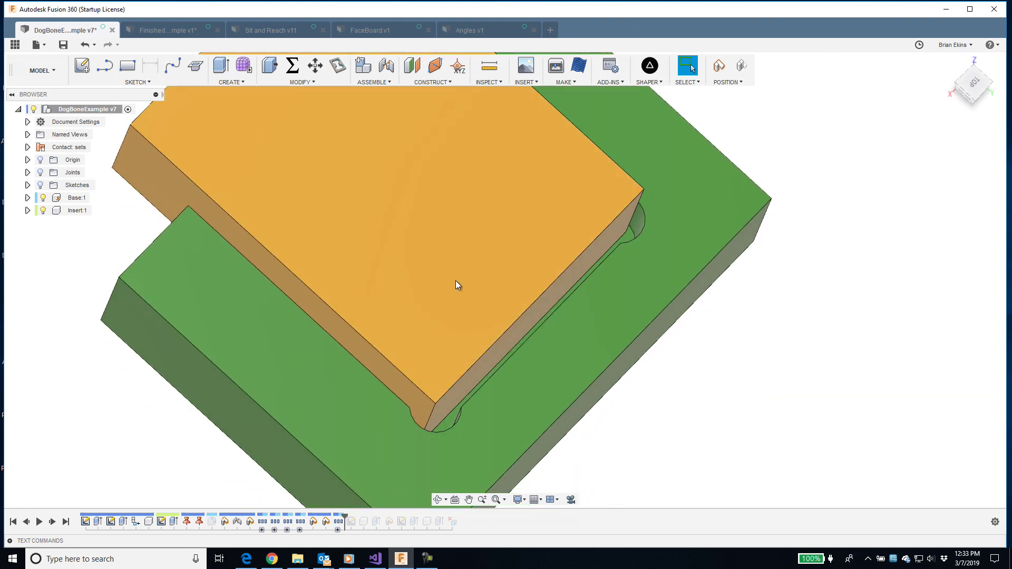
pyautogui.keyDown('shift'); pyautogui.moveTo(499, 318); pyautogui.dragTo(795, 353, button='middle'); pyautogui.keyUp('shift')
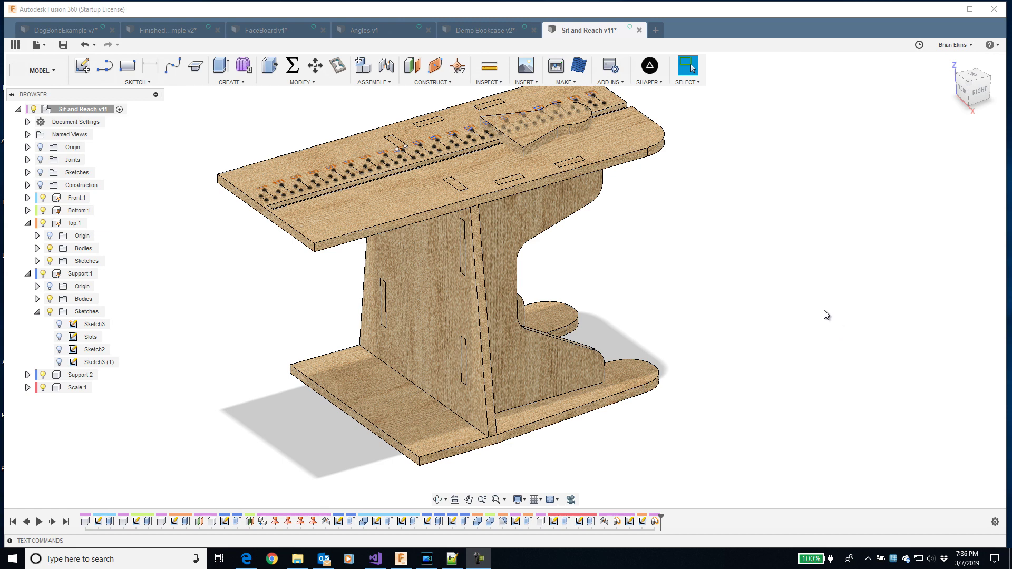
# In the Sit and Reach model, hide the Top component's sketches, the Scale component and the whole Top component to inspect the supports' tabs.
pyautogui.click(823, 310)
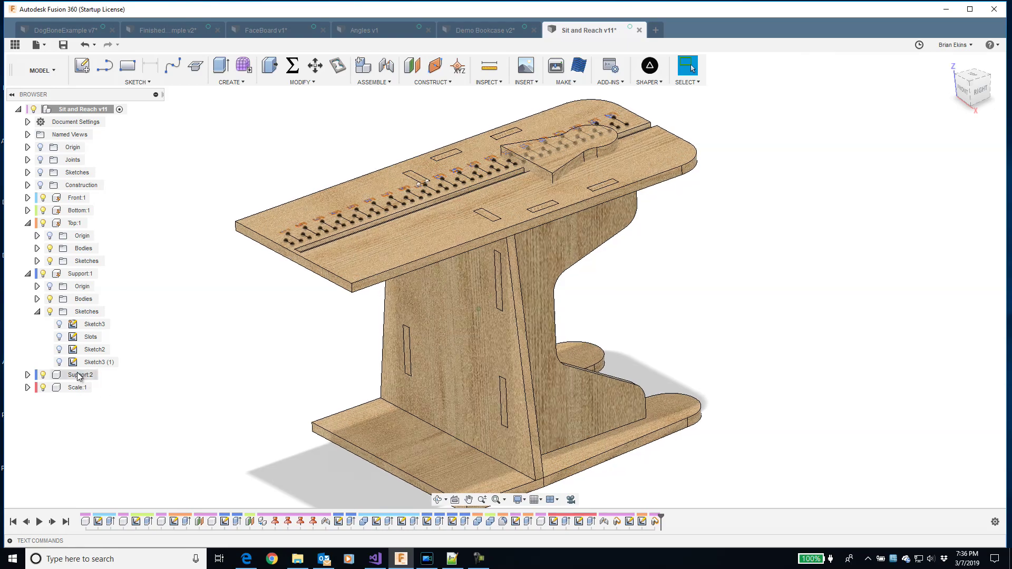
pyautogui.click(50, 262)
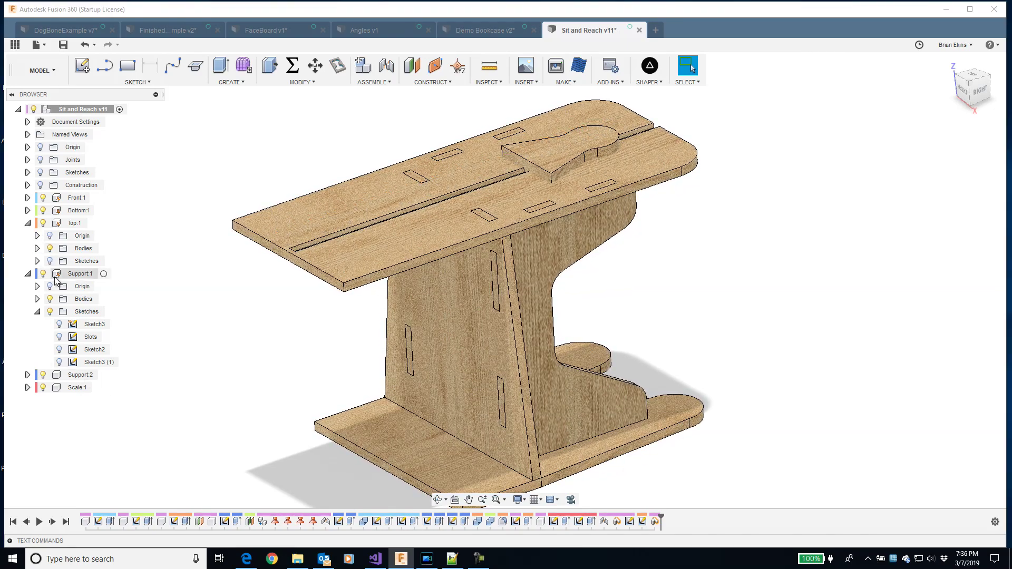
pyautogui.click(42, 388)
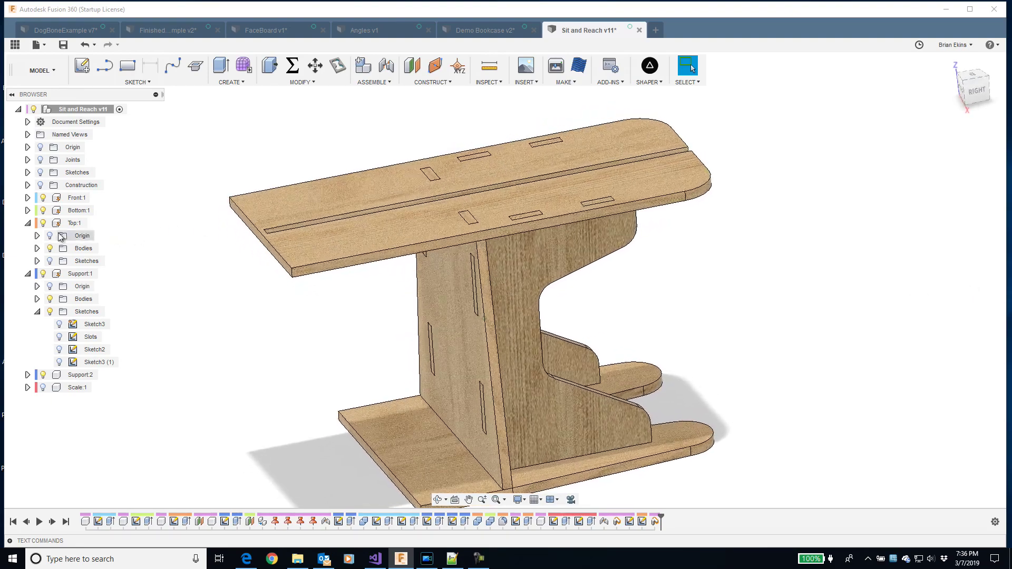
pyautogui.click(43, 223)
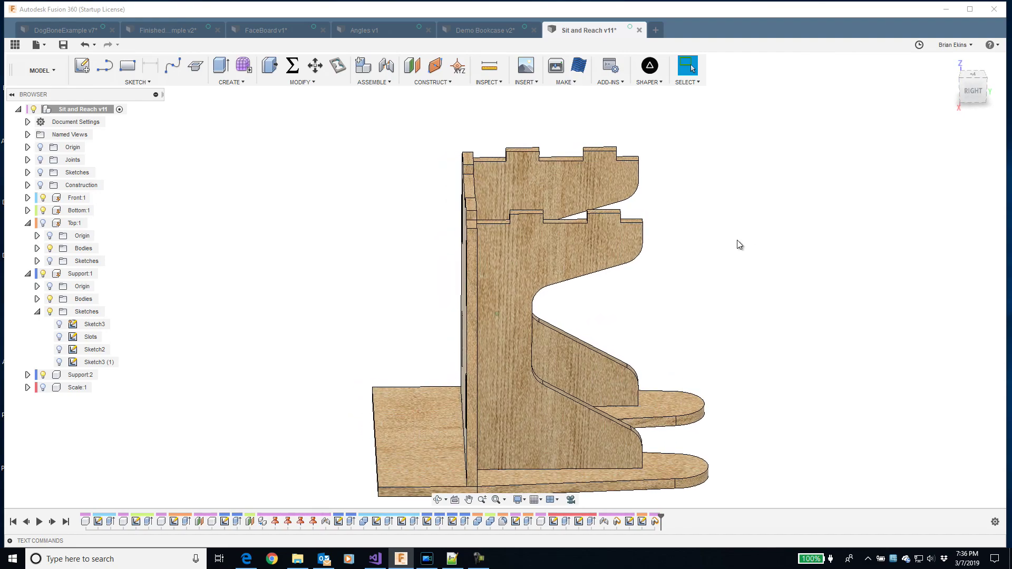
pyautogui.scroll(5, 553, 187)
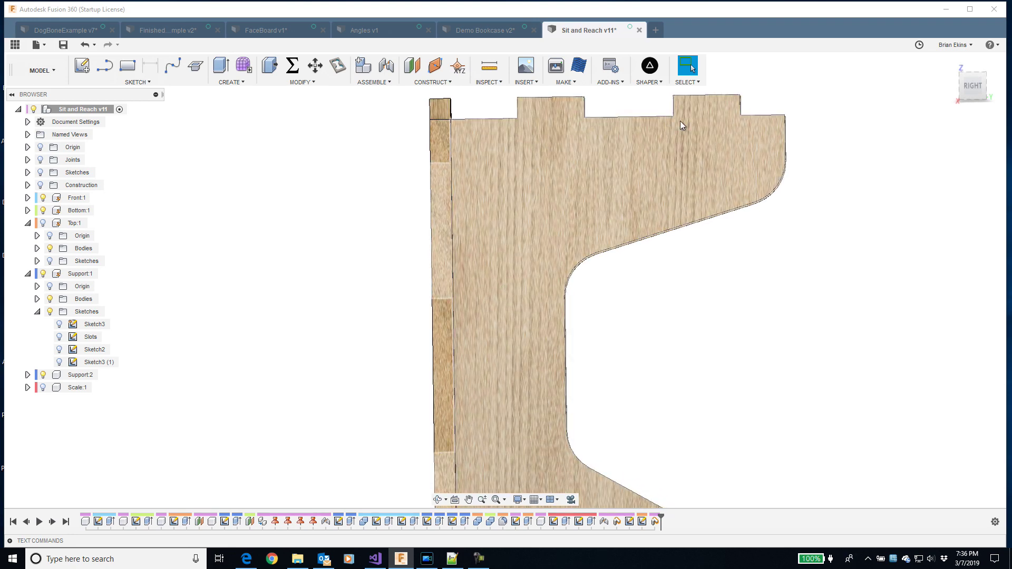
pyautogui.keyDown('shift'); pyautogui.moveTo(236, 222); pyautogui.dragTo(142, 260, button='middle'); pyautogui.keyUp('shift')
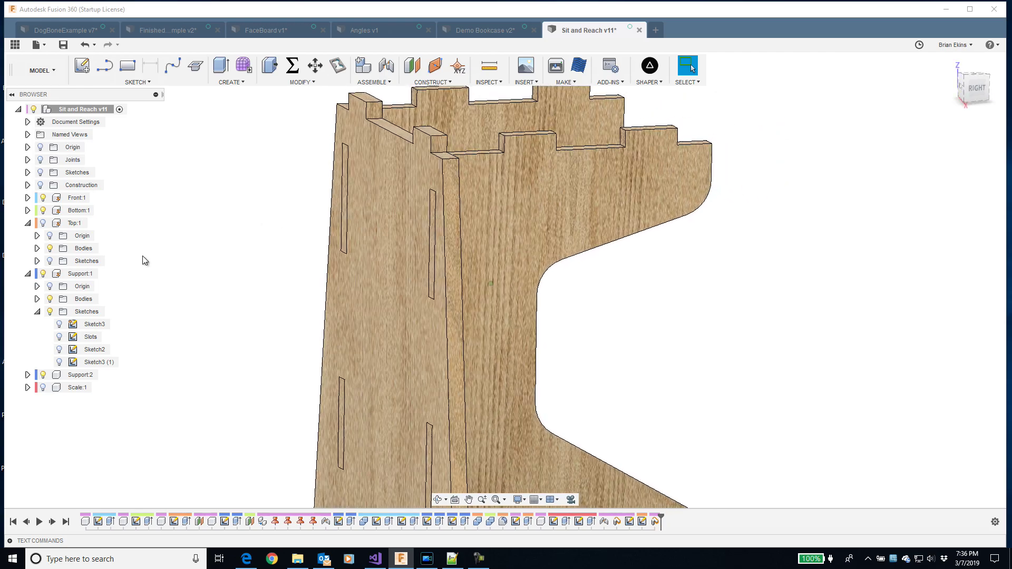
# Show the Top component again and examine how the supports' tabs sit in its slots.
pyautogui.click(44, 224)
pyautogui.keyDown('shift'); pyautogui.moveTo(311, 221); pyautogui.dragTo(519, 253, button='middle'); pyautogui.keyUp('shift')
pyautogui.keyDown('shift'); pyautogui.moveTo(517, 201); pyautogui.dragTo(681, 265, button='middle'); pyautogui.keyUp('shift')
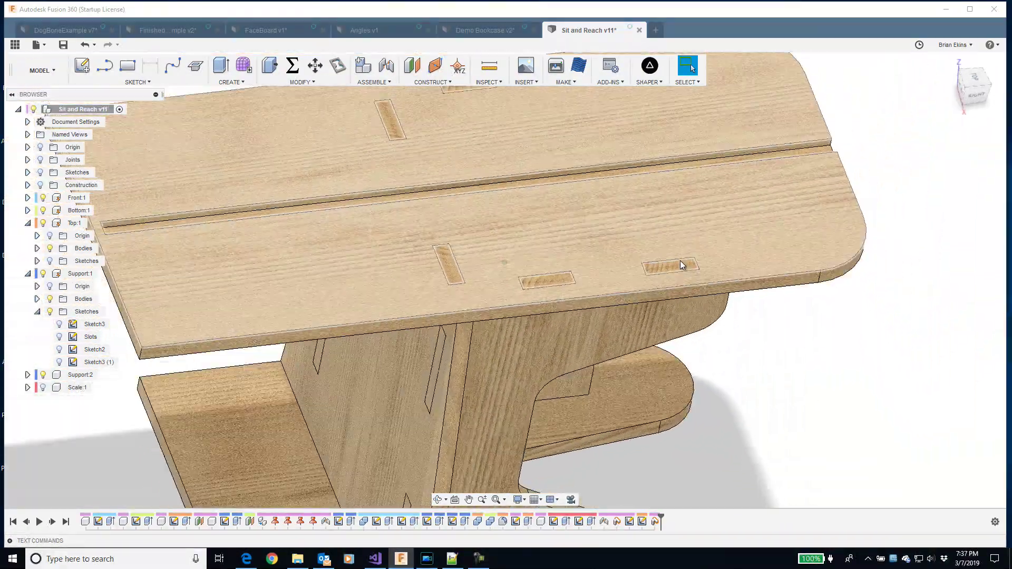
pyautogui.keyDown('shift'); pyautogui.moveTo(681, 264); pyautogui.dragTo(295, 95, button='middle'); pyautogui.keyUp('shift')
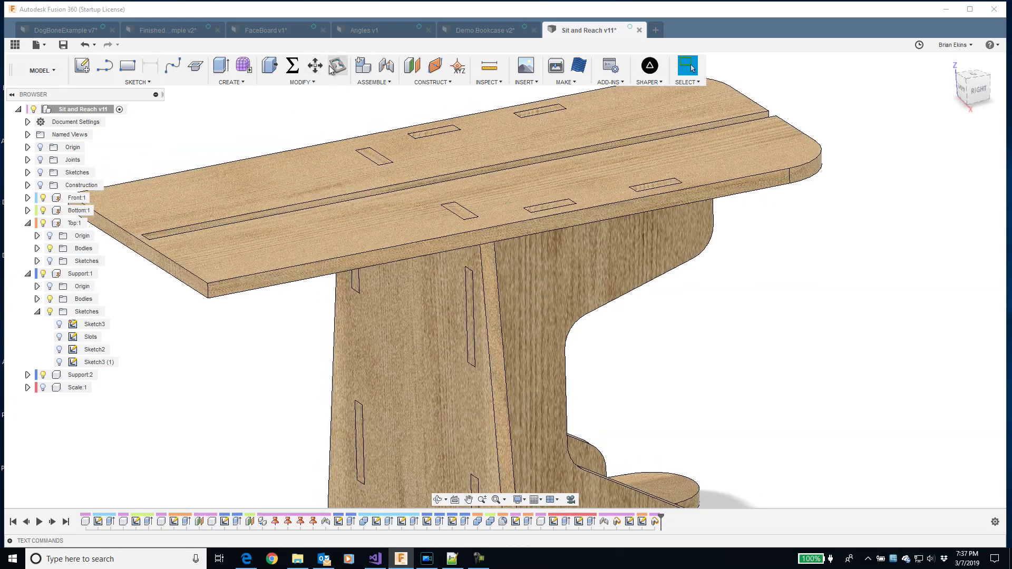
# Start the Nifty Dogbone command, review its tool diameter, clearance and type options, and reveal the advanced settings.
pyautogui.click(337, 66)
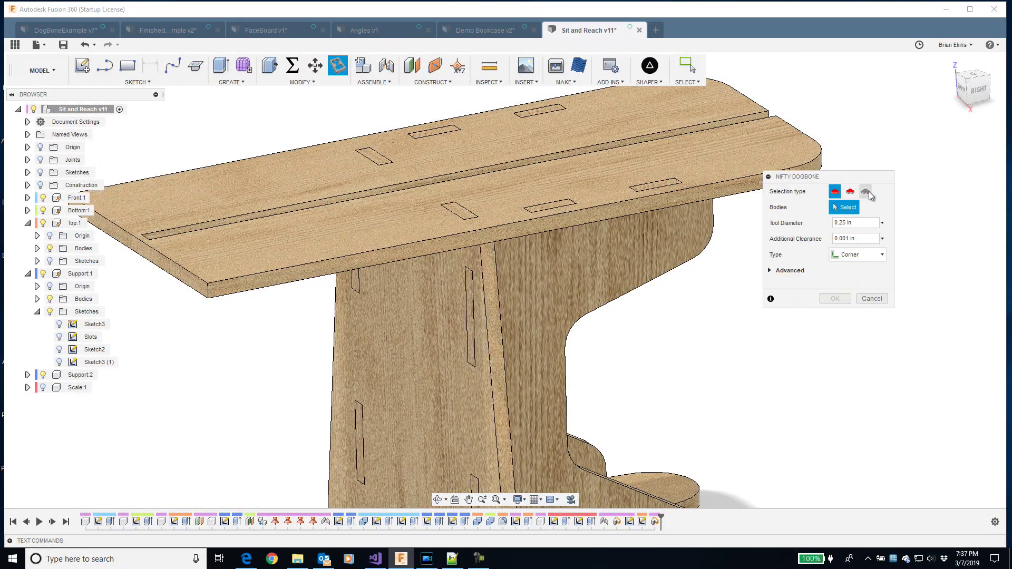
pyautogui.moveTo(863, 179); pyautogui.dragTo(865, 208)
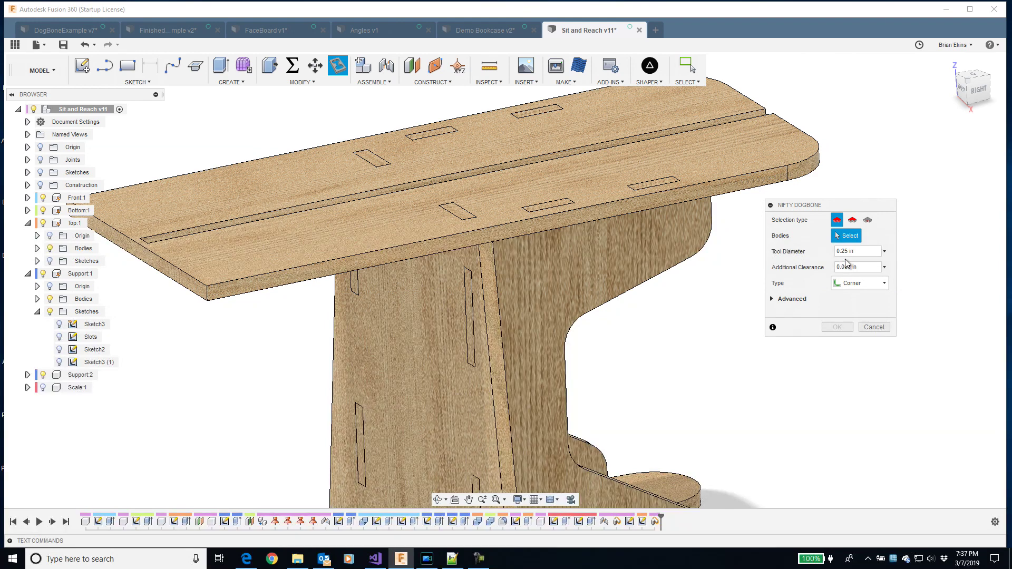
pyautogui.click(843, 283)
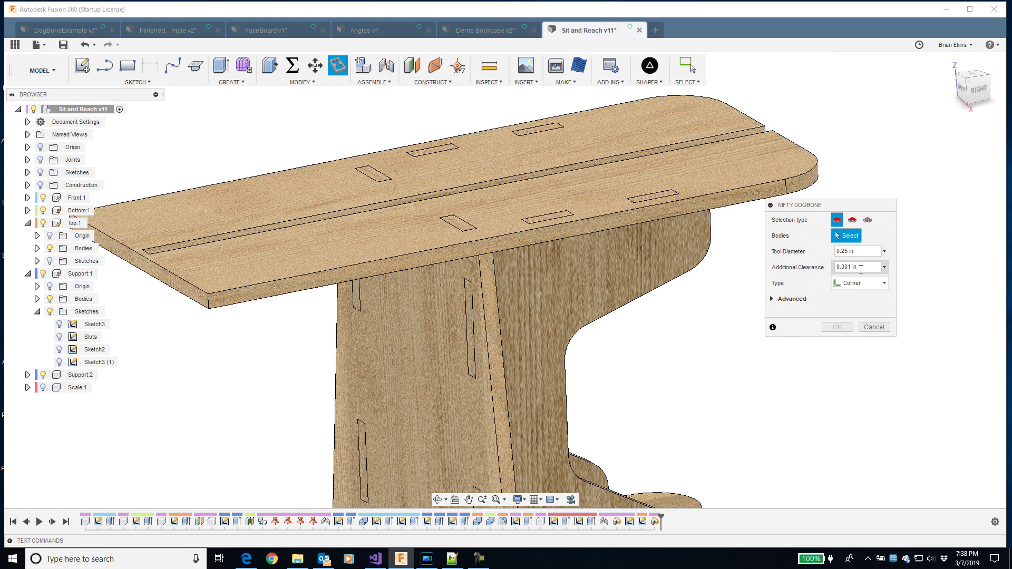
pyautogui.click(836, 265)
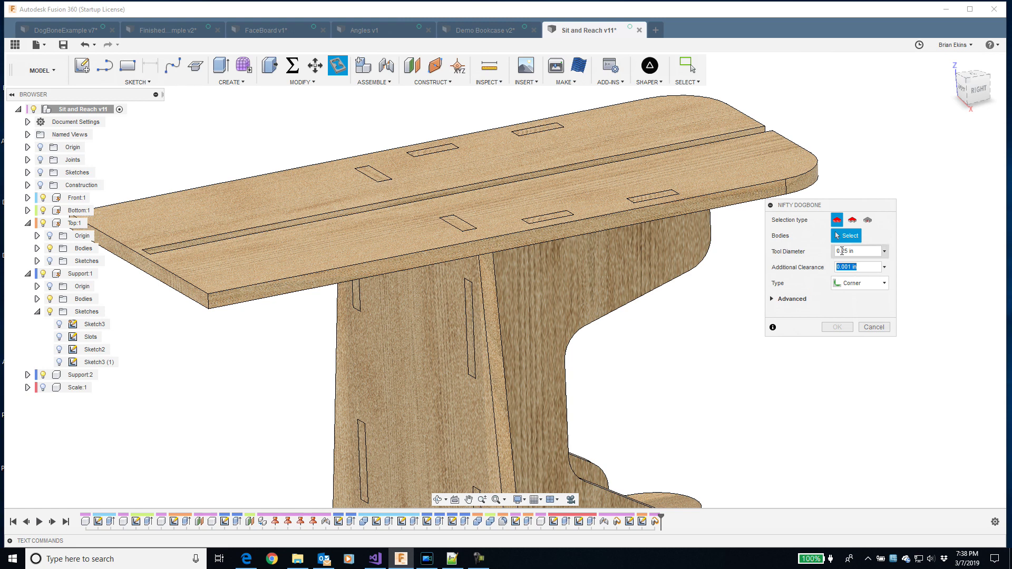
pyautogui.click(841, 251)
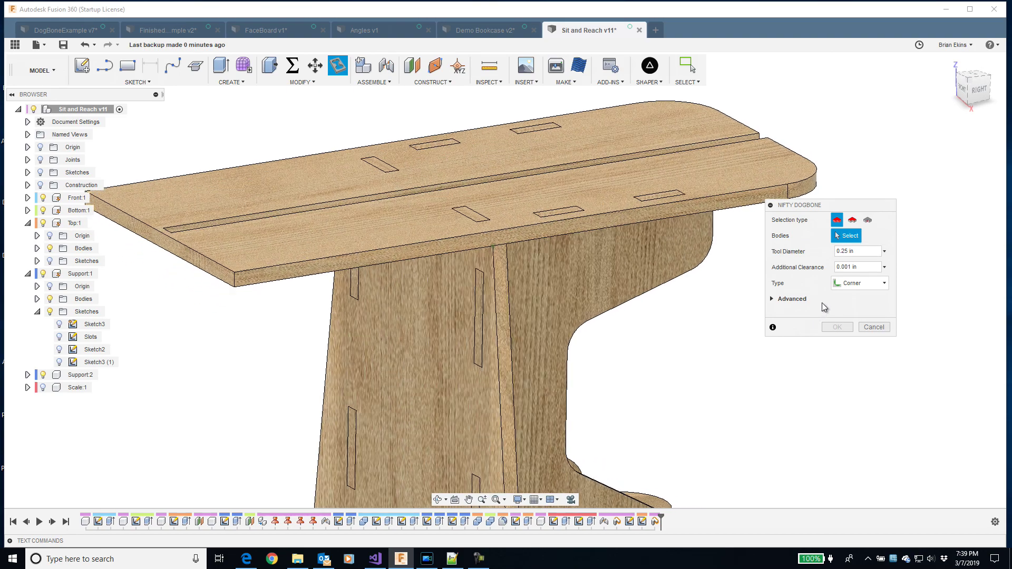
pyautogui.click(846, 284)
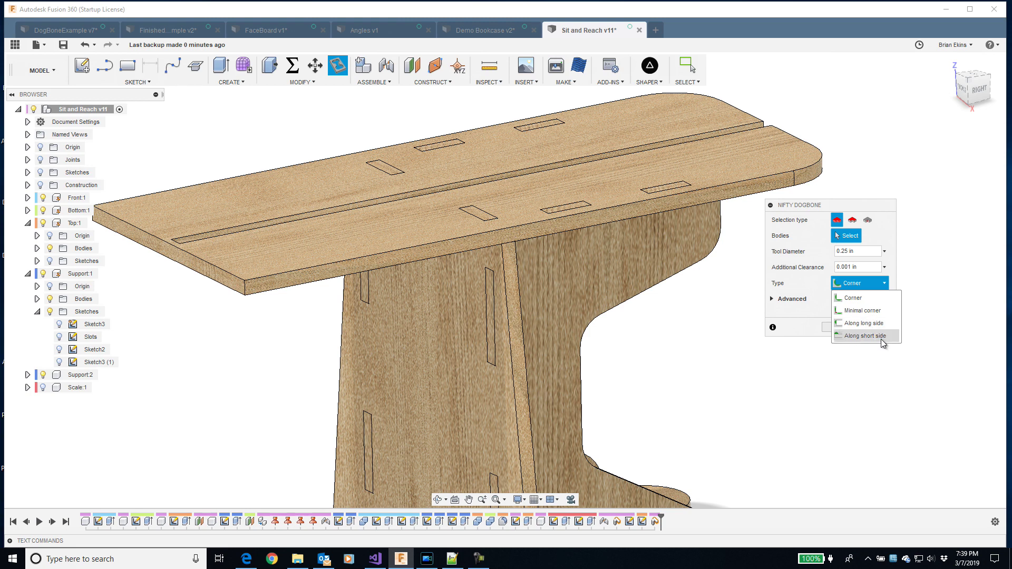
pyautogui.click(805, 314)
pyautogui.click(773, 302)
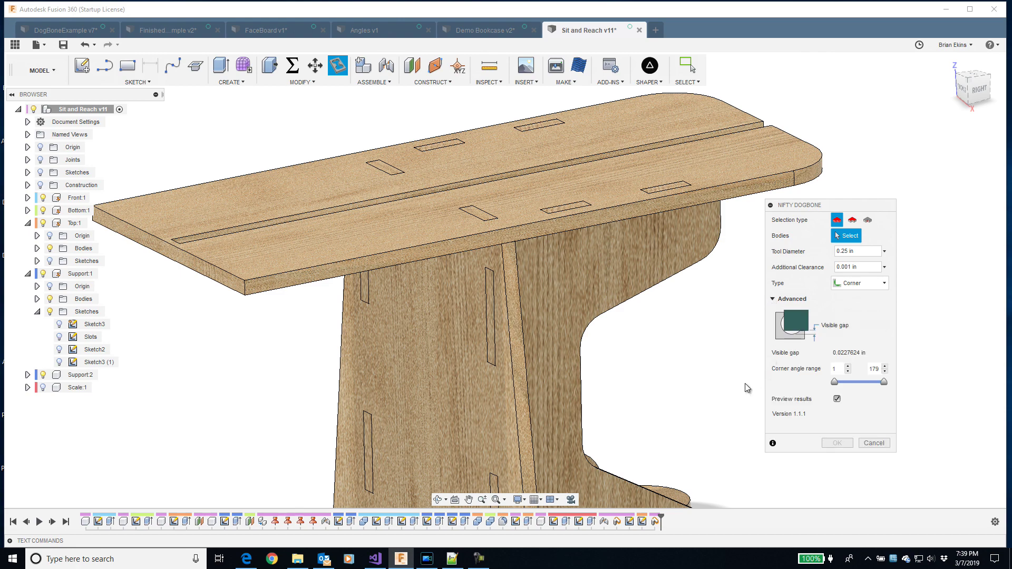
pyautogui.moveTo(721, 402); pyautogui.dragTo(764, 356, button='middle')
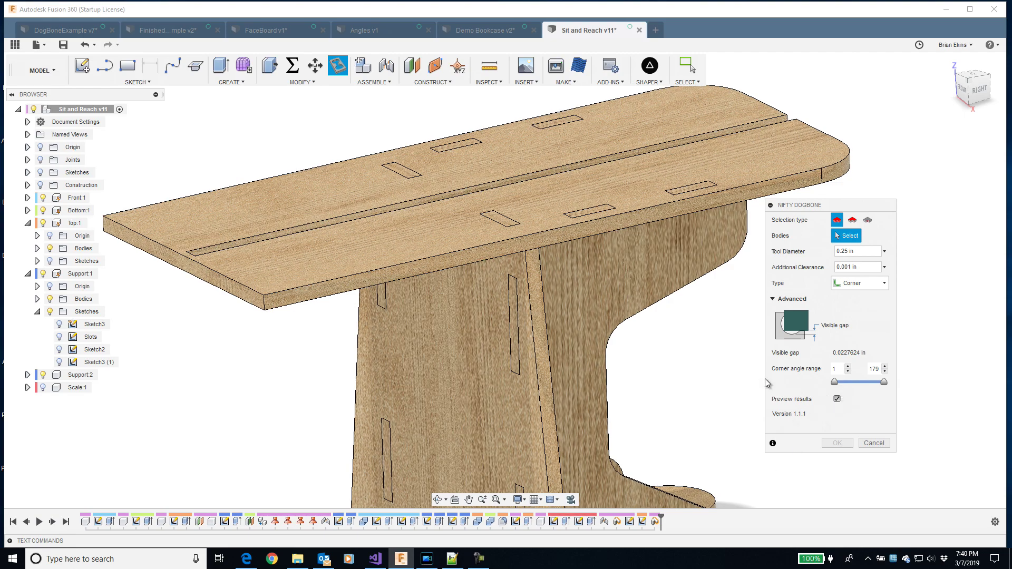
pyautogui.scroll(2, 764, 378)
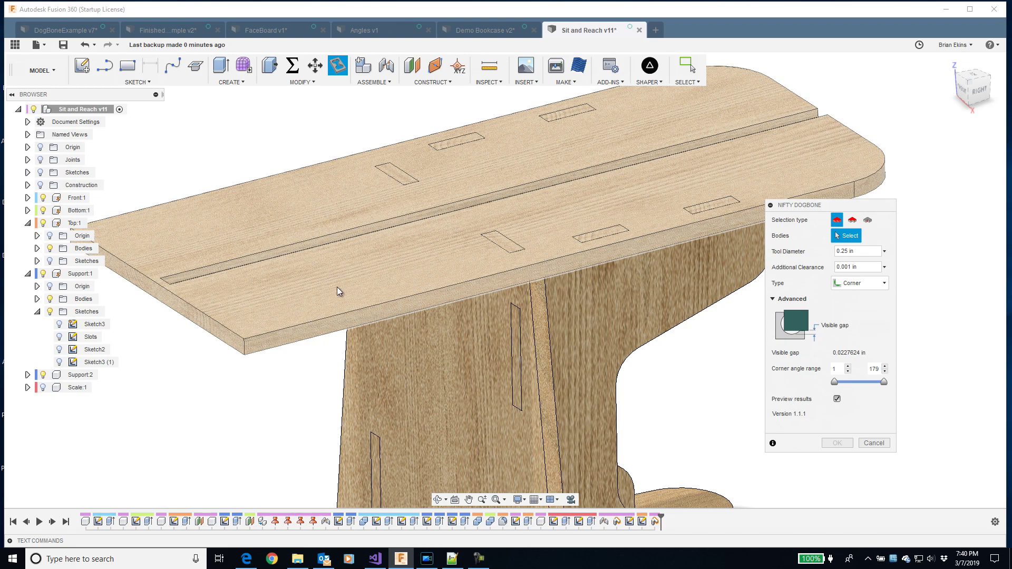
# Select the Top body for dogbones, inspect the Corner preview on a slot from above, and set the type to Minimal corner.
pyautogui.click(333, 279)
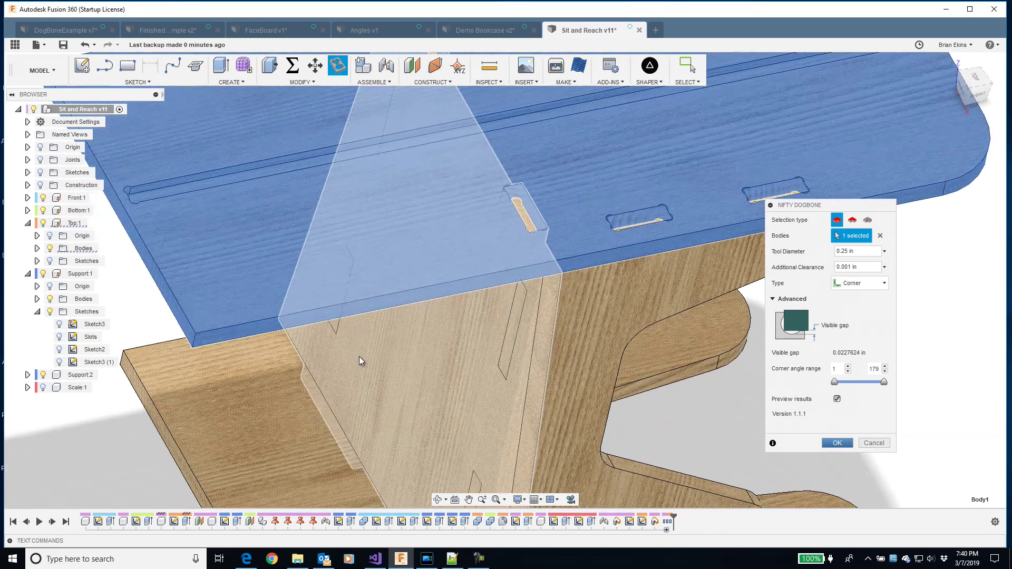
pyautogui.keyDown('shift'); pyautogui.moveTo(358, 356); pyautogui.dragTo(485, 437, button='middle'); pyautogui.keyUp('shift')
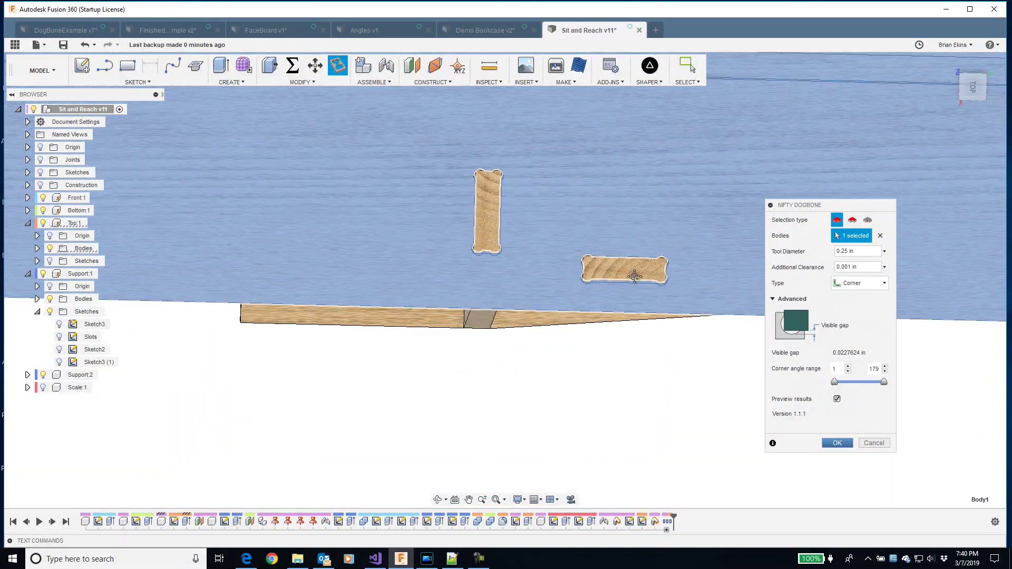
pyautogui.click(972, 91)
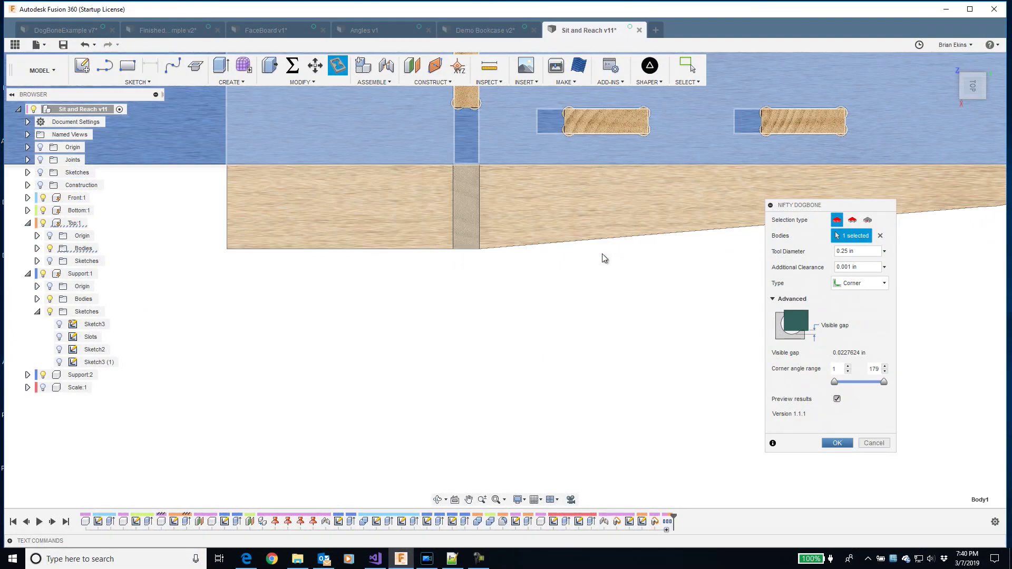
pyautogui.scroll(6, 588, 357)
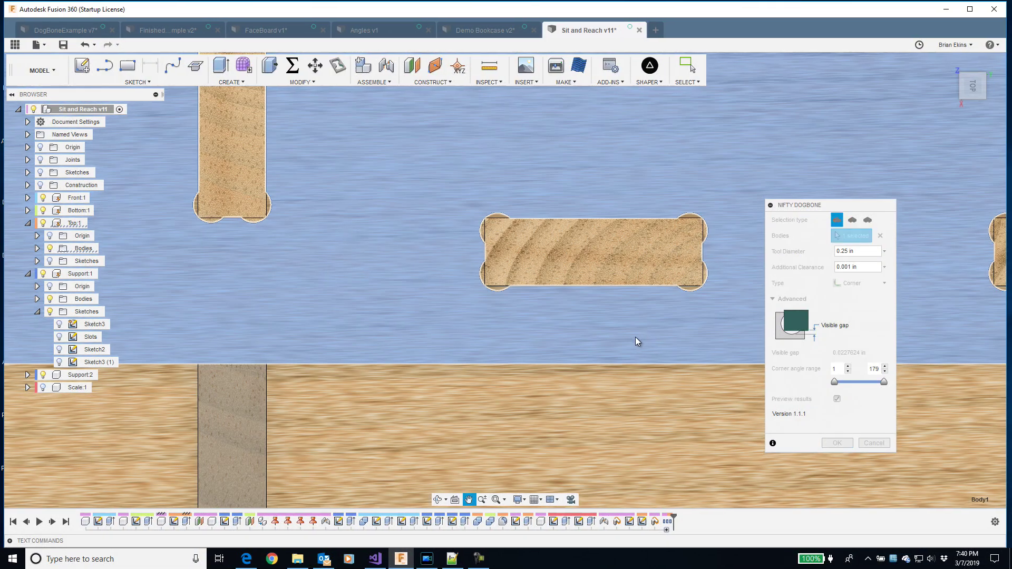
pyautogui.moveTo(634, 337); pyautogui.dragTo(540, 361, button='middle')
pyautogui.scroll(3, 520, 320)
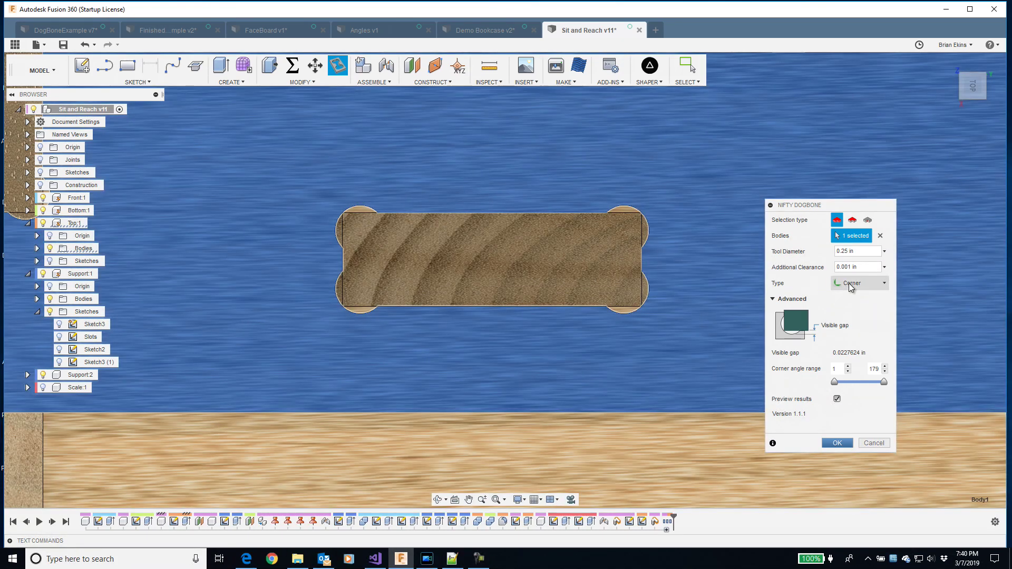
pyautogui.click(849, 285)
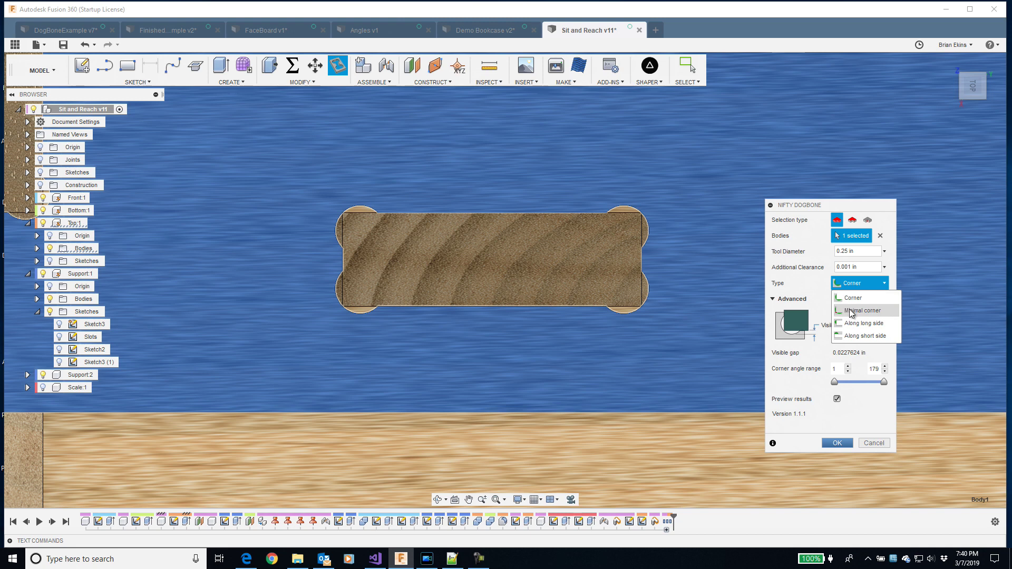
pyautogui.click(851, 312)
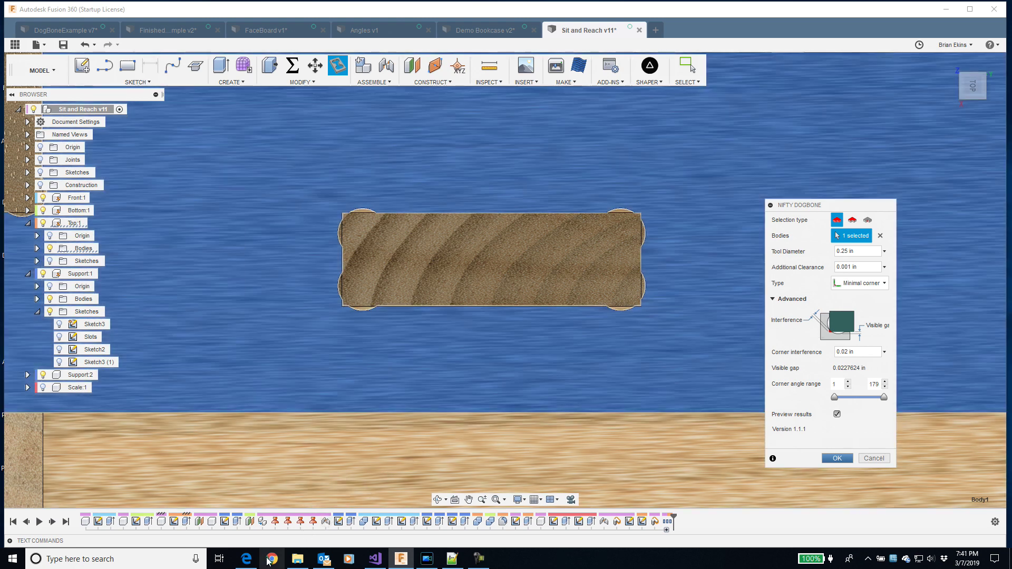
# Switch to the Edge browser and look through the "More elegant CNC dogbones" article, its finger-jointed box photo and dogbone diagrams.
pyautogui.click(251, 559)
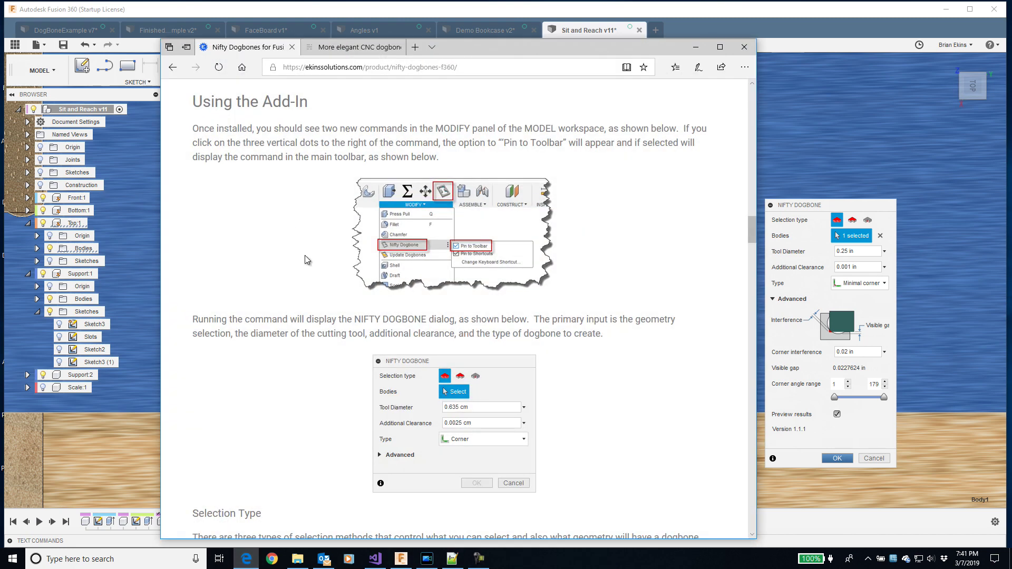
pyautogui.click(327, 47)
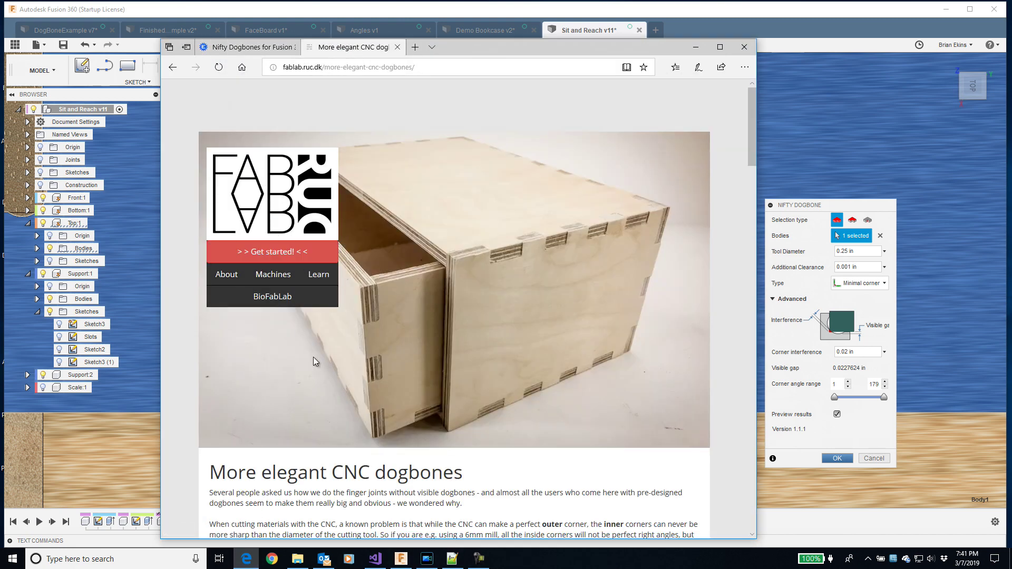
pyautogui.scroll(-4, 369, 346)
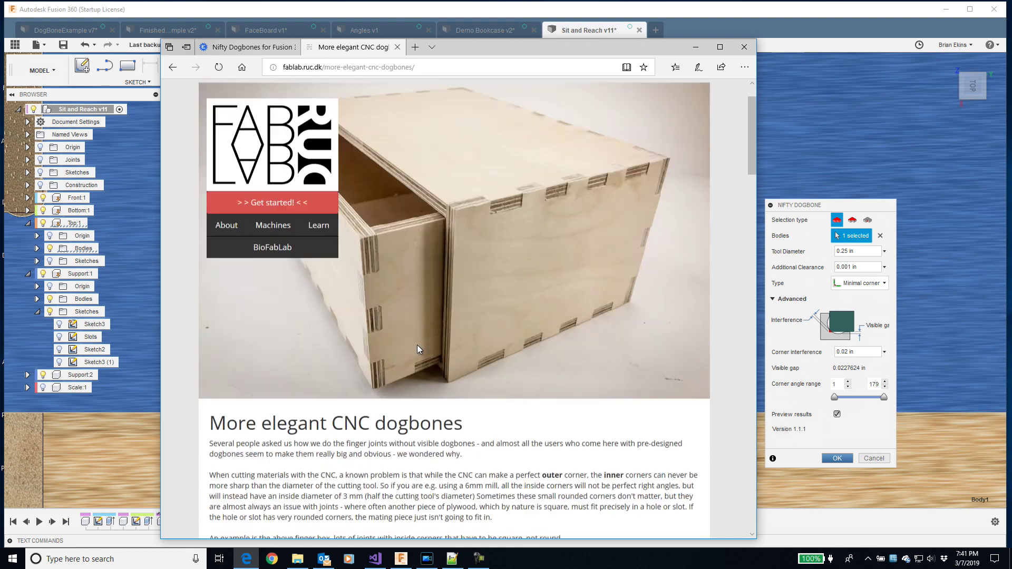
pyautogui.scroll(-3, 422, 347)
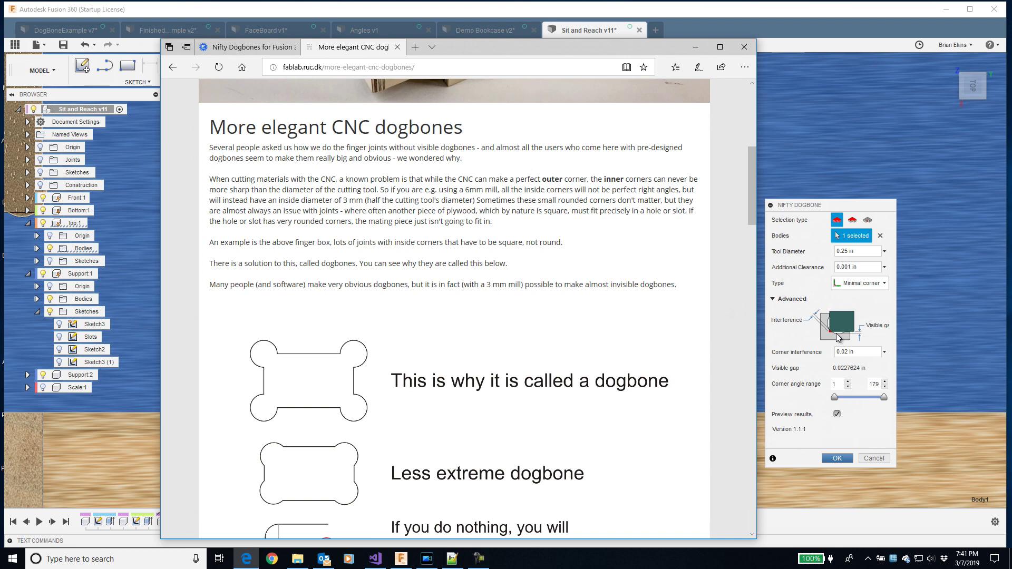
pyautogui.scroll(5, 569, 329)
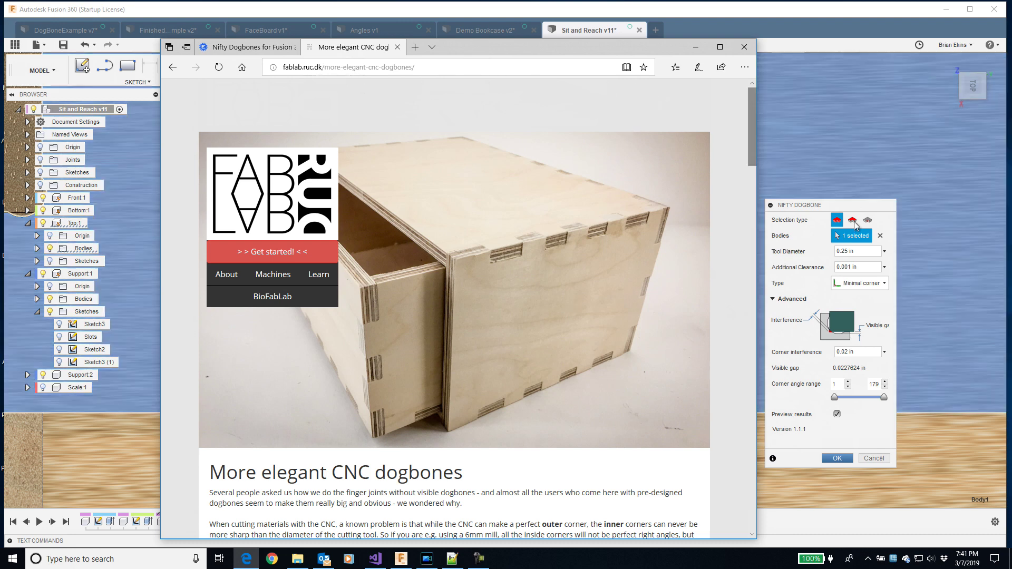
pyautogui.click(696, 47)
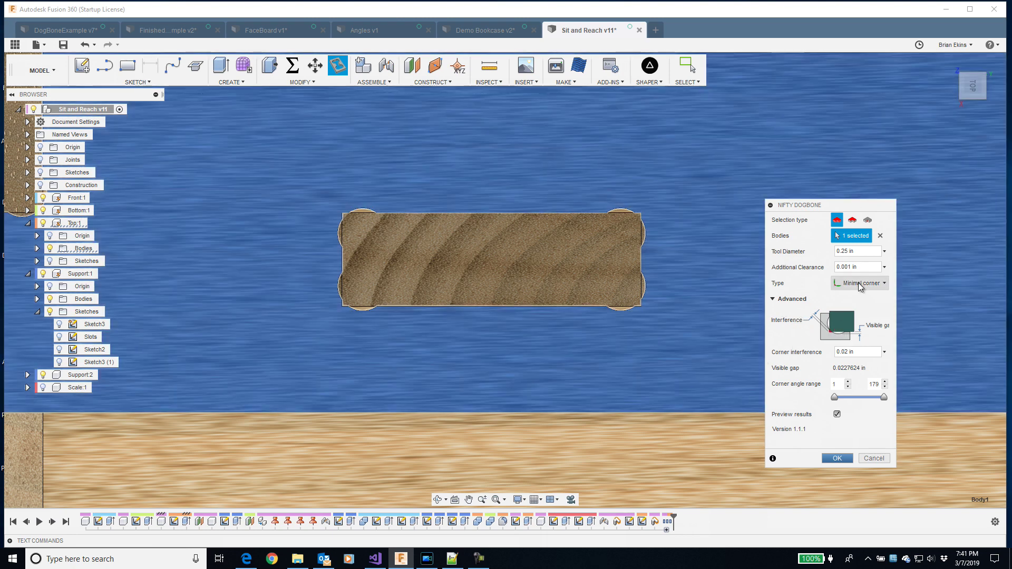
# Set the dogbone type to Along long side and the tool diameter to 0.125 in.
pyautogui.click(860, 284)
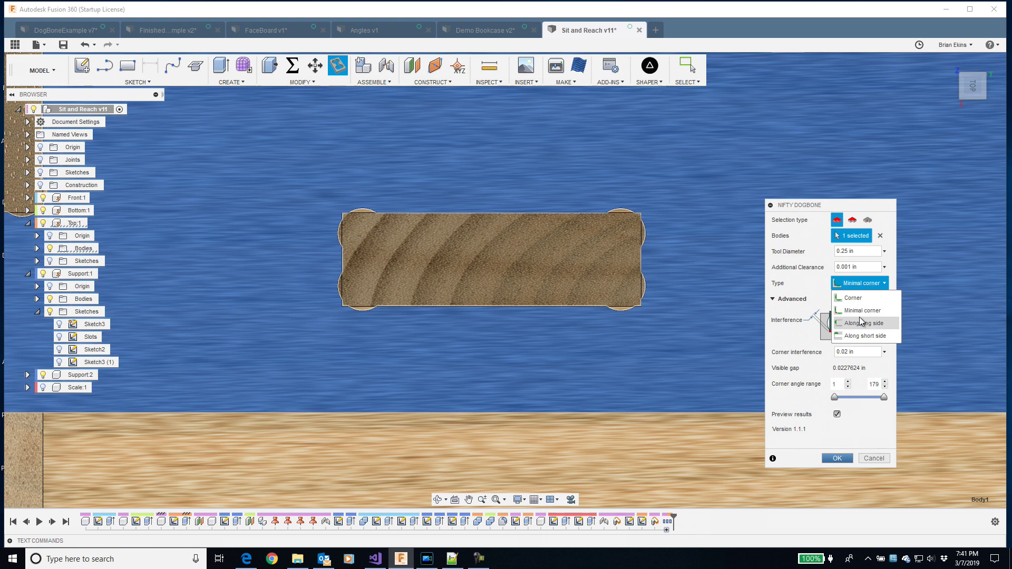
pyautogui.click(859, 324)
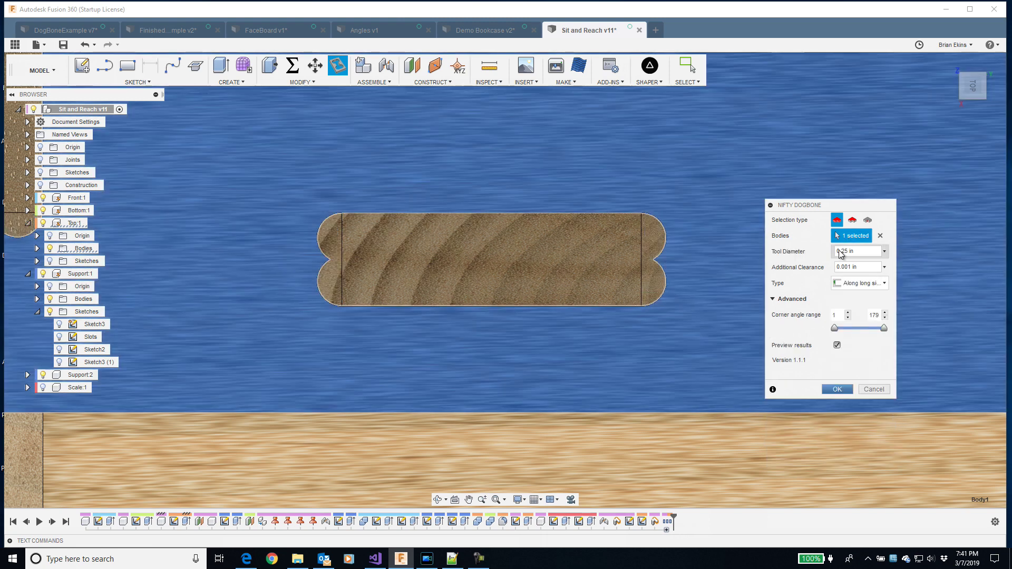
pyautogui.click(841, 251)
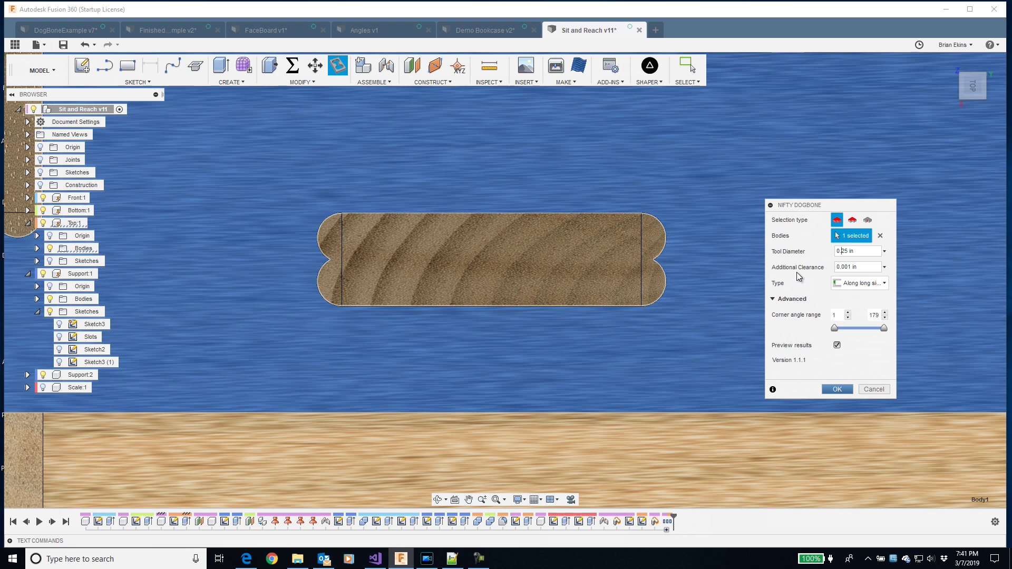
pyautogui.write('1')
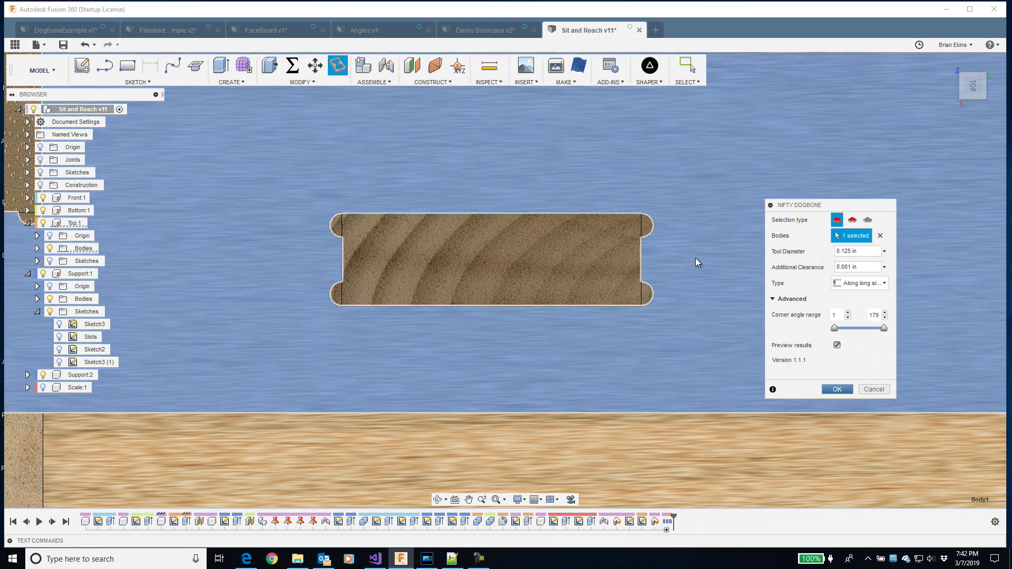
# Set the dogbone type to Along short side and the tool diameter to 0.25 in.
pyautogui.click(859, 283)
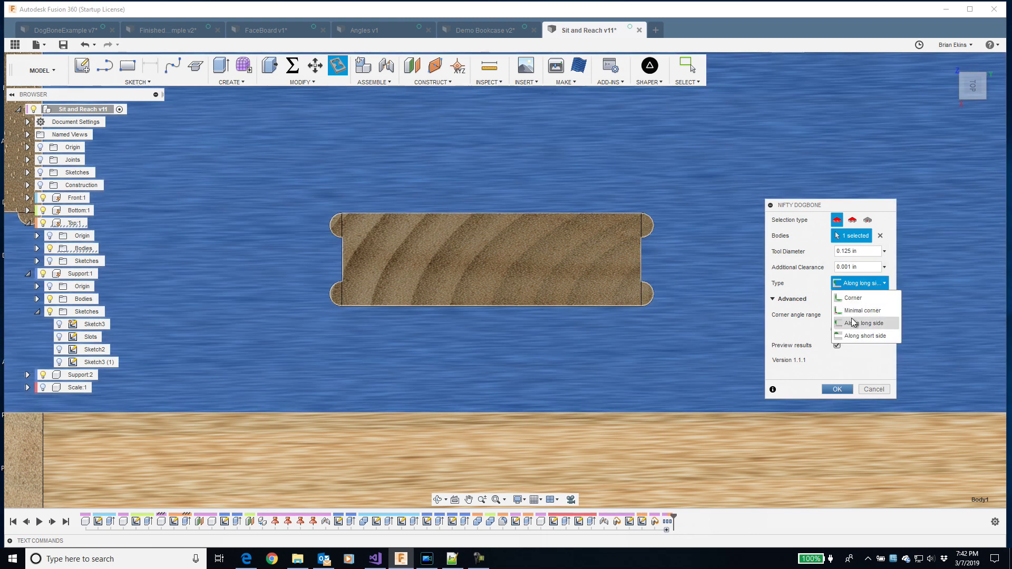
pyautogui.click(857, 335)
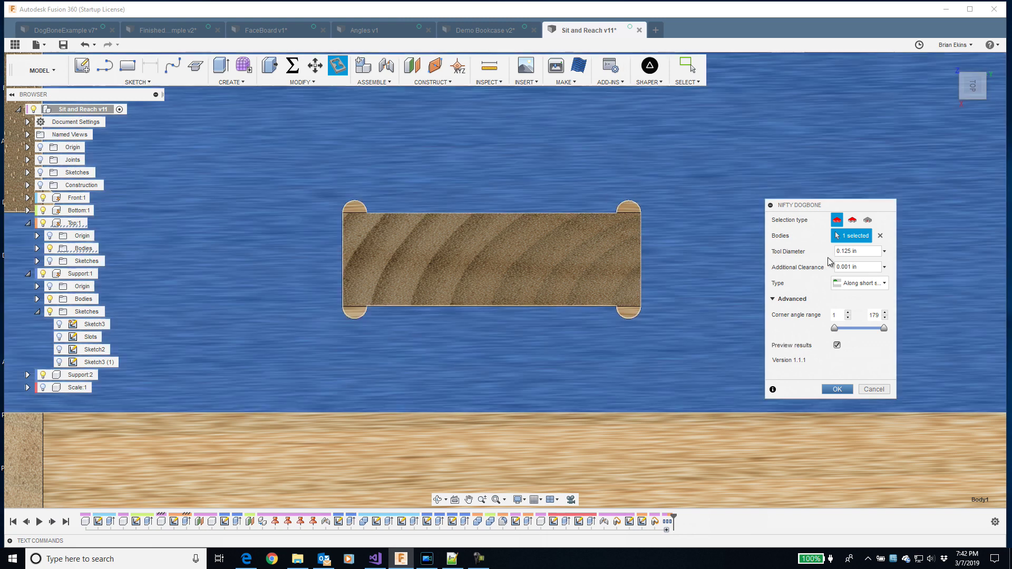
pyautogui.click(842, 252)
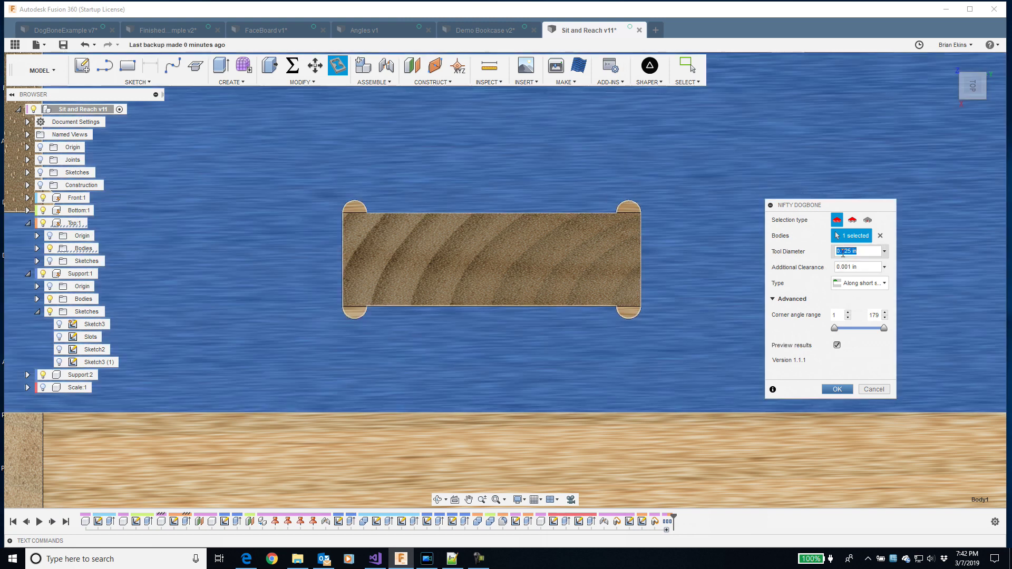
pyautogui.click(842, 251)
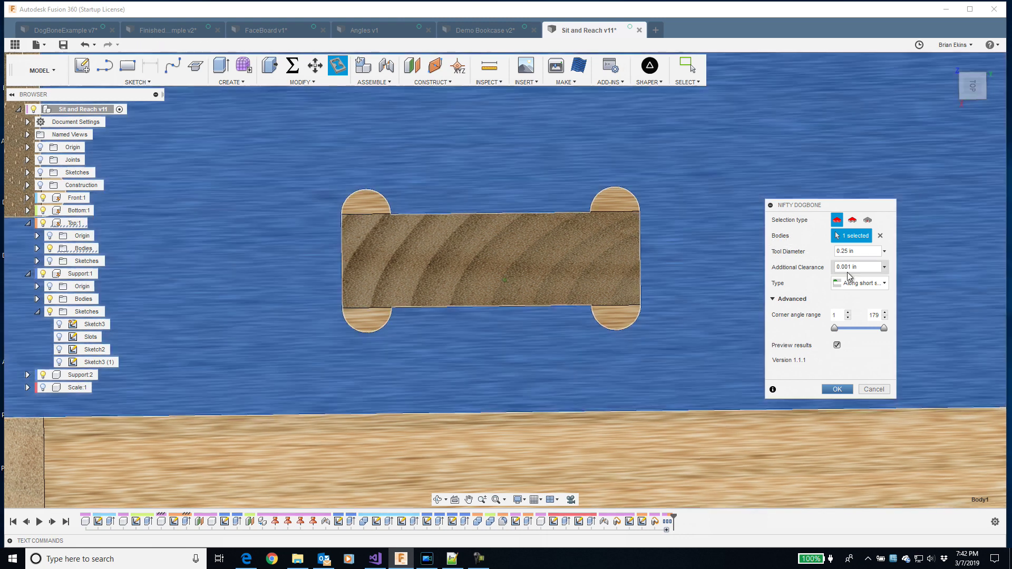
# Set the dogbone type to Corner and bring the whole table model into view with the Top body selected.
pyautogui.click(852, 285)
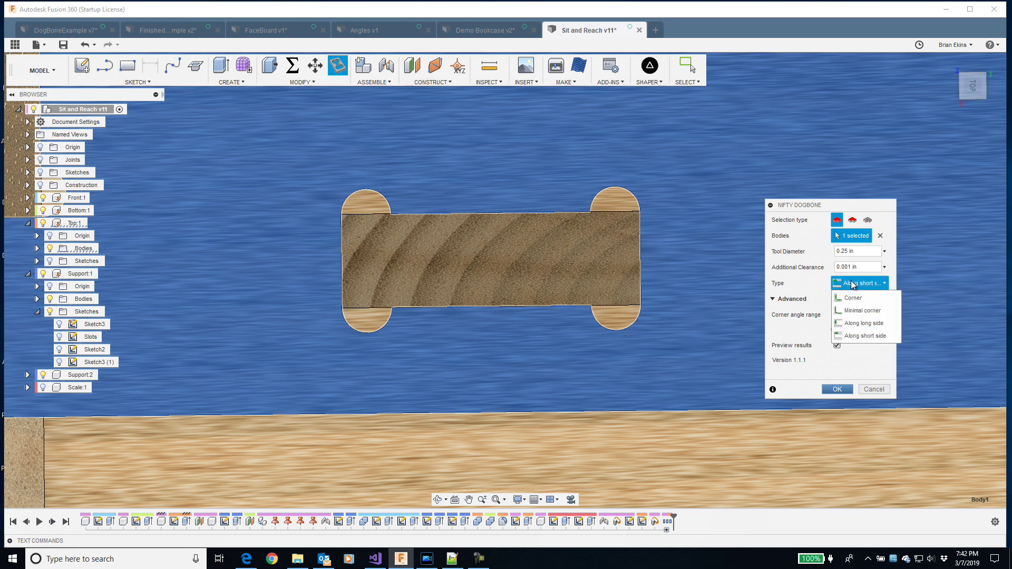
pyautogui.click(849, 299)
pyautogui.keyDown('shift'); pyautogui.moveTo(644, 299); pyautogui.dragTo(668, 298, button='middle'); pyautogui.keyUp('shift')
pyautogui.scroll(-5, 658, 299)
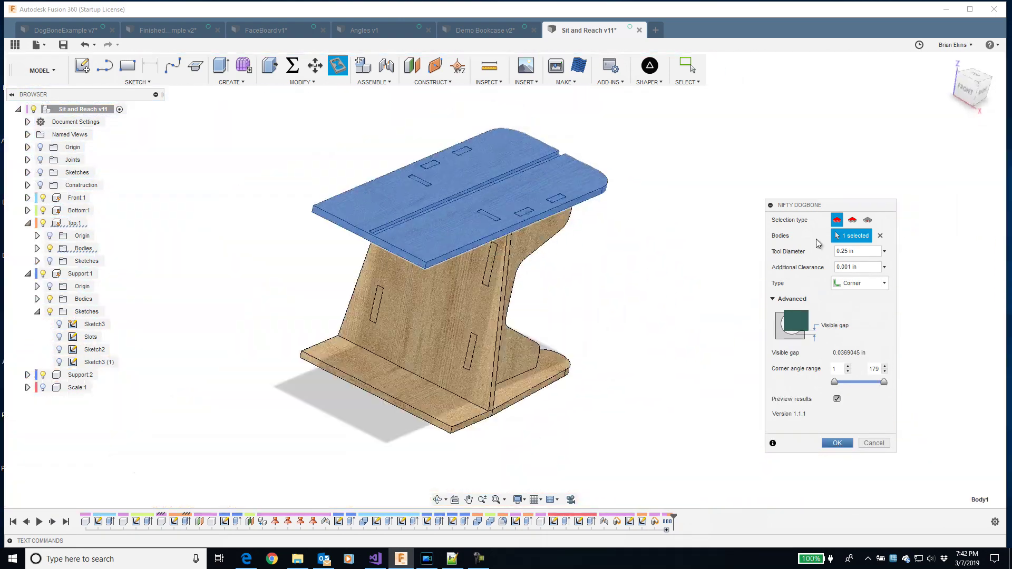
pyautogui.click(564, 244)
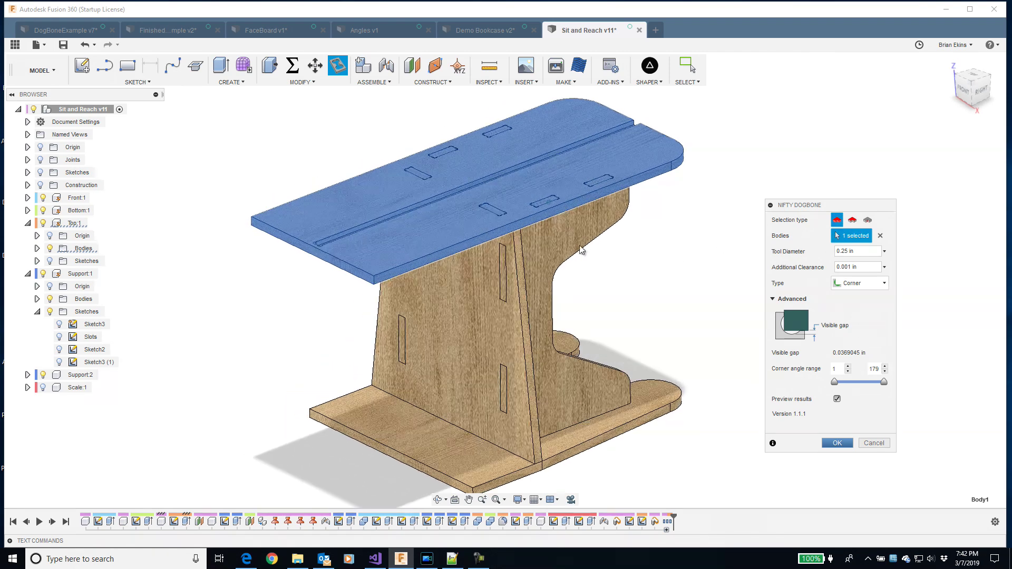
# Add the second support, the bottom and the front panel to the body selection and create the corner dogbones.
pyautogui.click(506, 296)
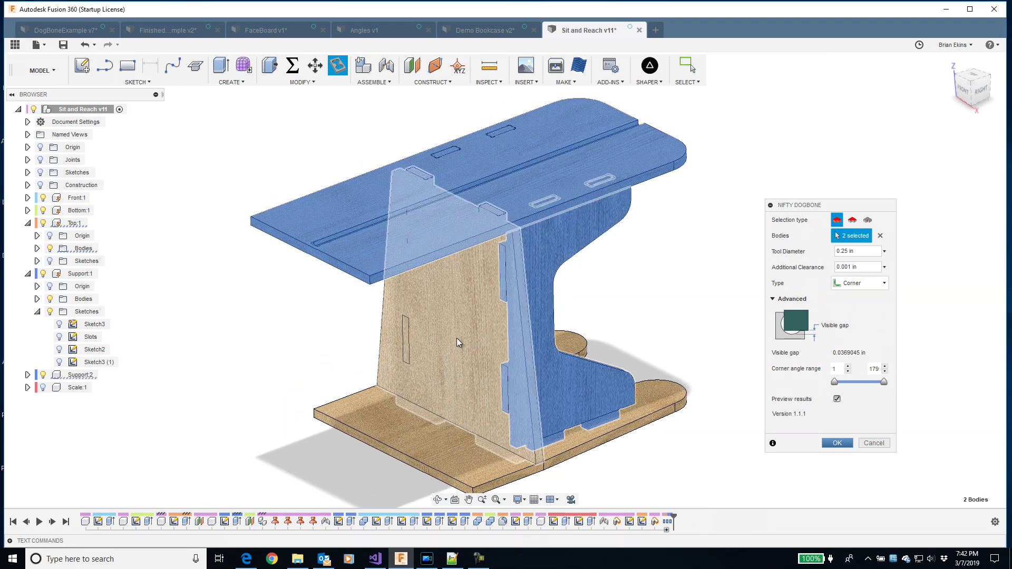
pyautogui.click(470, 446)
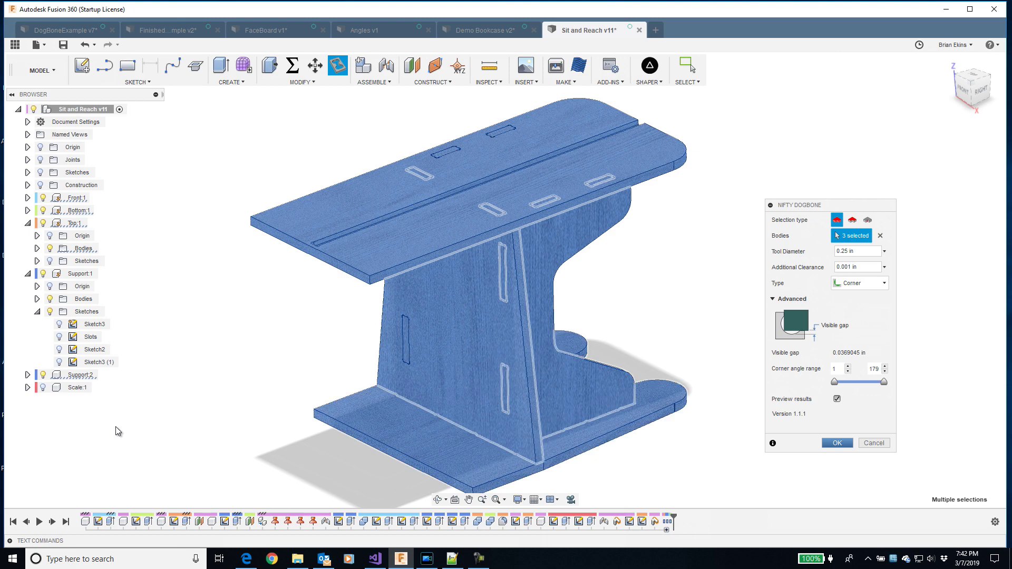
pyautogui.keyDown('shift'); pyautogui.moveTo(162, 390); pyautogui.dragTo(454, 274, button='middle'); pyautogui.keyUp('shift')
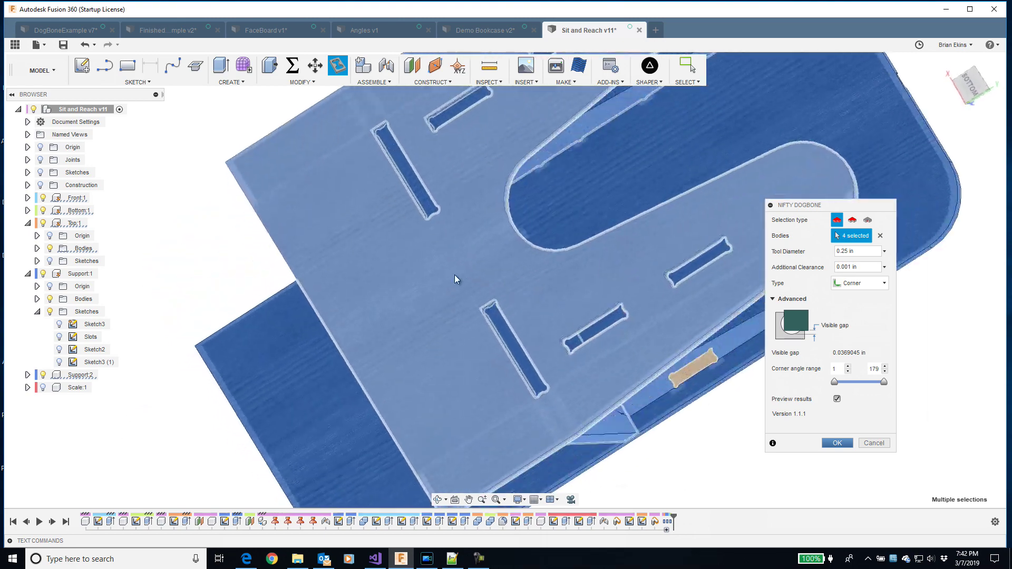
pyautogui.scroll(3, 455, 274)
pyautogui.keyDown('shift'); pyautogui.moveTo(595, 258); pyautogui.dragTo(845, 447, button='middle'); pyautogui.keyUp('shift')
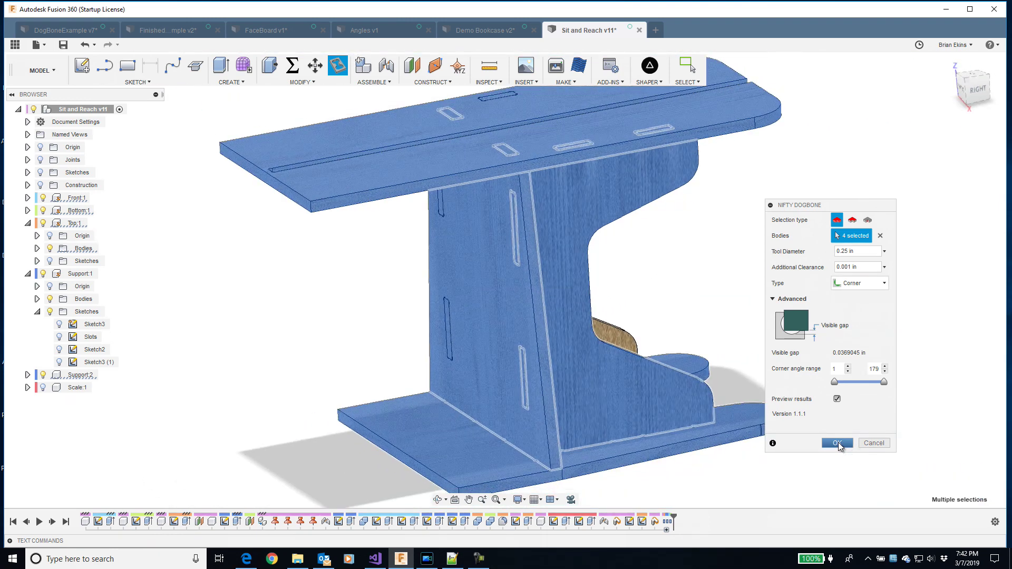
pyautogui.click(837, 443)
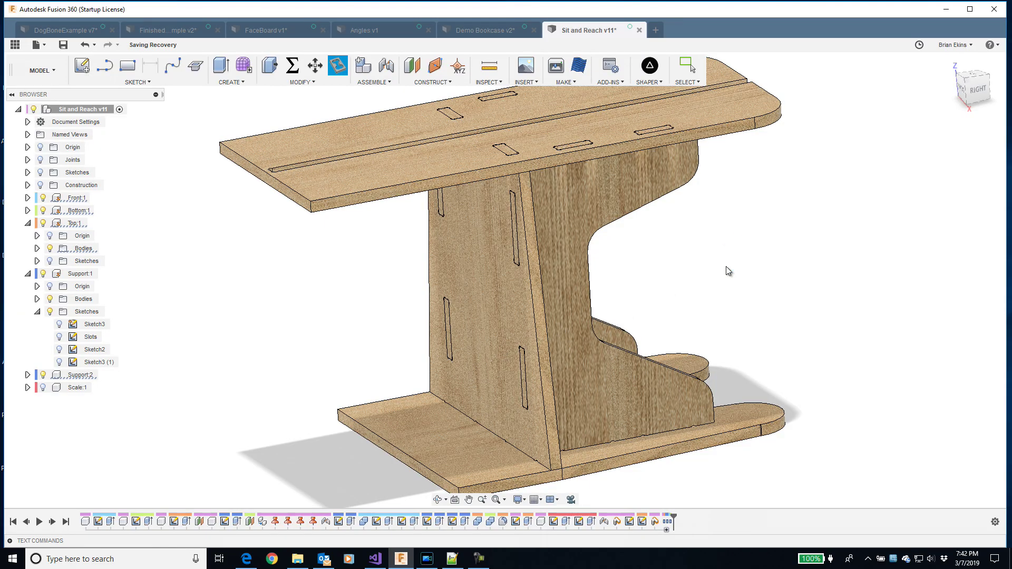
pyautogui.scroll(10, 726, 271)
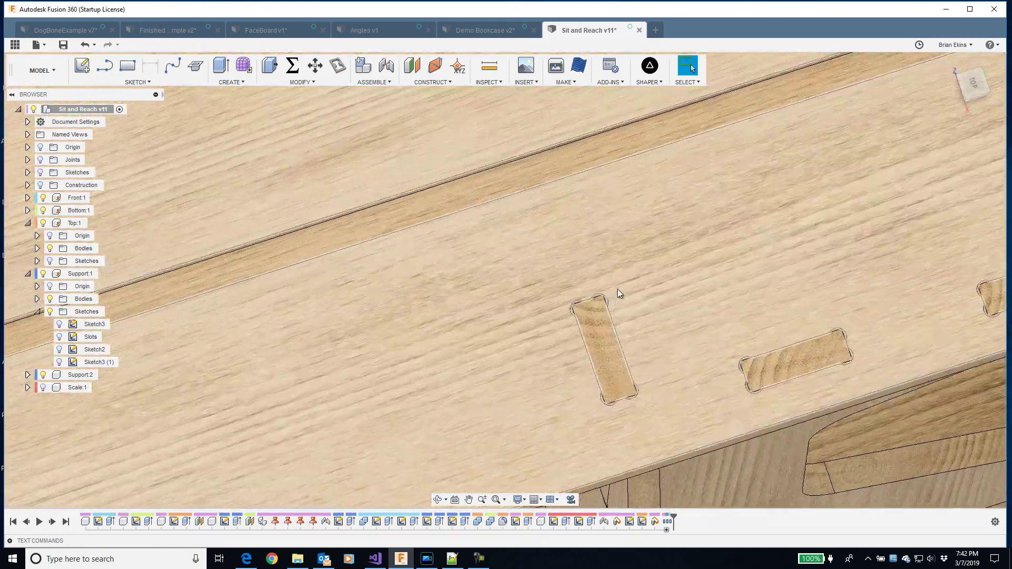
pyautogui.scroll(-5, 843, 344)
pyautogui.keyDown('shift'); pyautogui.moveTo(836, 341); pyautogui.dragTo(707, 521, button='middle'); pyautogui.keyUp('shift')
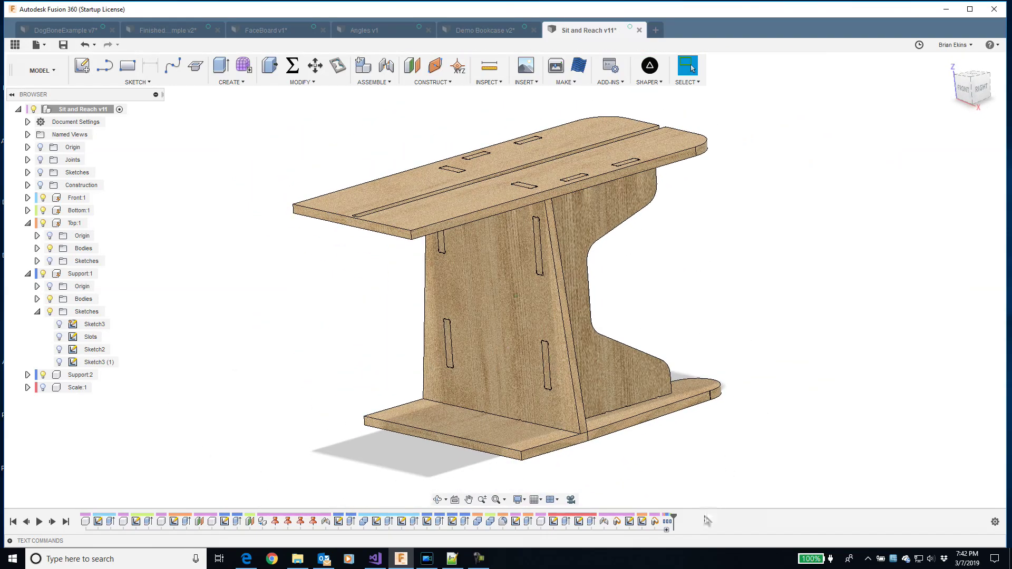
# Delete the whole Dogbone feature group from the timeline and undo the deletion.
pyautogui.moveTo(665, 530)
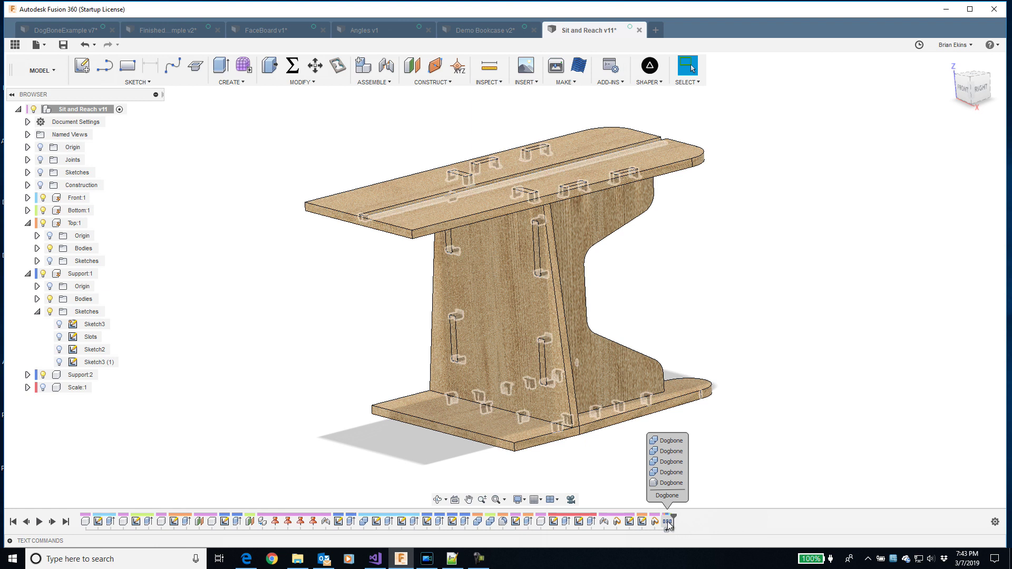
pyautogui.rightClick(667, 525)
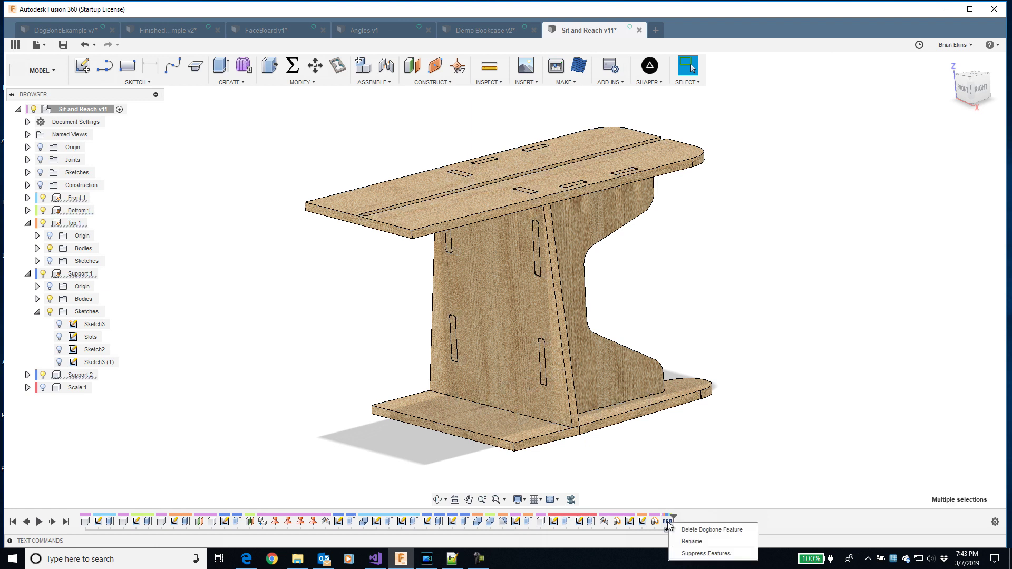
pyautogui.click(711, 529)
pyautogui.scroll(8, 395, 172)
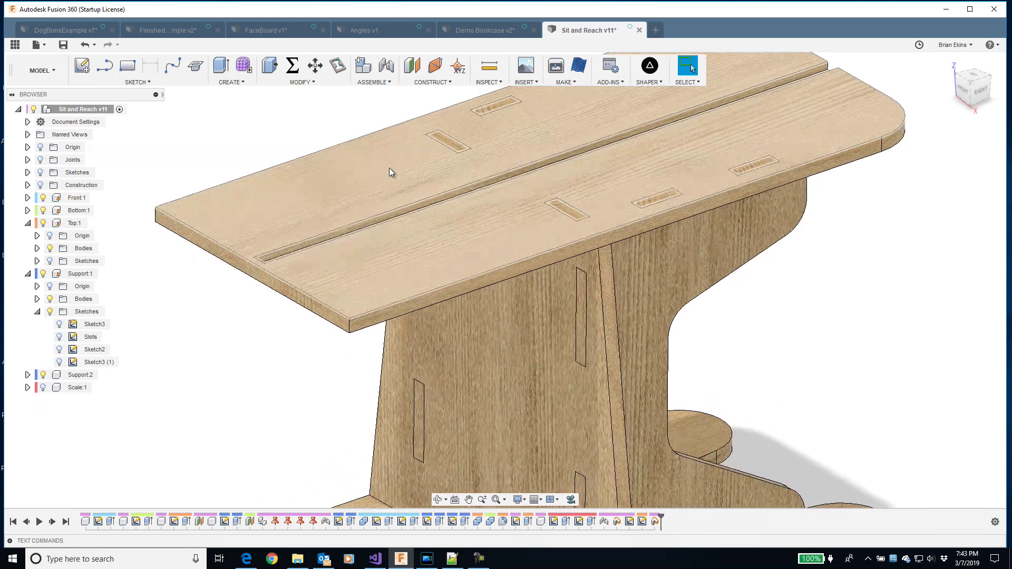
pyautogui.click(85, 45)
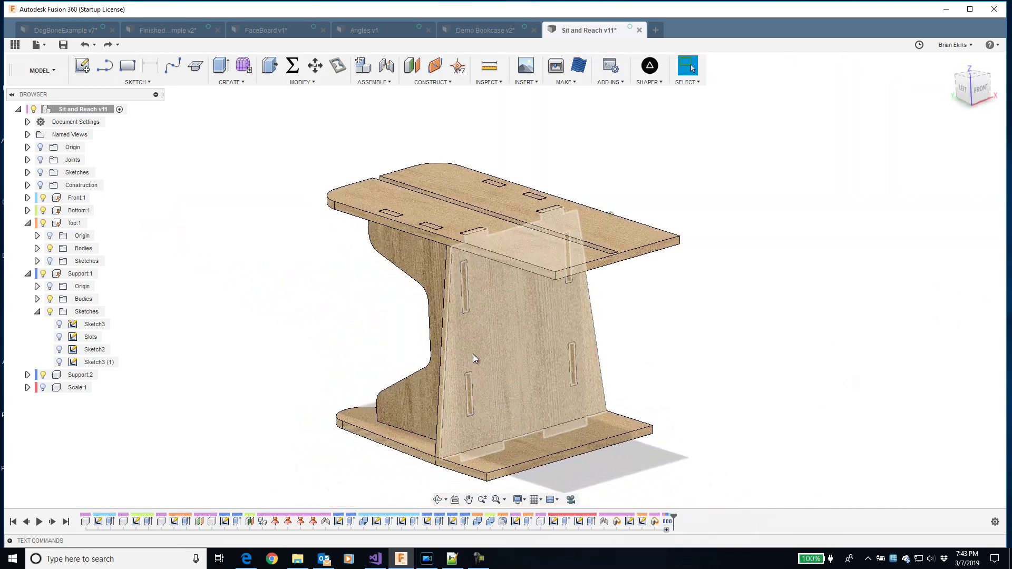
# Open Sketch1 of the Support:1 component for editing.
pyautogui.keyDown('shift'); pyautogui.moveTo(352, 338); pyautogui.dragTo(321, 346, button='middle'); pyautogui.keyUp('shift')
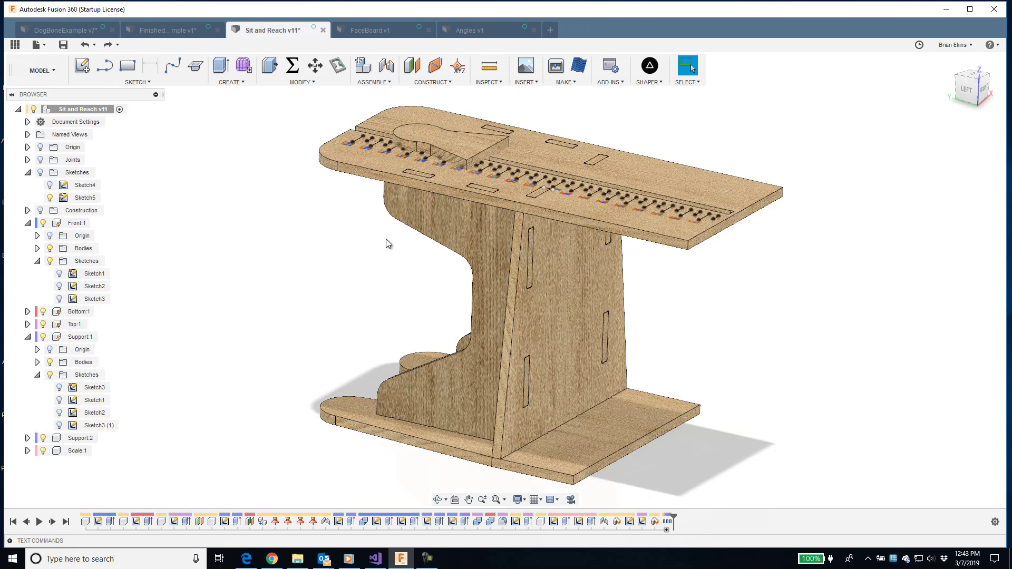
pyautogui.scroll(3, 527, 299)
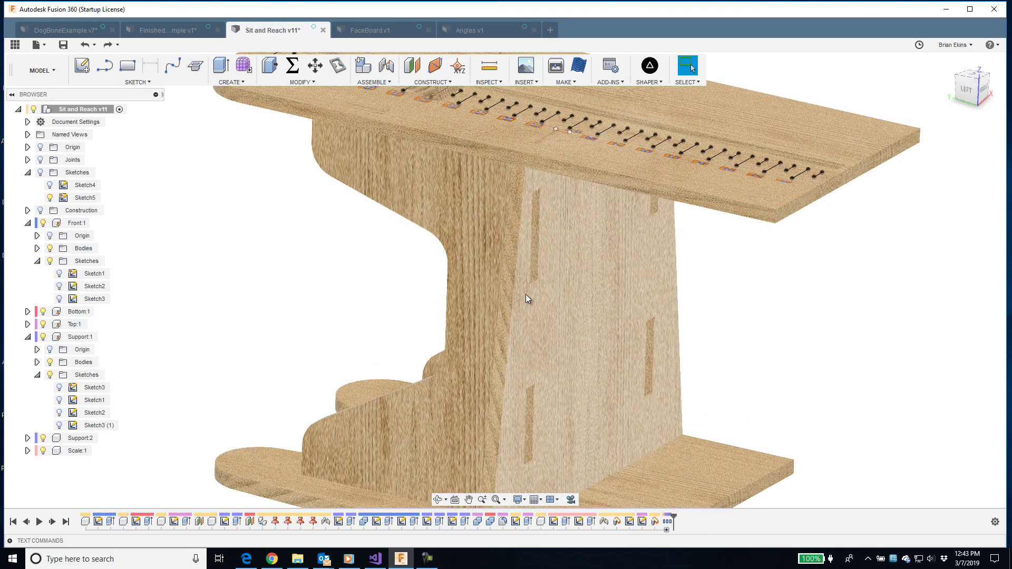
pyautogui.keyDown('shift'); pyautogui.moveTo(526, 294); pyautogui.dragTo(476, 363, button='middle'); pyautogui.keyUp('shift')
pyautogui.scroll(-6, 476, 363)
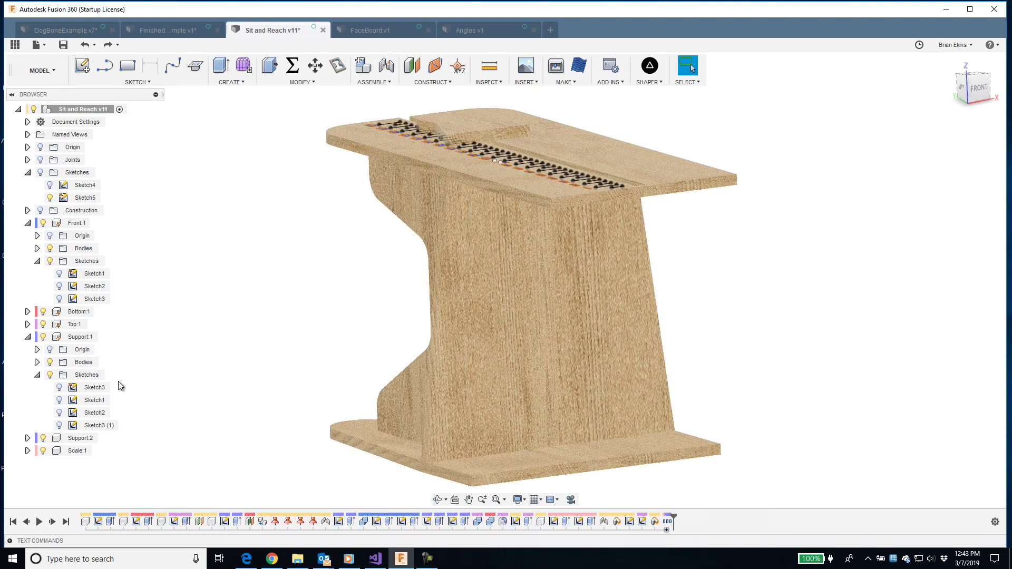
pyautogui.click(93, 414)
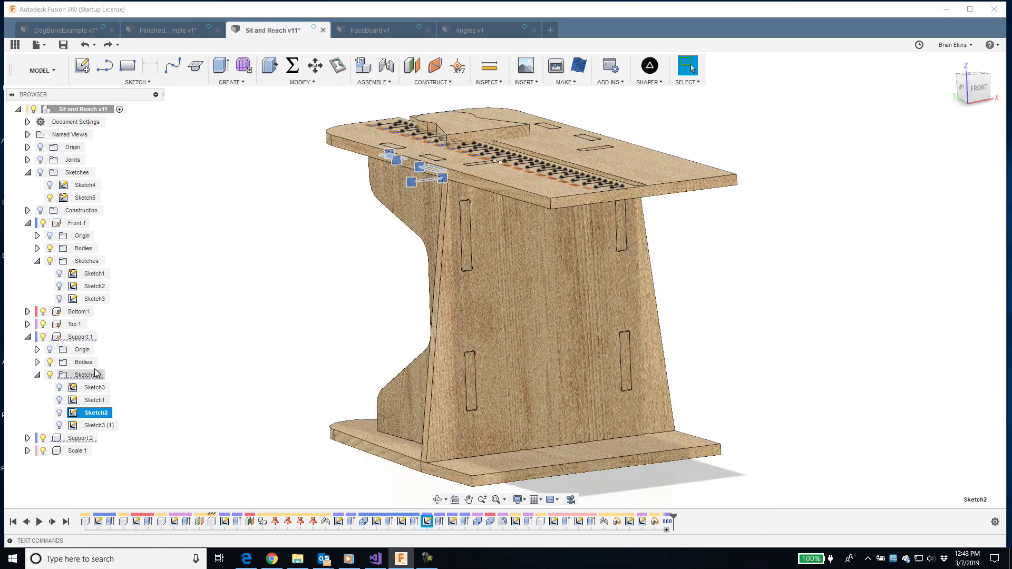
pyautogui.click(87, 402)
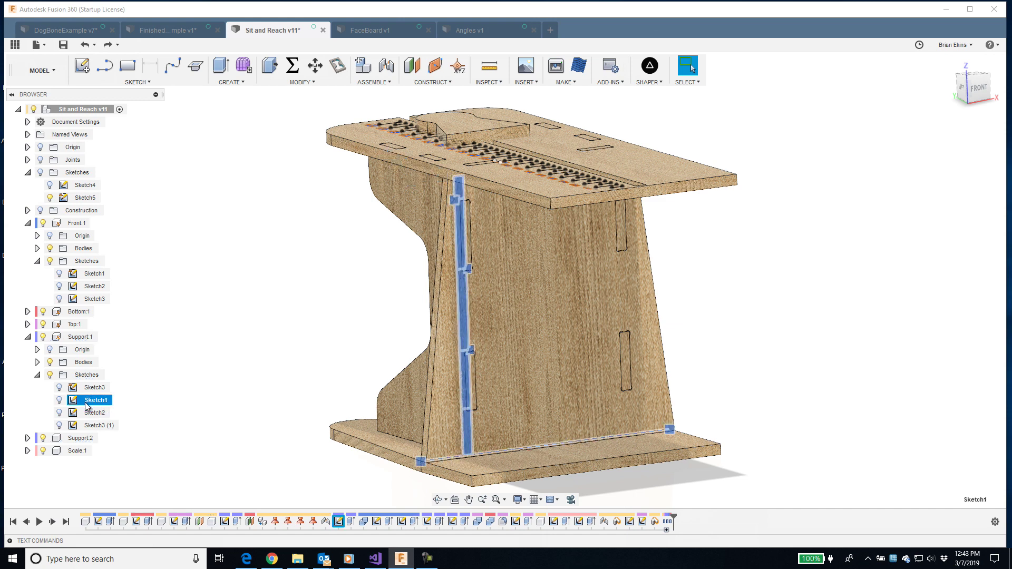
pyautogui.click(112, 438)
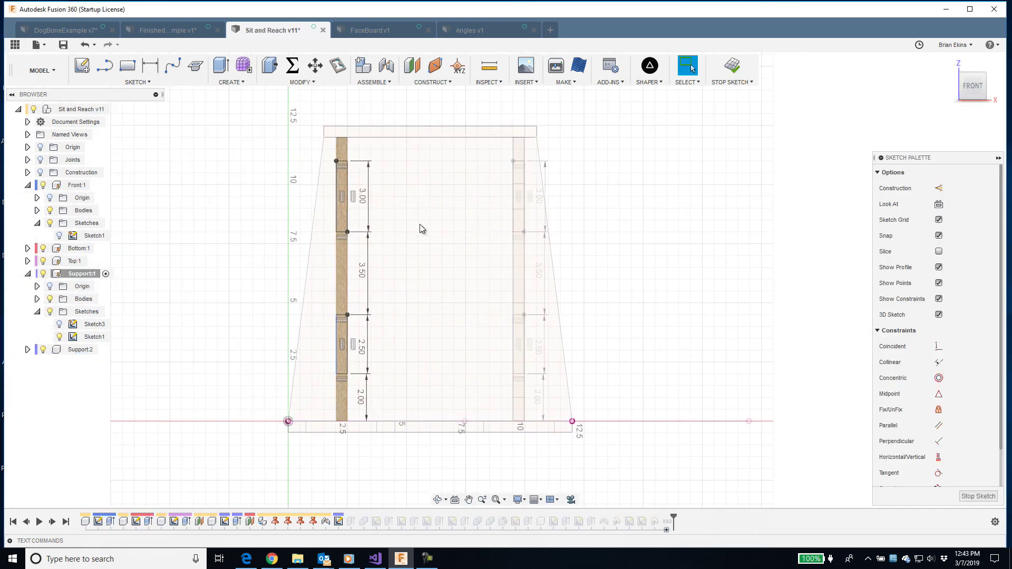
pyautogui.scroll(1, 418, 226)
pyautogui.scroll(1, 391, 275)
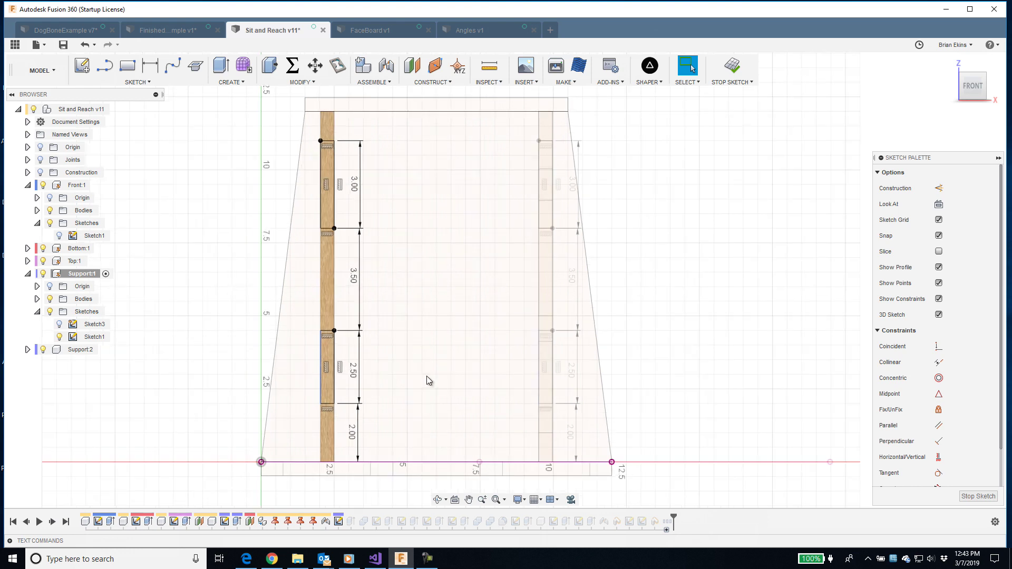
# Set the lower slot's distance from the base to 1 in and the upper slot's length to 2 in, and finish the sketch.
pyautogui.doubleClick(354, 437)
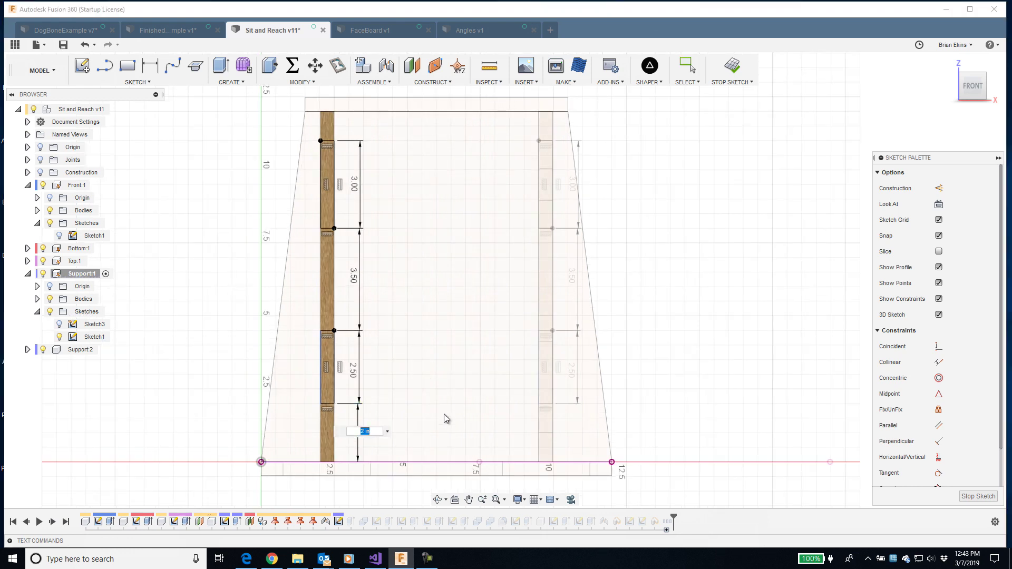
pyautogui.write('1')
pyautogui.press('Return')
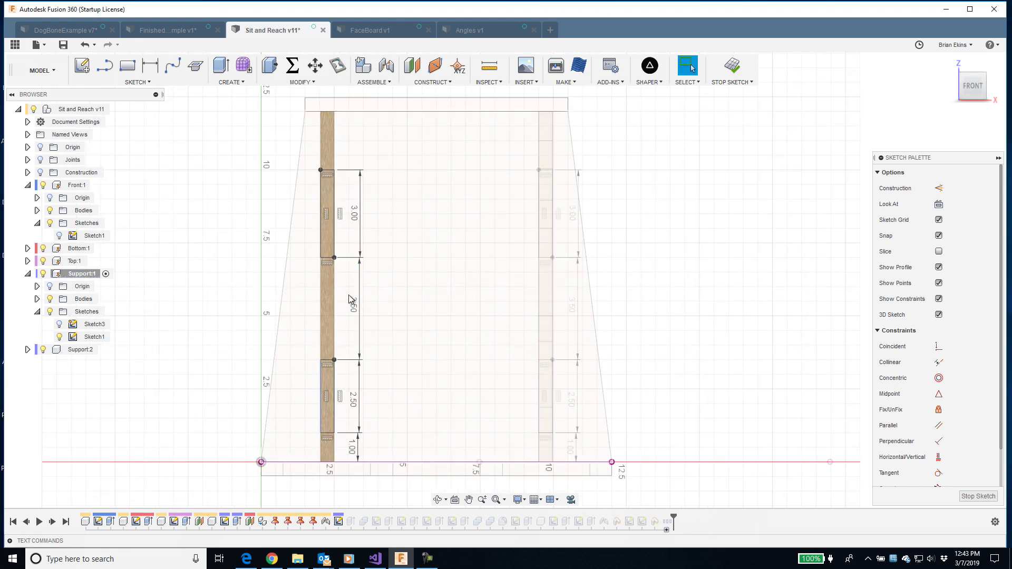
pyautogui.doubleClick(357, 213)
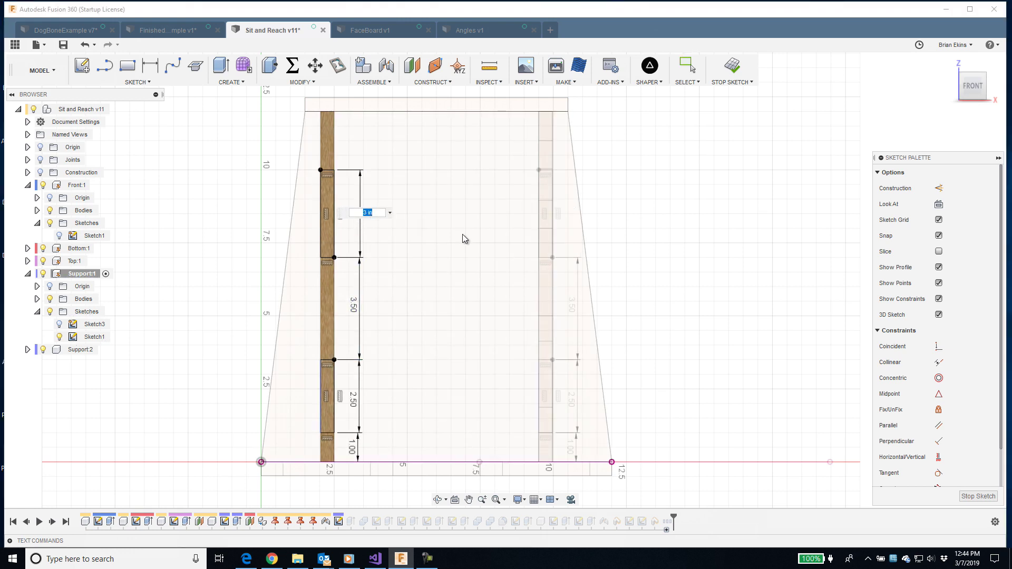
pyautogui.write('2')
pyautogui.press('Return')
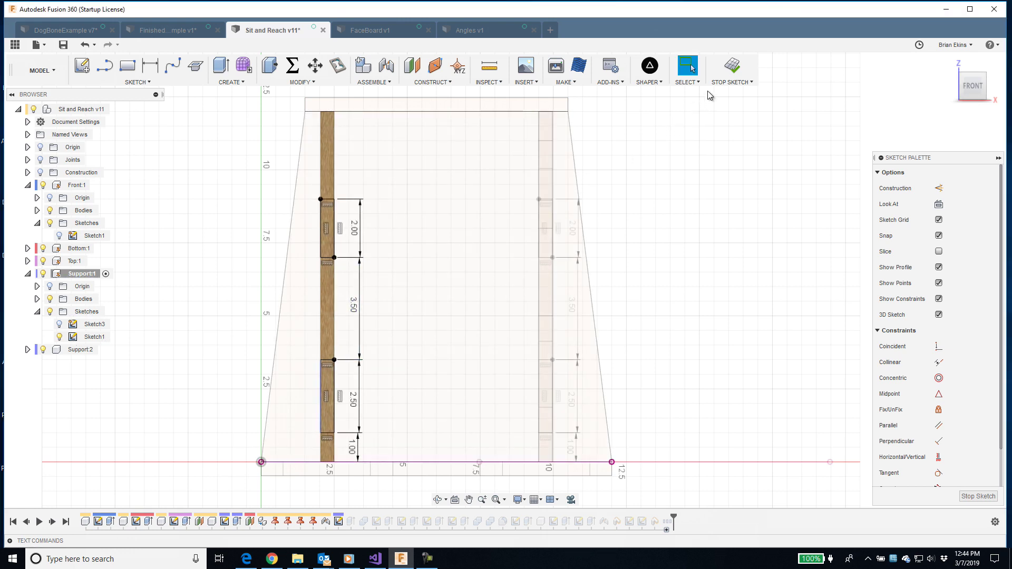
pyautogui.click(732, 66)
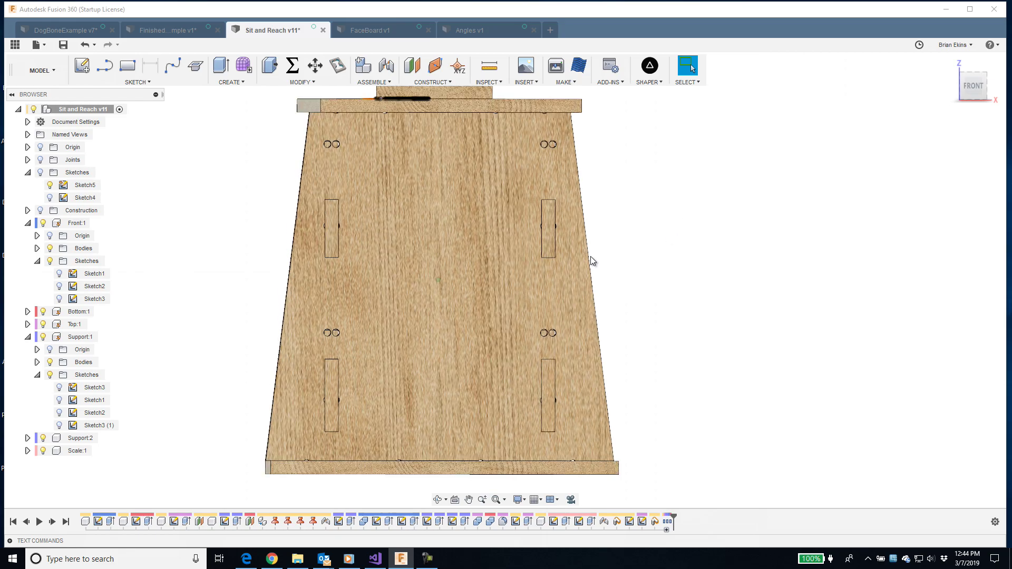
# Update all dogbone features to match the moved and shortened slots, and inspect the slot corners on the support.
pyautogui.keyDown('shift'); pyautogui.moveTo(592, 261); pyautogui.dragTo(268, 207, button='middle'); pyautogui.keyUp('shift')
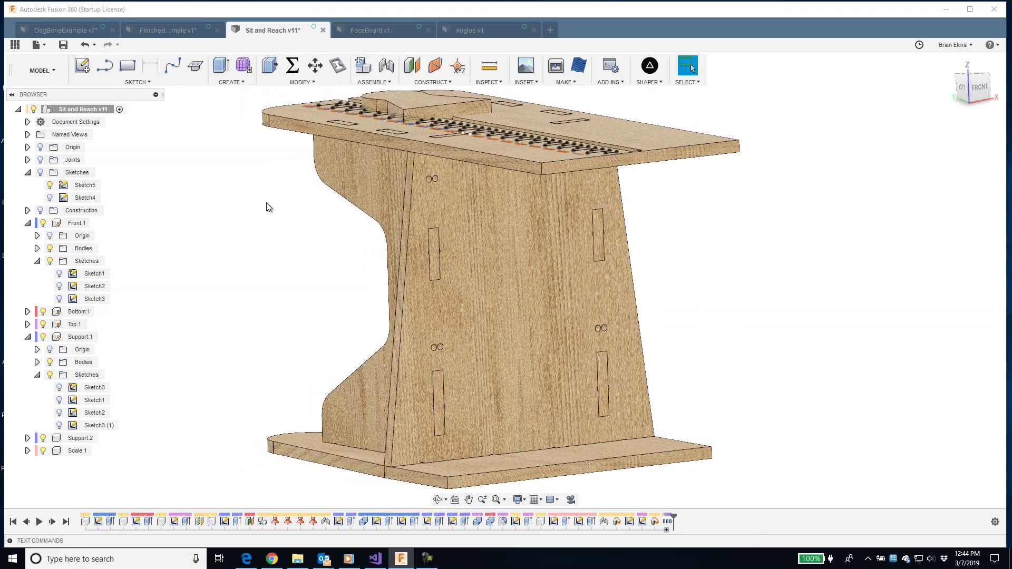
pyautogui.click(305, 83)
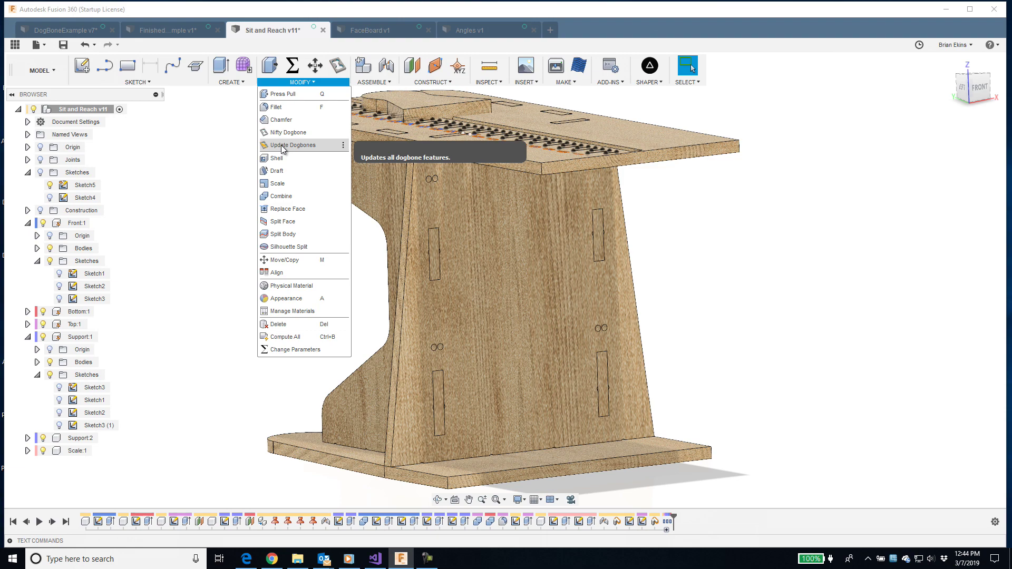
pyautogui.click(282, 146)
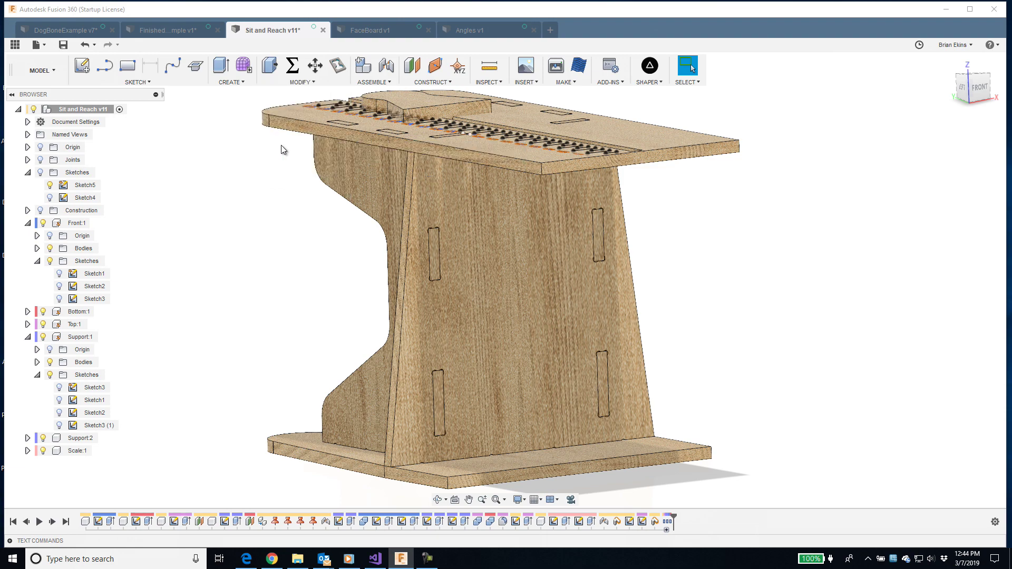
pyautogui.scroll(5, 432, 270)
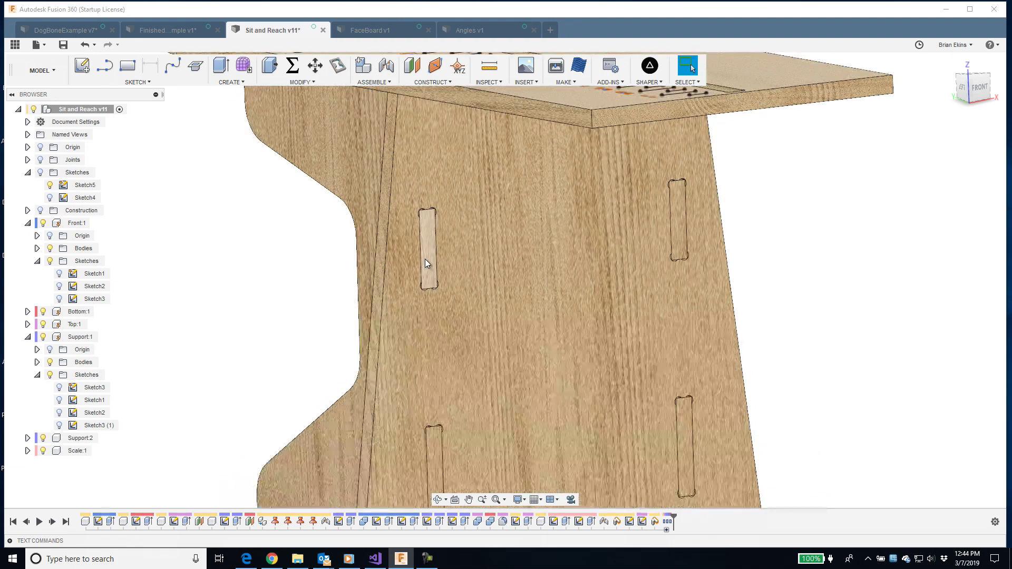
pyautogui.scroll(-8, 432, 271)
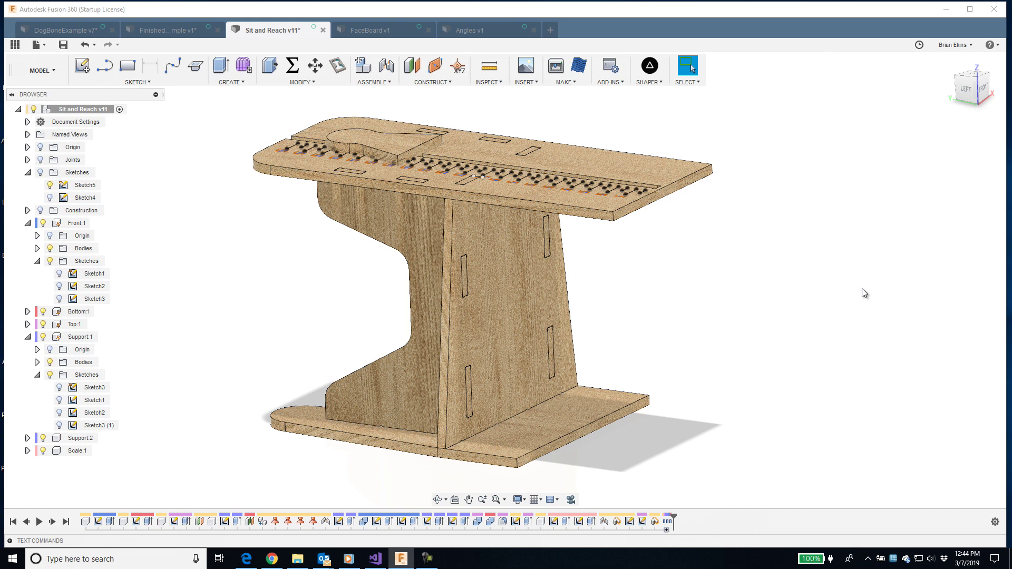
pyautogui.keyDown('shift'); pyautogui.moveTo(856, 291); pyautogui.dragTo(806, 322, button='middle'); pyautogui.keyUp('shift')
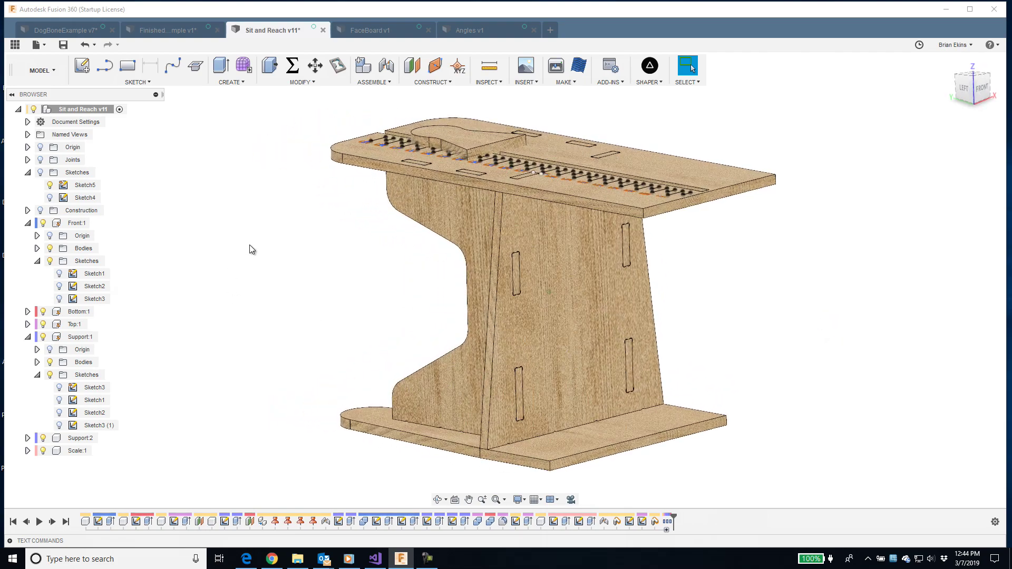
pyautogui.click(298, 83)
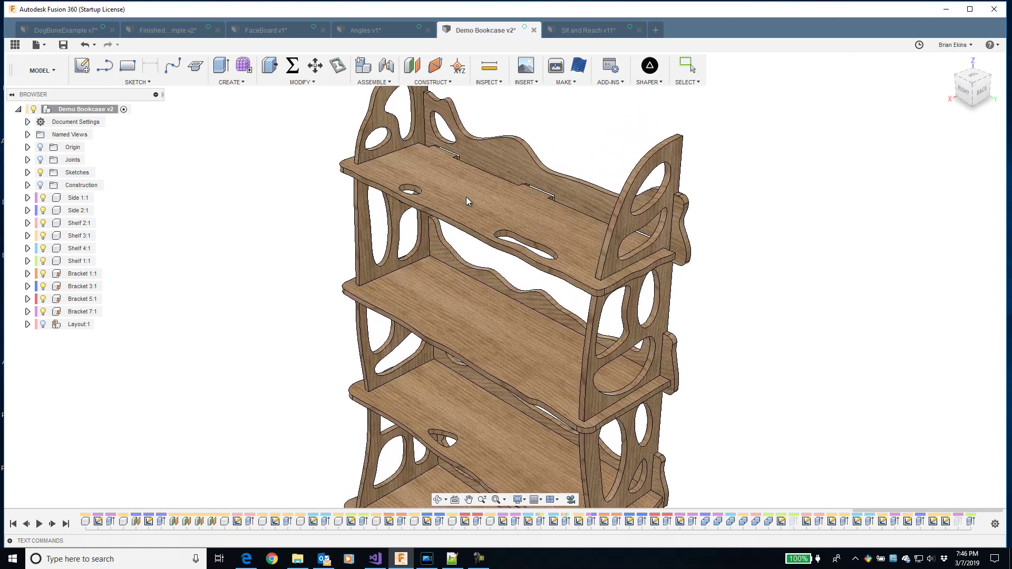
# In the Demo Bookcase v2 model, slide the top shelf out of its slots and partway back toward the rear panel.
pyautogui.moveTo(446, 219); pyautogui.dragTo(314, 267)
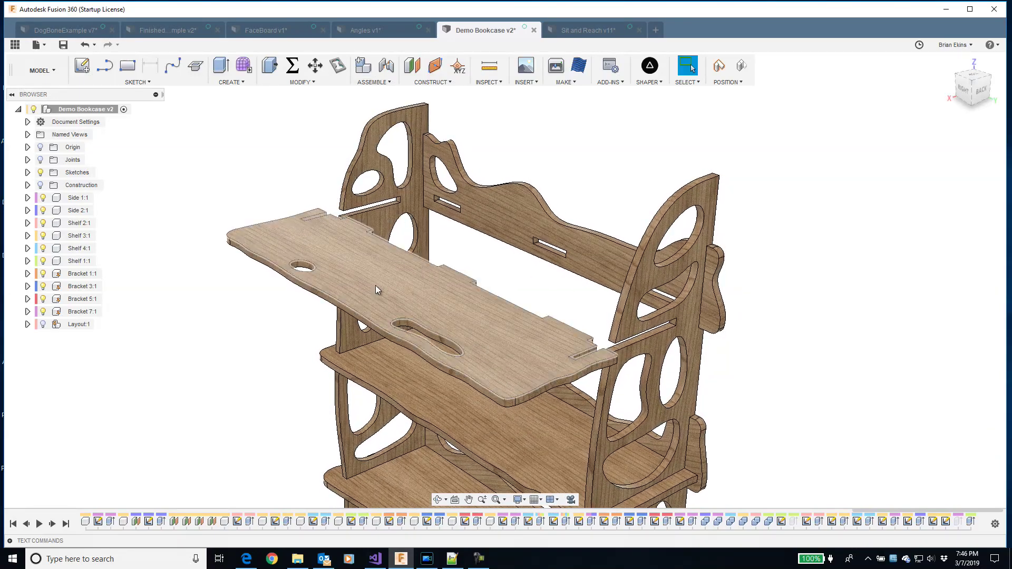
pyautogui.moveTo(375, 286); pyautogui.dragTo(448, 252)
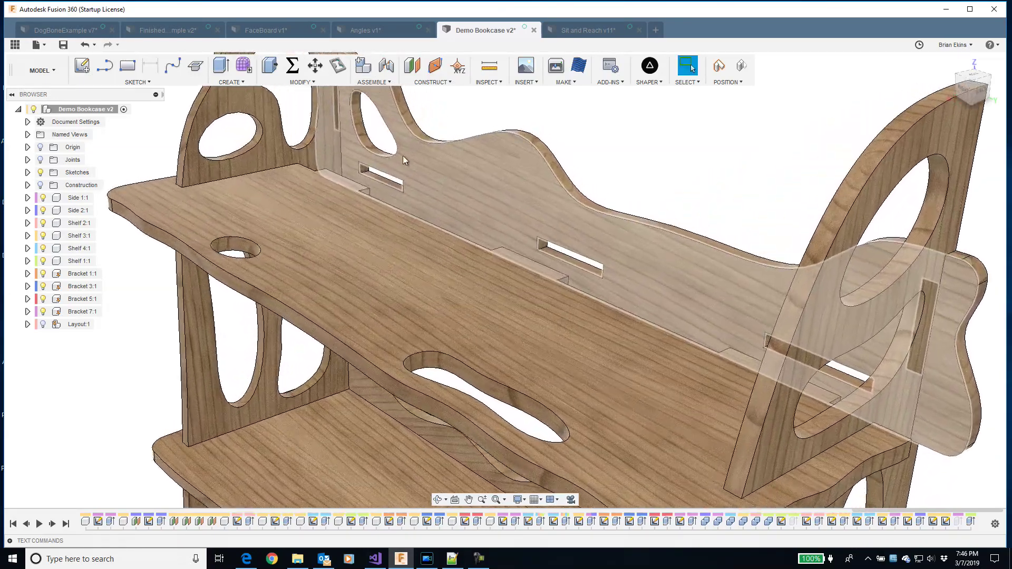
# Start Nifty Dogbone, capturing the moved component positions, and set the tool diameter to 0.125 in with the type Along long side.
pyautogui.click(337, 66)
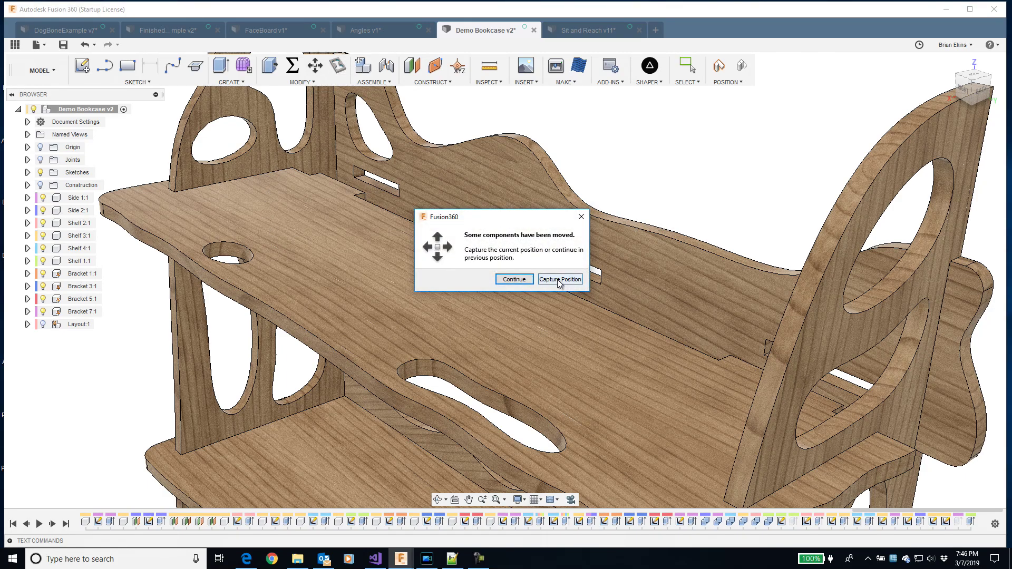
pyautogui.click(558, 279)
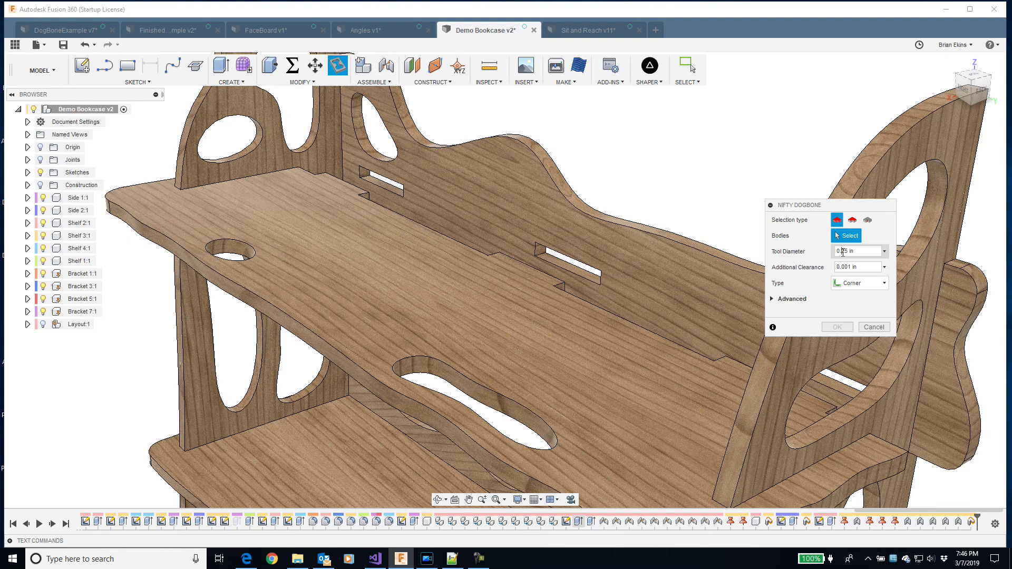
pyautogui.write('1')
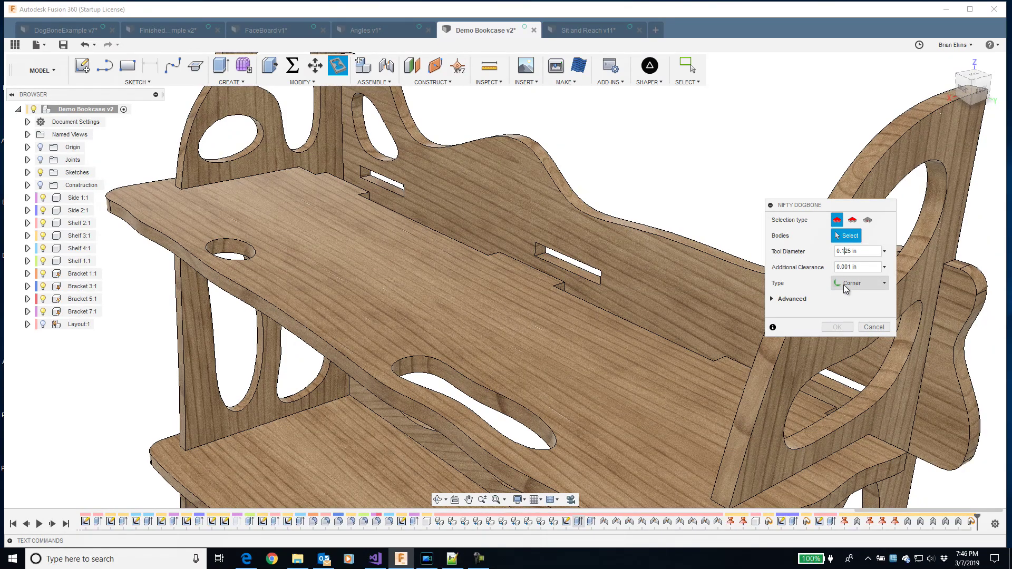
pyautogui.click(845, 285)
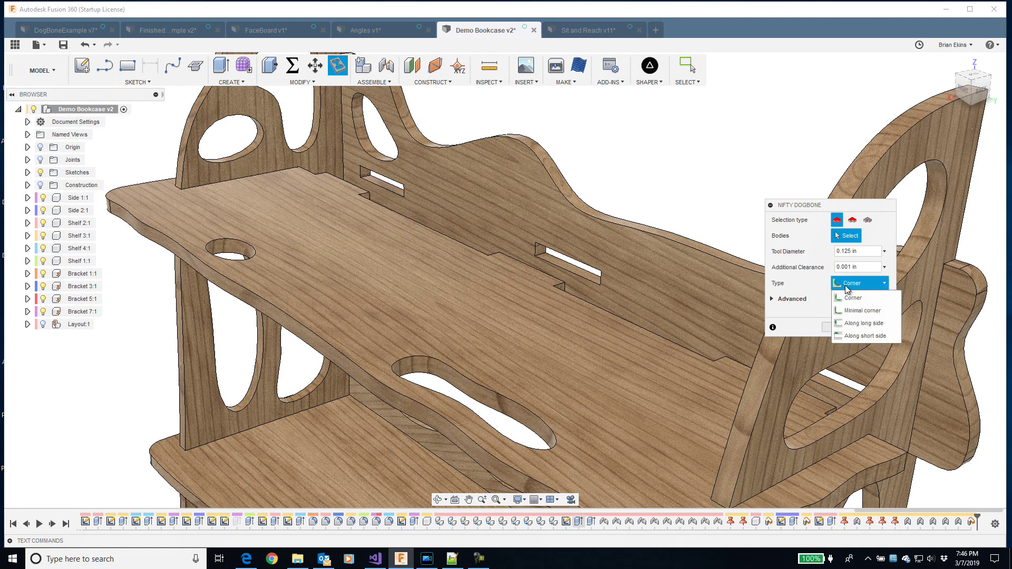
pyautogui.click(855, 323)
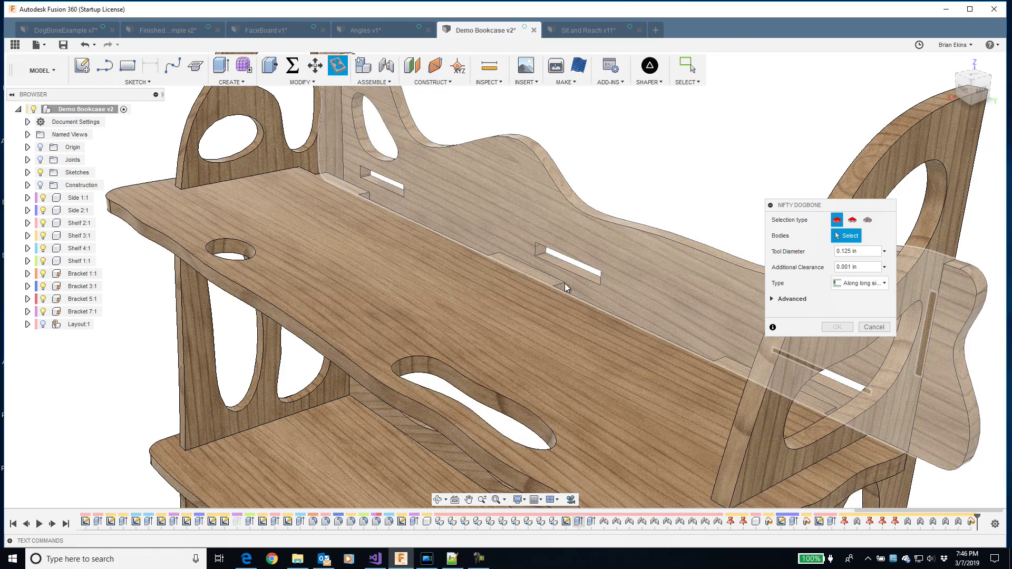
# Select the shelf and bracket bodies down the bookcase, create their dogbones, and inspect the top shelf's tabs and bracket slots.
pyautogui.click(563, 284)
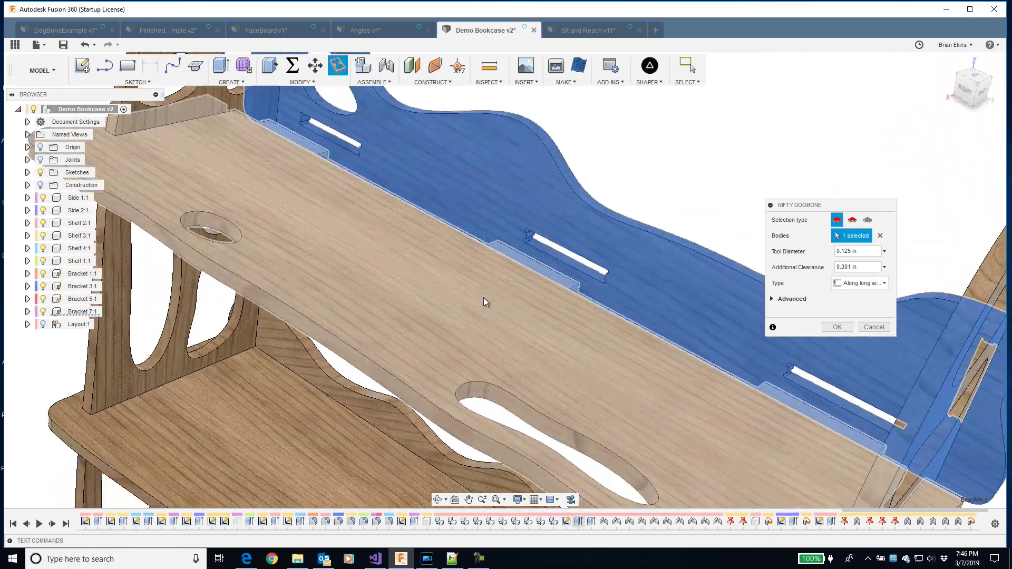
pyautogui.click(470, 333)
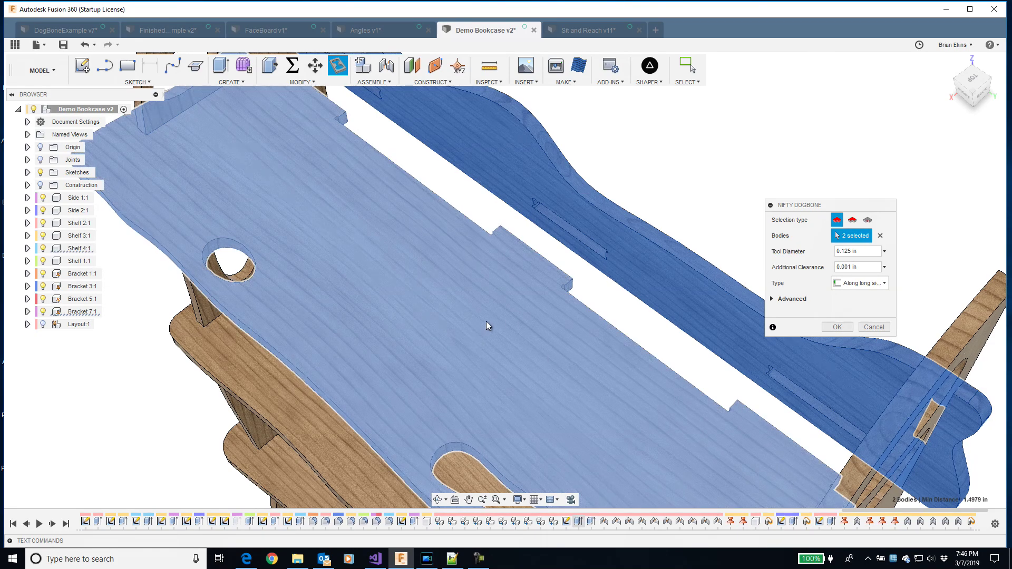
pyautogui.keyDown('shift'); pyautogui.moveTo(488, 326); pyautogui.dragTo(510, 344, button='middle'); pyautogui.keyUp('shift')
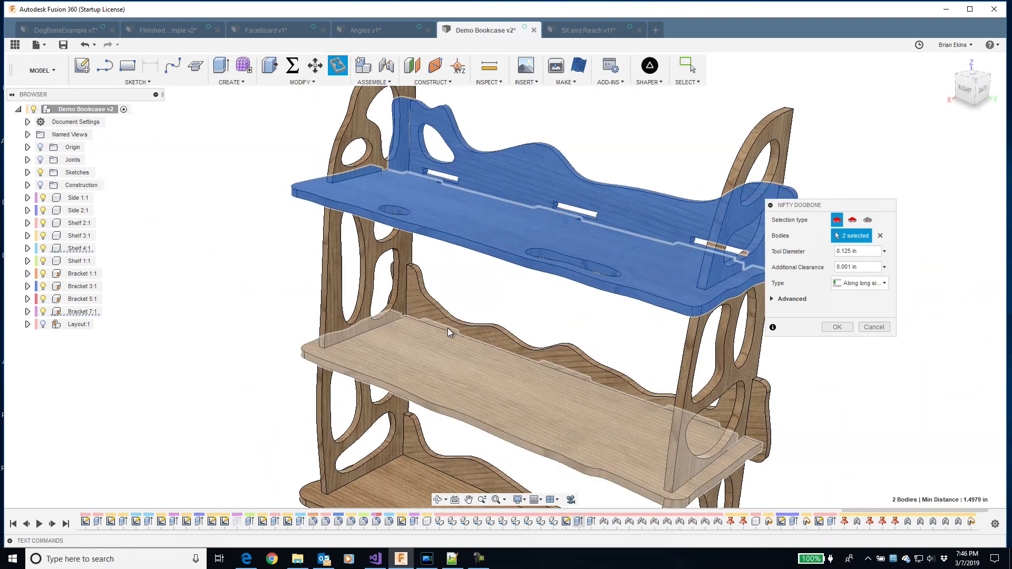
pyautogui.click(432, 360)
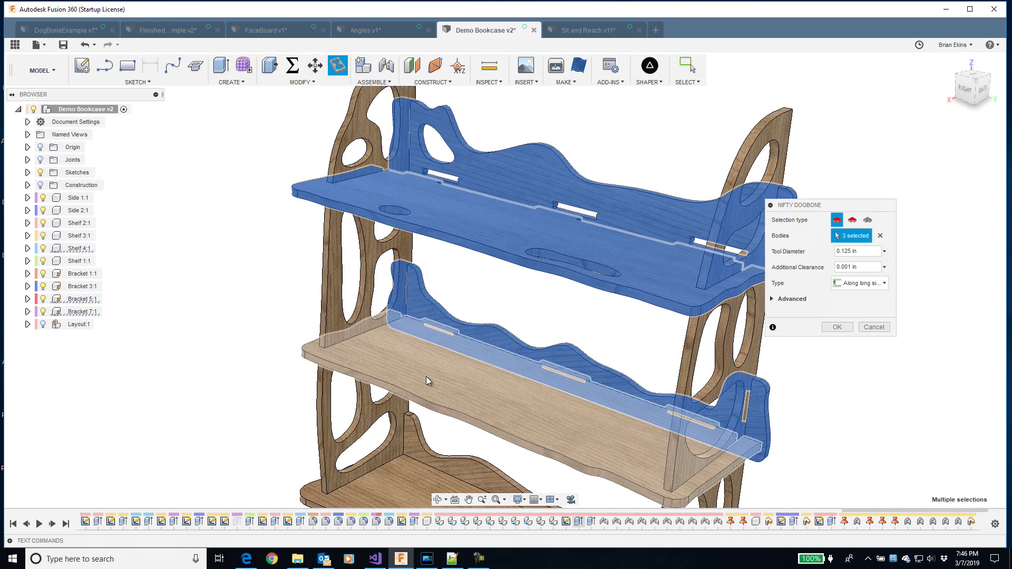
pyautogui.click(433, 425)
pyautogui.keyDown('shift'); pyautogui.moveTo(433, 425); pyautogui.dragTo(485, 377, button='middle'); pyautogui.keyUp('shift')
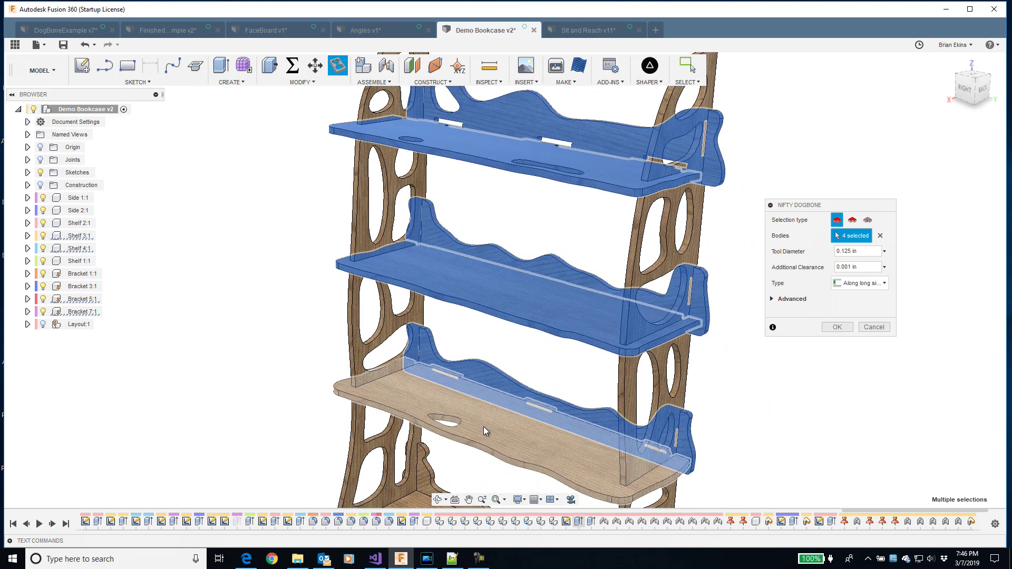
pyautogui.click(467, 441)
pyautogui.scroll(-2, 467, 465)
pyautogui.moveTo(467, 465); pyautogui.dragTo(480, 382, button='middle')
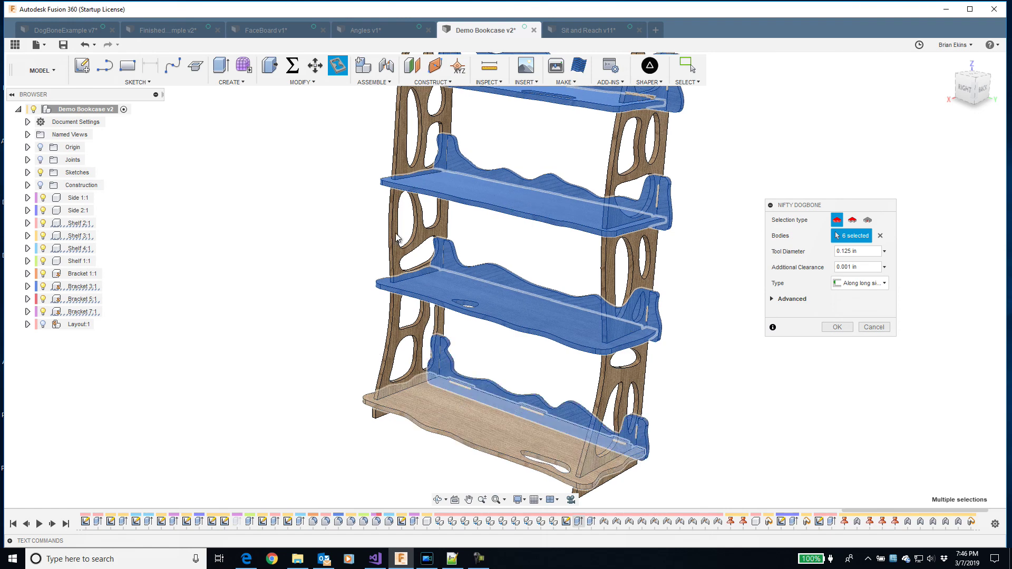
pyautogui.keyDown('shift'); pyautogui.moveTo(396, 233); pyautogui.dragTo(652, 299, button='middle'); pyautogui.keyUp('shift')
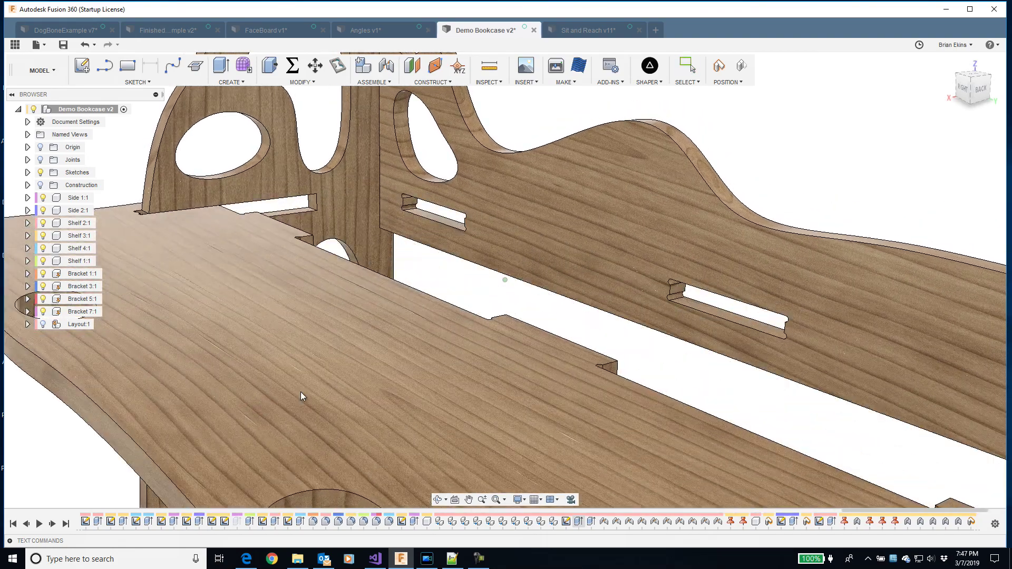
# Pull the Side 2 panel away from the shelves, try dogbones on its whole body, and slide the panel partway back.
pyautogui.moveTo(300, 391); pyautogui.dragTo(502, 339)
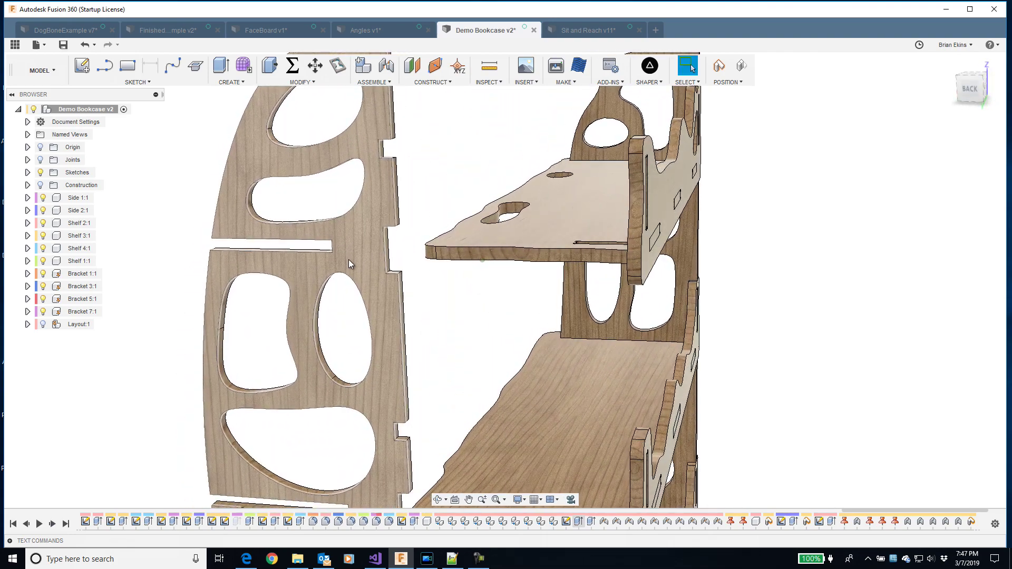
pyautogui.moveTo(349, 260); pyautogui.dragTo(356, 259)
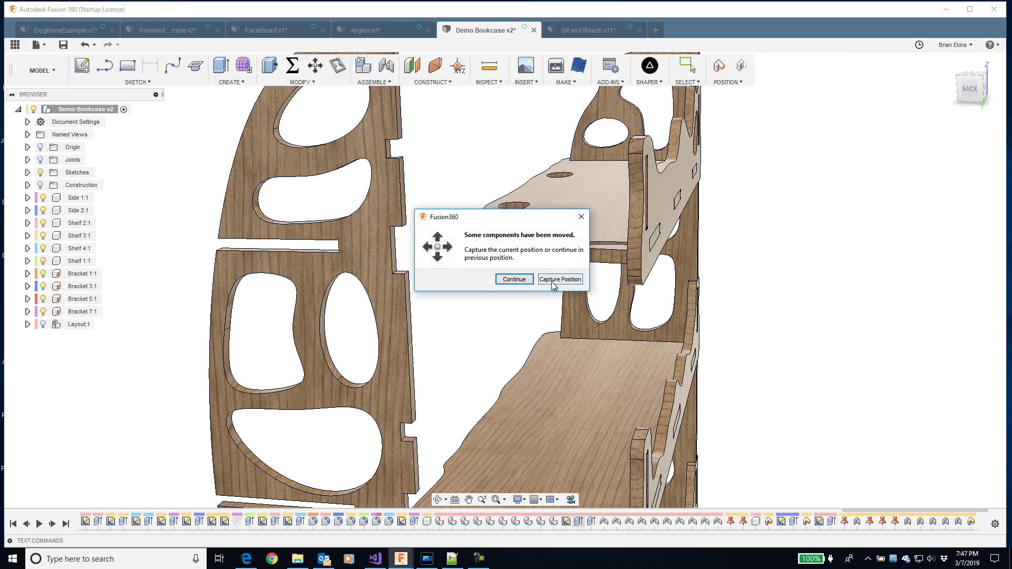
pyautogui.click(551, 281)
pyautogui.click(353, 250)
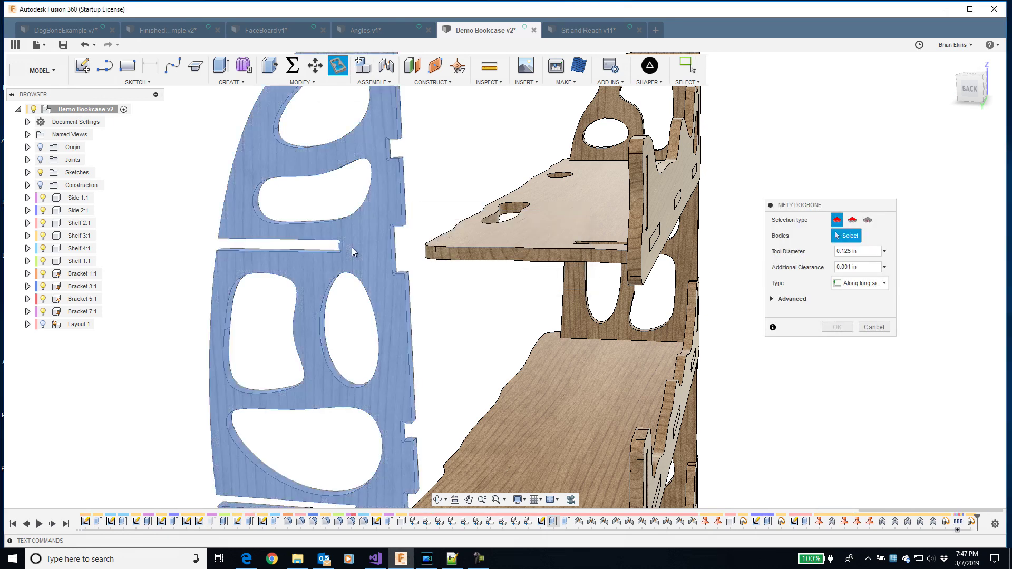
pyautogui.keyDown('shift'); pyautogui.moveTo(378, 192); pyautogui.dragTo(836, 342, button='middle'); pyautogui.keyUp('shift')
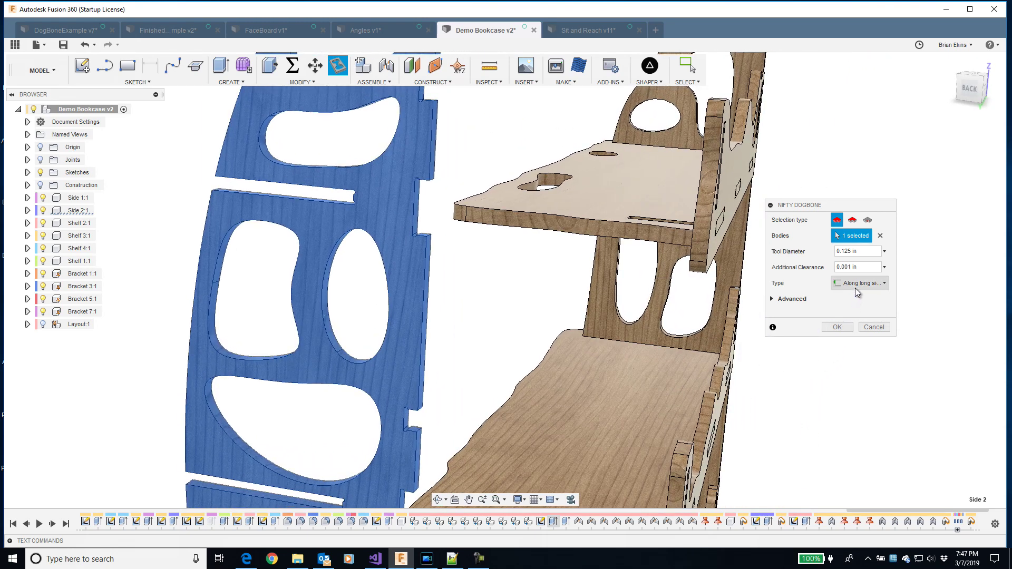
pyautogui.click(862, 327)
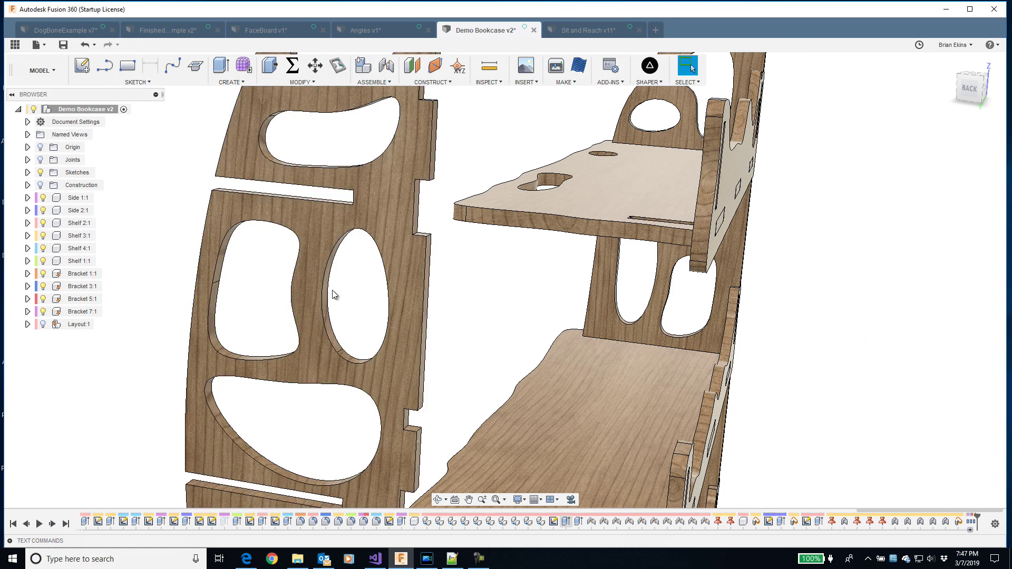
pyautogui.moveTo(455, 217); pyautogui.dragTo(548, 229)
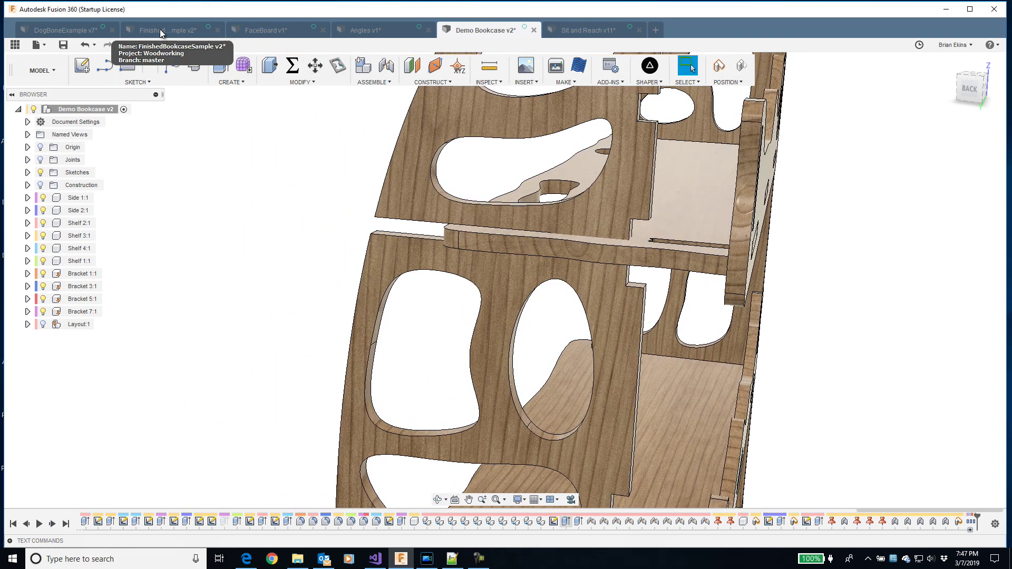
# In the FinishedBookcaseSample model, slide the side panel in and out and examine how its rear notches fit the bracket.
pyautogui.click(161, 32)
pyautogui.keyDown('shift'); pyautogui.moveTo(616, 169); pyautogui.dragTo(645, 235, button='middle'); pyautogui.keyUp('shift')
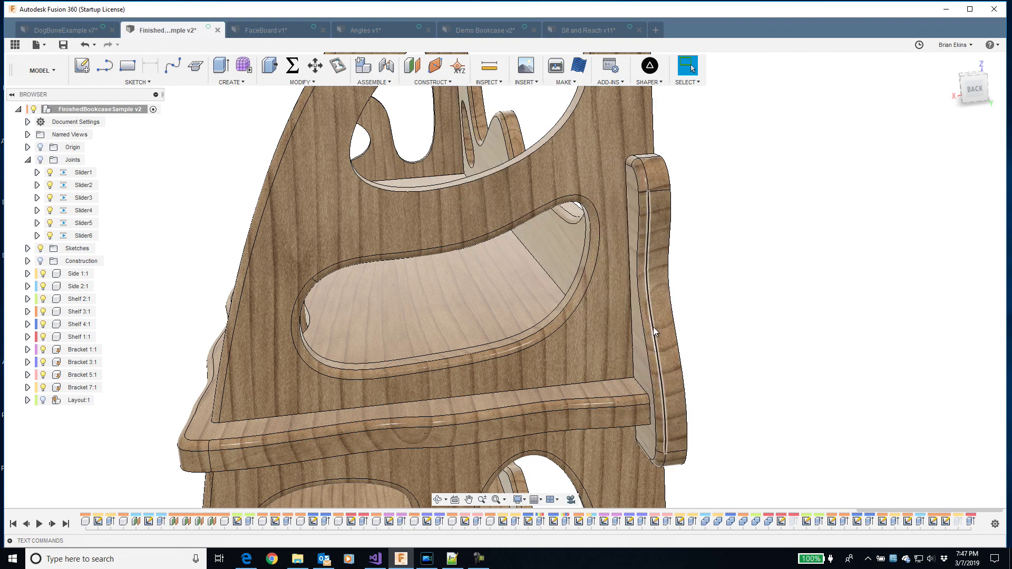
pyautogui.keyDown('shift'); pyautogui.moveTo(653, 330); pyautogui.dragTo(522, 304, button='middle'); pyautogui.keyUp('shift')
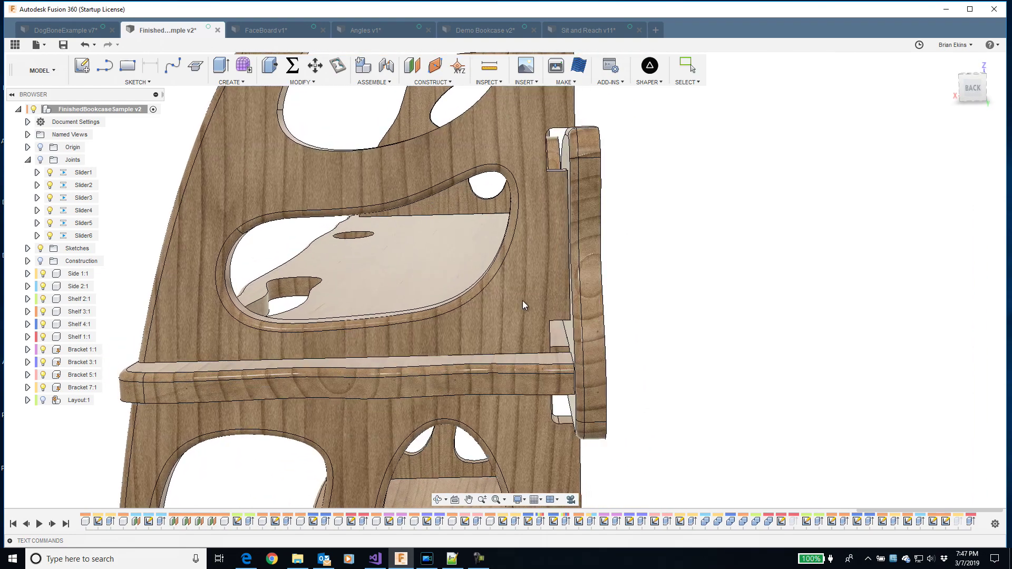
pyautogui.scroll(3, 549, 127)
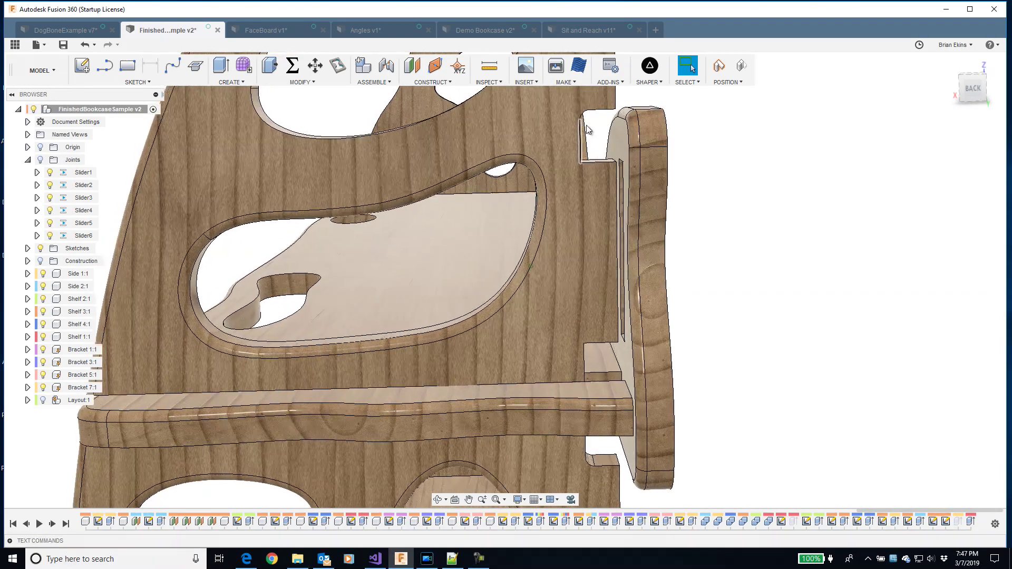
pyautogui.moveTo(587, 125); pyautogui.dragTo(591, 139, button='middle')
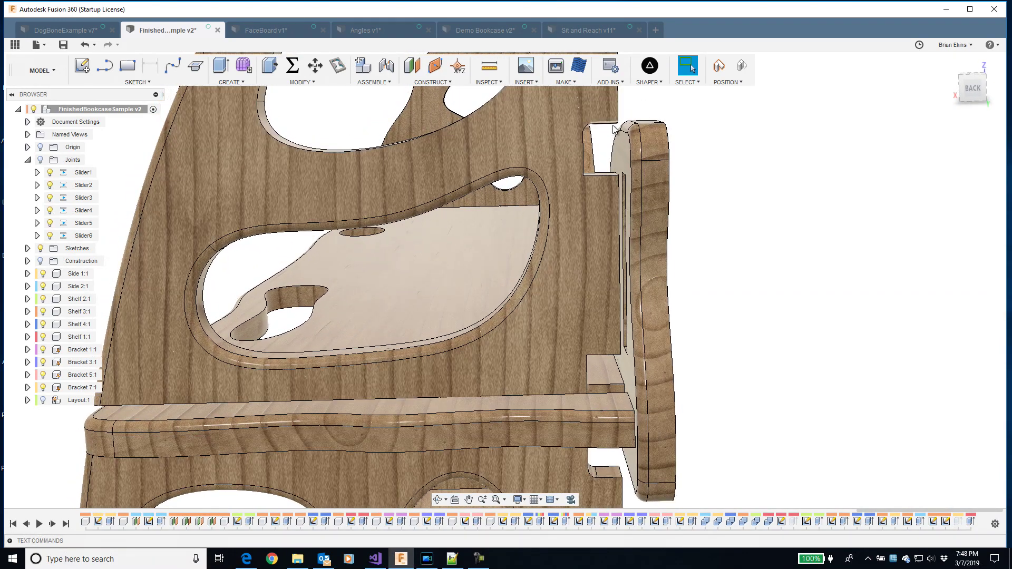
pyautogui.scroll(2, 610, 128)
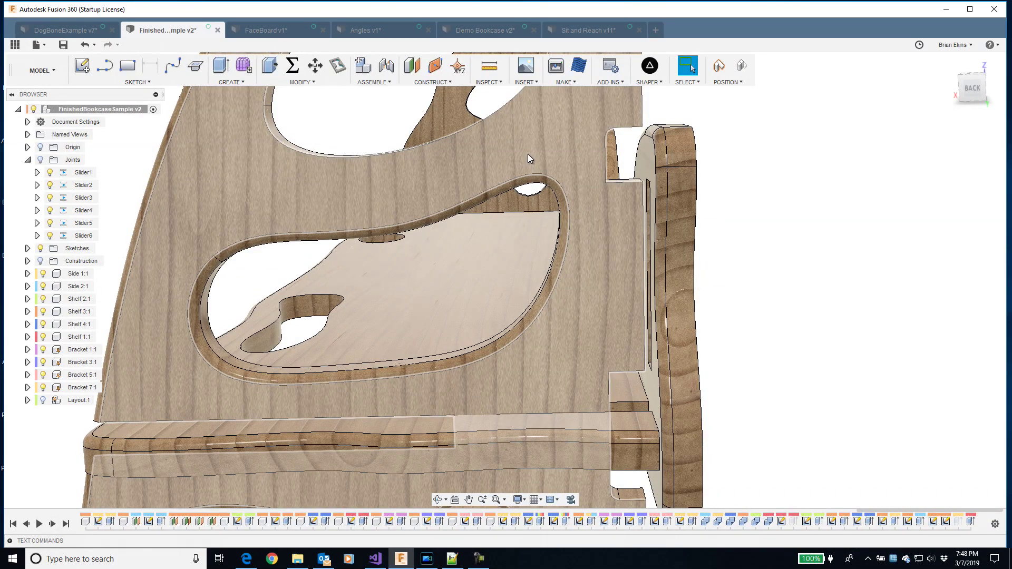
pyautogui.keyDown('shift'); pyautogui.moveTo(527, 153); pyautogui.dragTo(652, 138, button='middle'); pyautogui.keyUp('shift')
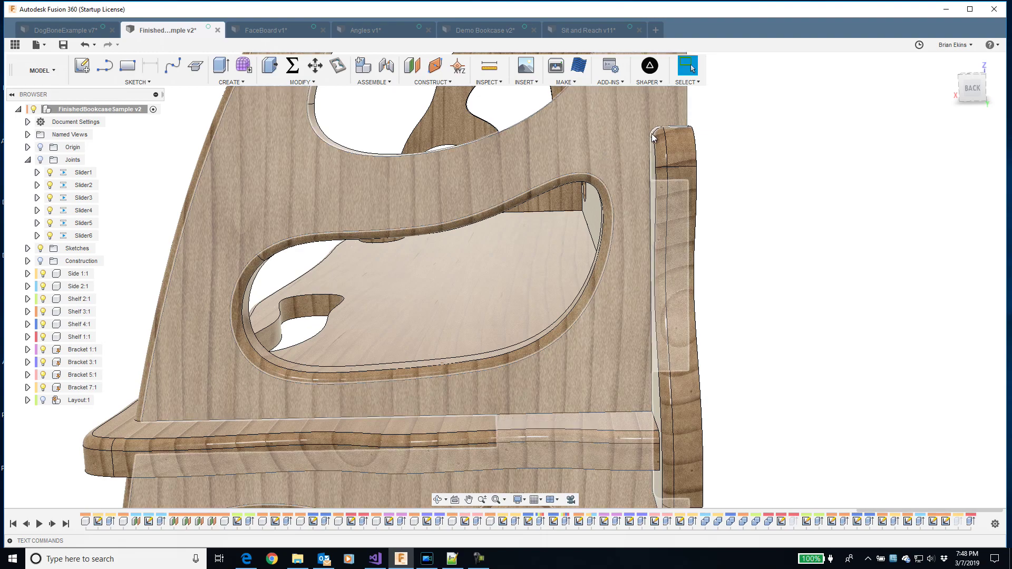
pyautogui.moveTo(652, 139); pyautogui.dragTo(602, 184)
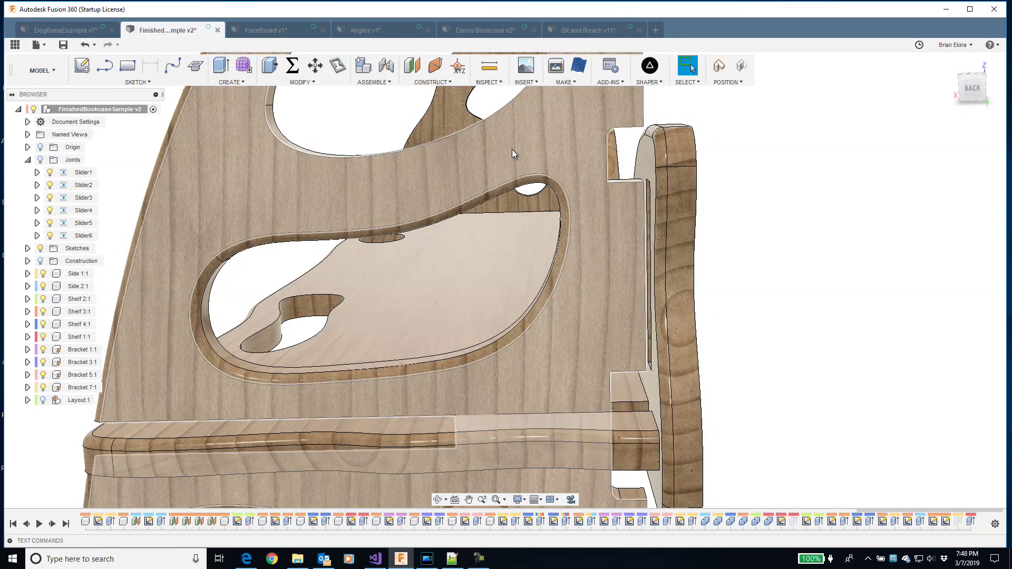
pyautogui.moveTo(545, 151)
pyautogui.keyDown('shift'); pyautogui.mouseDown(button='middle')
pyautogui.moveTo(434, 148)
pyautogui.moveTo(385, 129)
pyautogui.mouseUp(button='middle'); pyautogui.keyUp('shift')
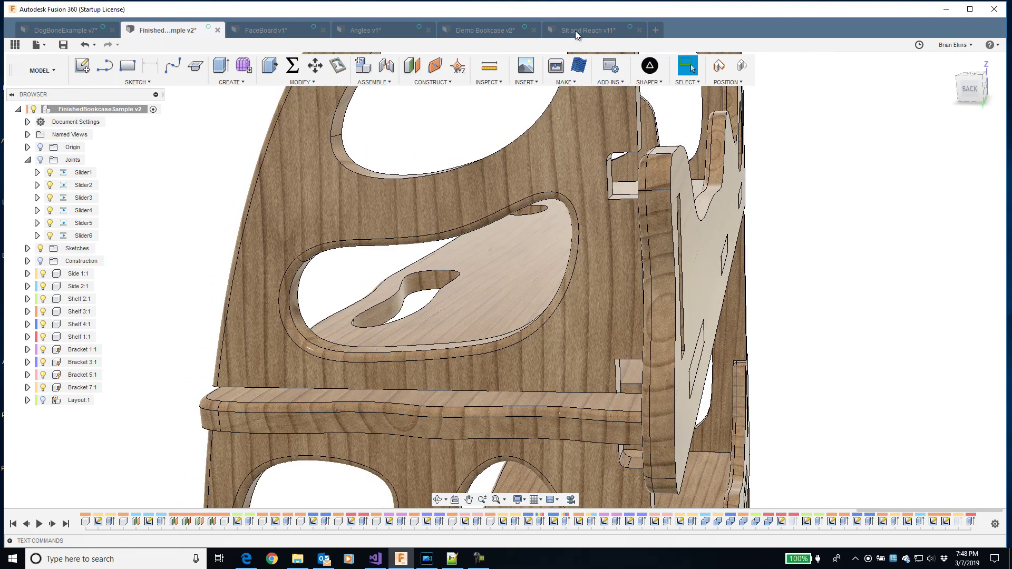
pyautogui.click(268, 30)
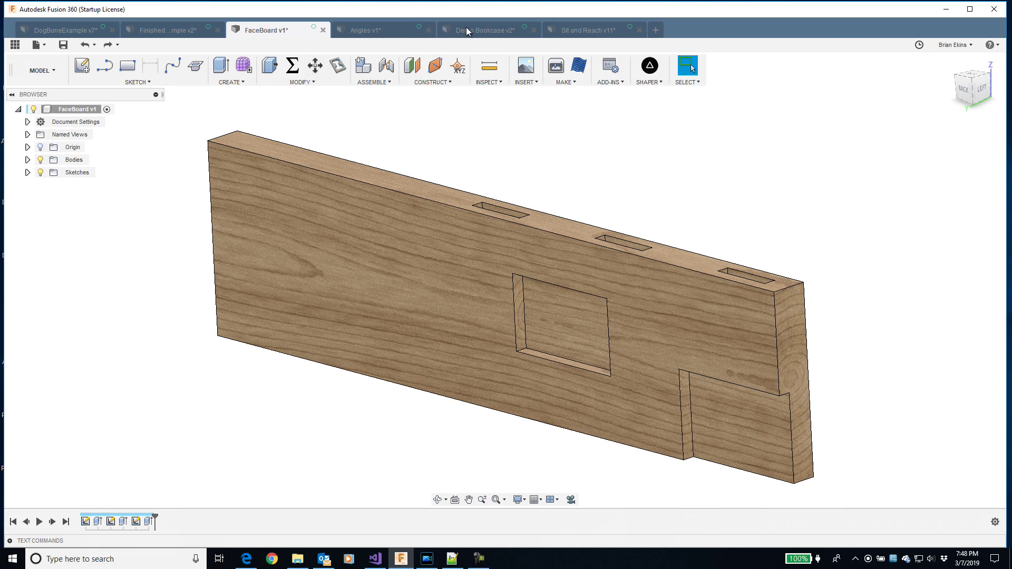
# Return to the Demo Bookcase v2 model and slide the Side 2 panel clear of the shelves and brackets.
pyautogui.click(466, 30)
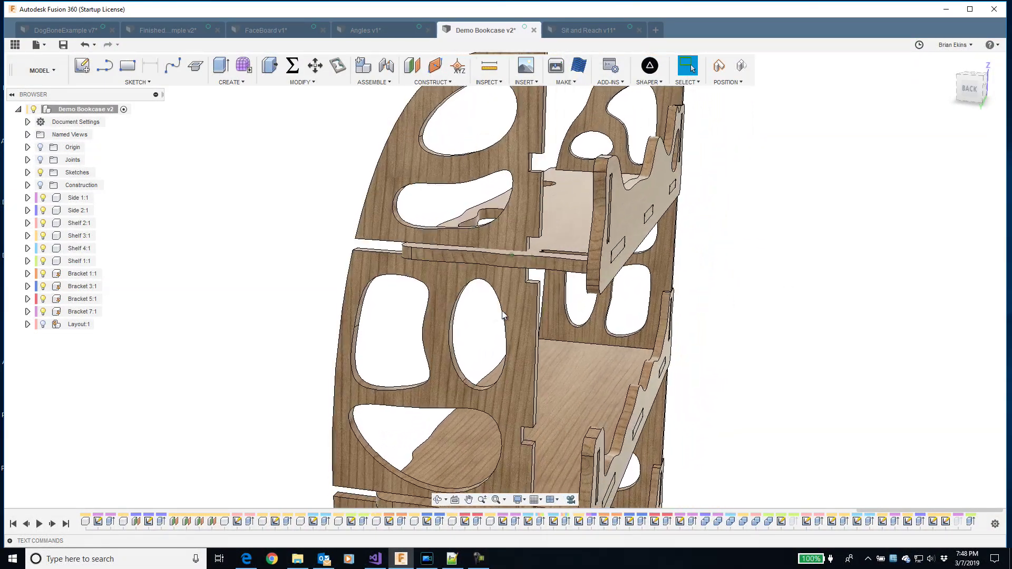
pyautogui.keyDown('shift'); pyautogui.moveTo(502, 315); pyautogui.dragTo(362, 284, button='middle'); pyautogui.keyUp('shift')
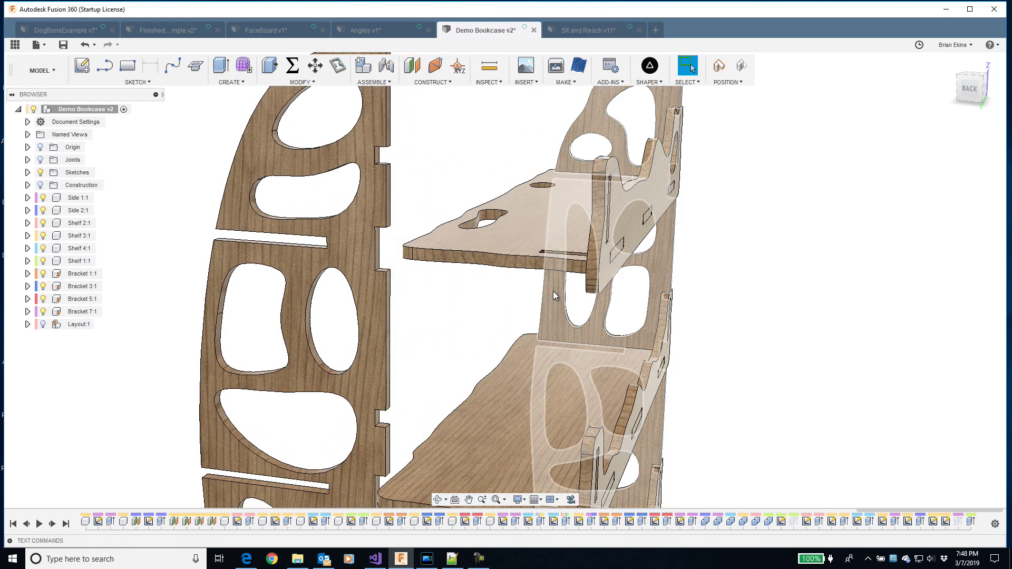
pyautogui.keyDown('shift'); pyautogui.moveTo(553, 295); pyautogui.dragTo(357, 213, button='middle'); pyautogui.keyUp('shift')
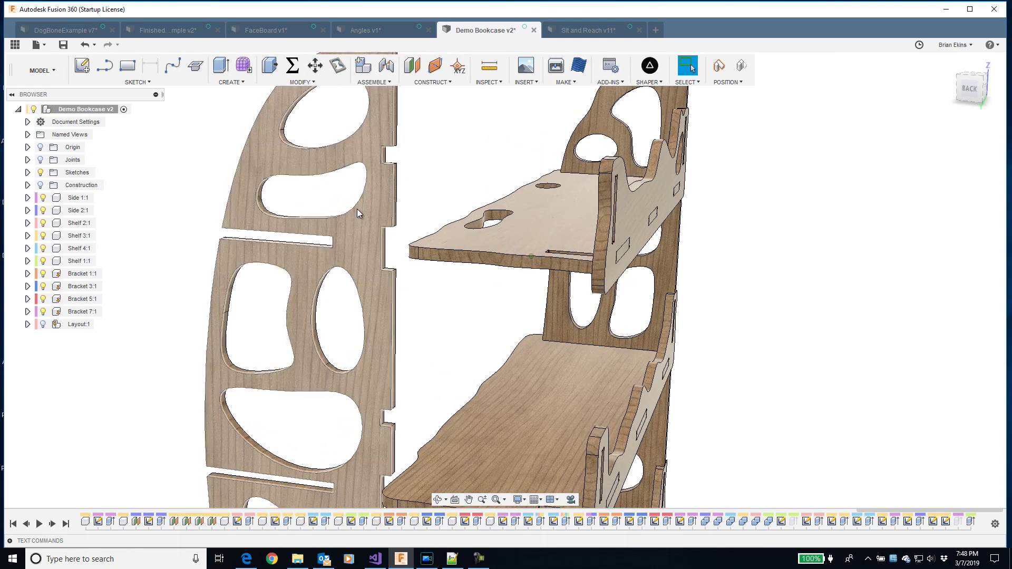
# Start edge-based Nifty Dogbones with a 0.125 in tool diameter and select the inner corner edges of the rear notches down the Side 2 panel.
pyautogui.click(335, 72)
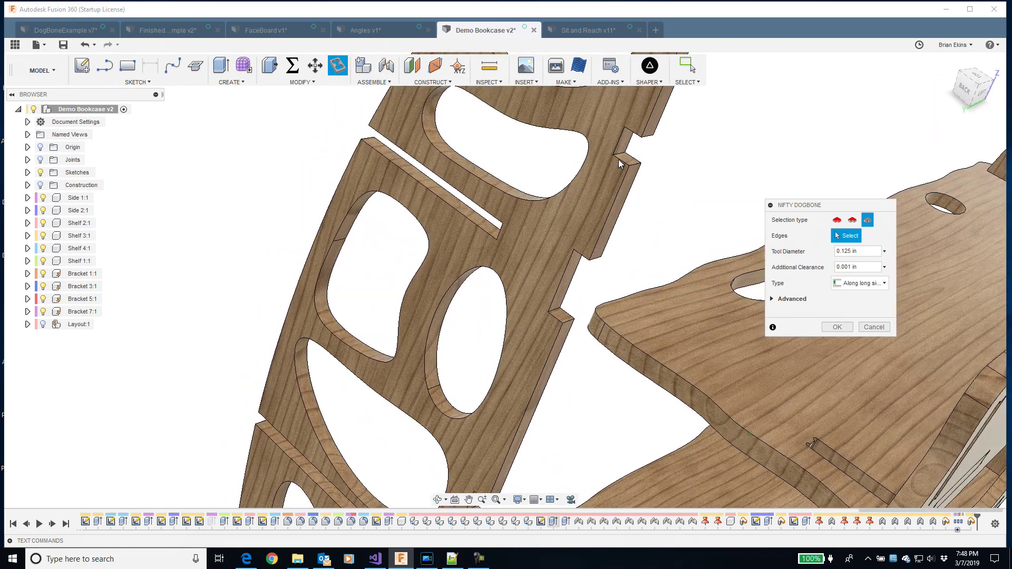
pyautogui.click(618, 154)
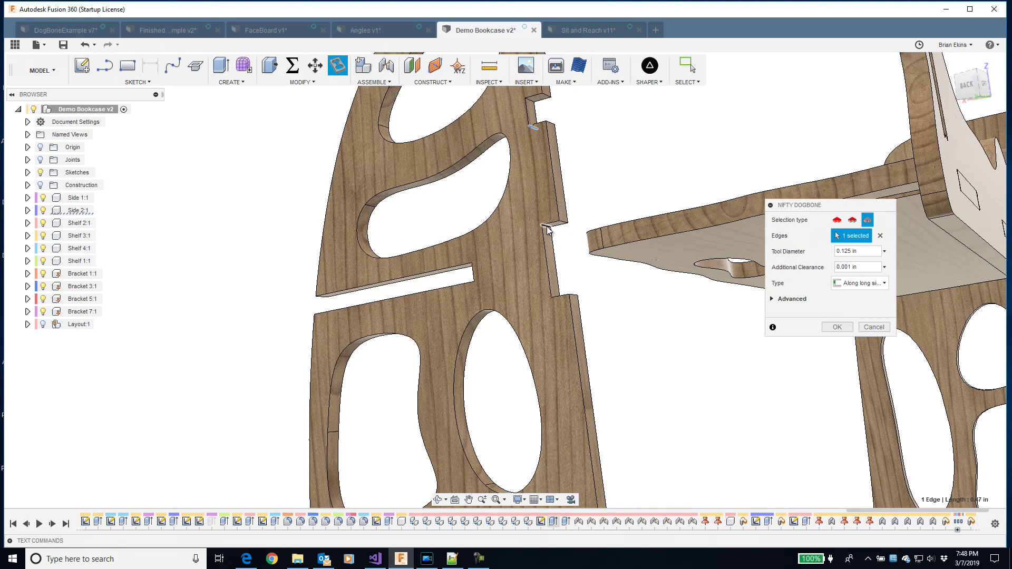
pyautogui.click(545, 228)
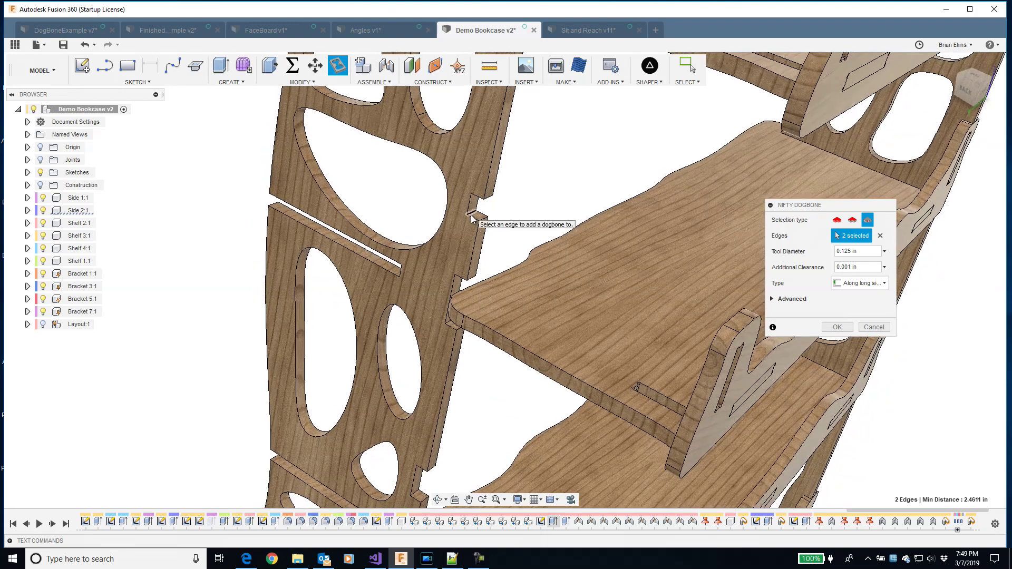
pyautogui.click(471, 219)
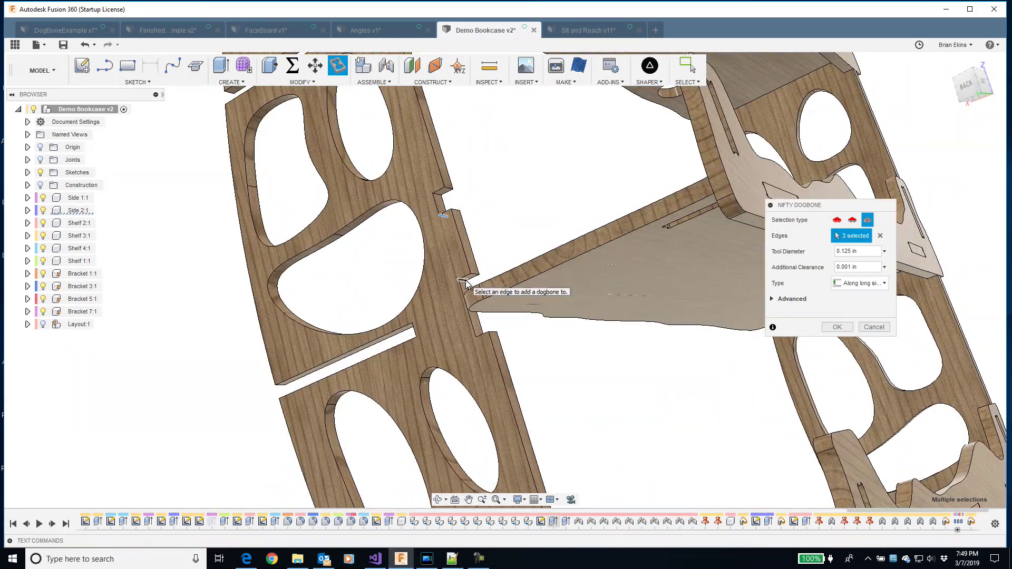
pyautogui.click(466, 283)
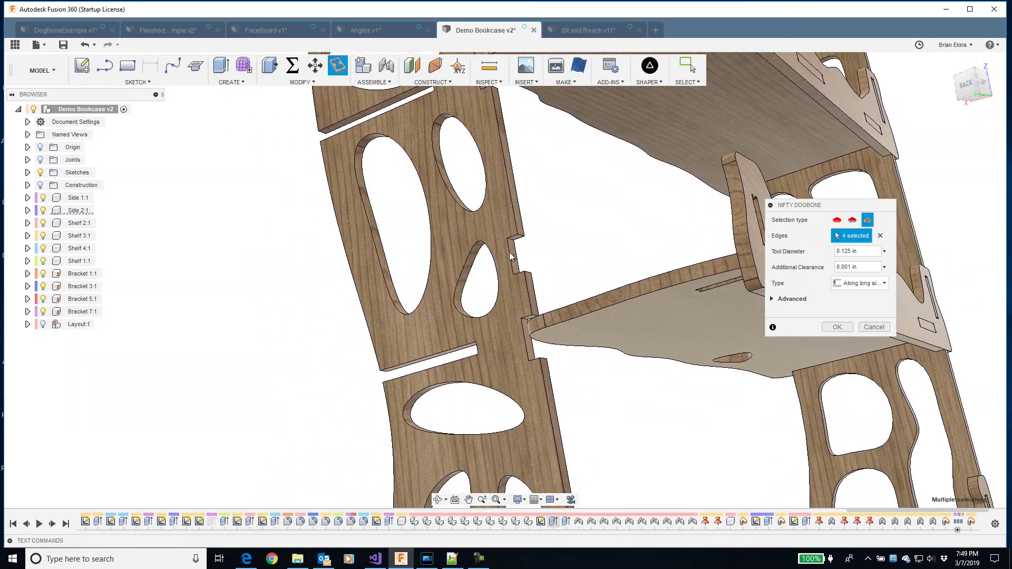
pyautogui.click(519, 323)
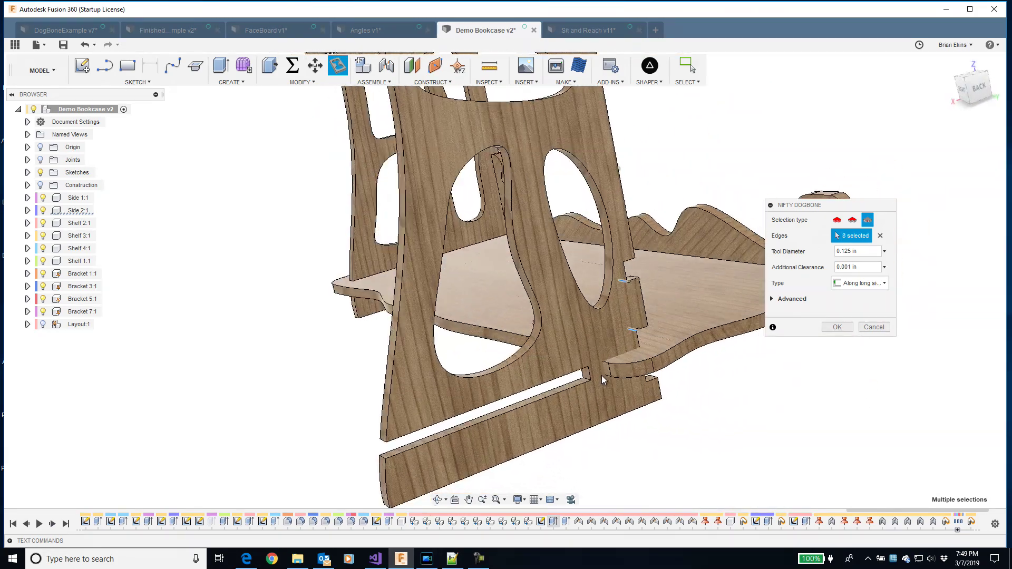
# Add the inner corner edges of the shelf slots and remaining notches up the Side 2 panel, and create the dogbones.
pyautogui.click(580, 378)
pyautogui.click(582, 364)
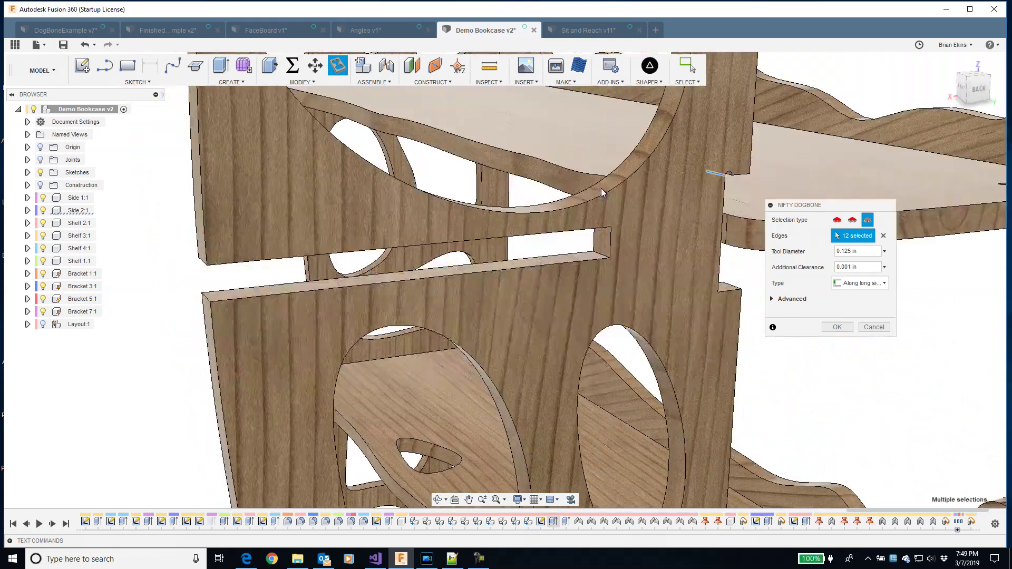
pyautogui.keyDown('shift'); pyautogui.moveTo(600, 188); pyautogui.dragTo(597, 252, button='middle'); pyautogui.keyUp('shift')
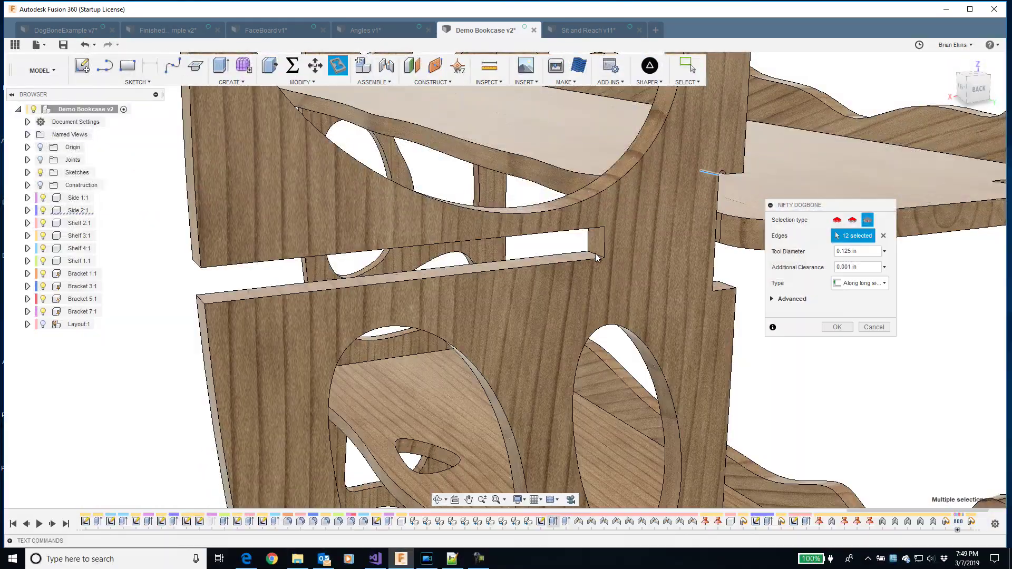
pyautogui.click(587, 222)
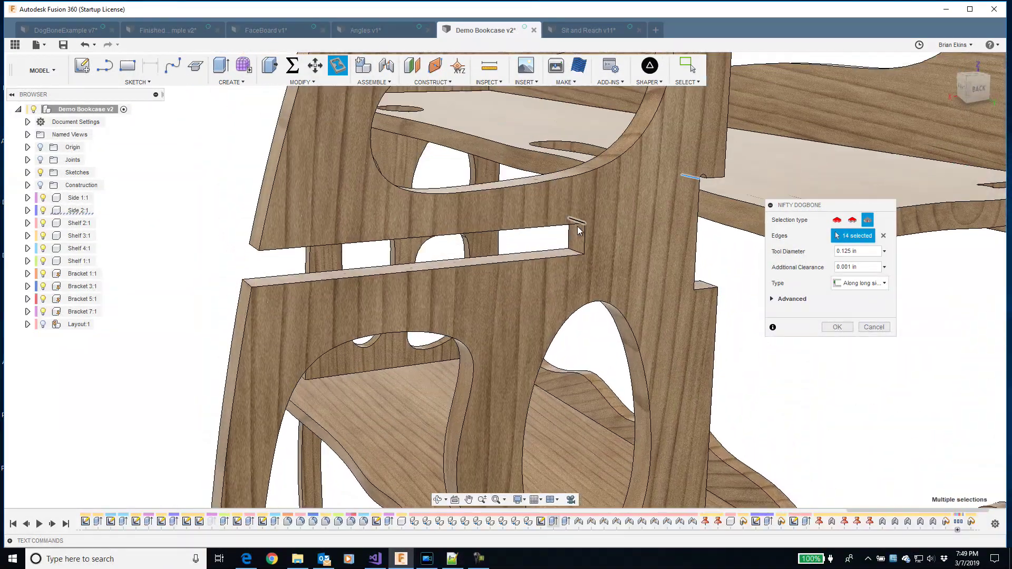
pyautogui.keyDown('shift'); pyautogui.moveTo(578, 230); pyautogui.dragTo(579, 254, button='middle'); pyautogui.keyUp('shift')
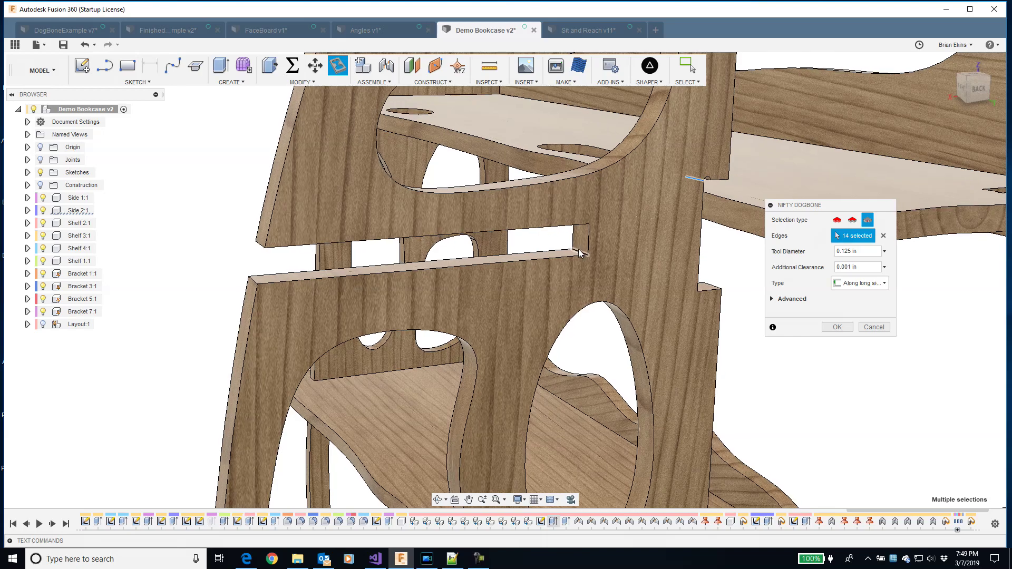
pyautogui.keyDown('shift'); pyautogui.moveTo(509, 232); pyautogui.dragTo(763, 274, button='middle'); pyautogui.keyUp('shift')
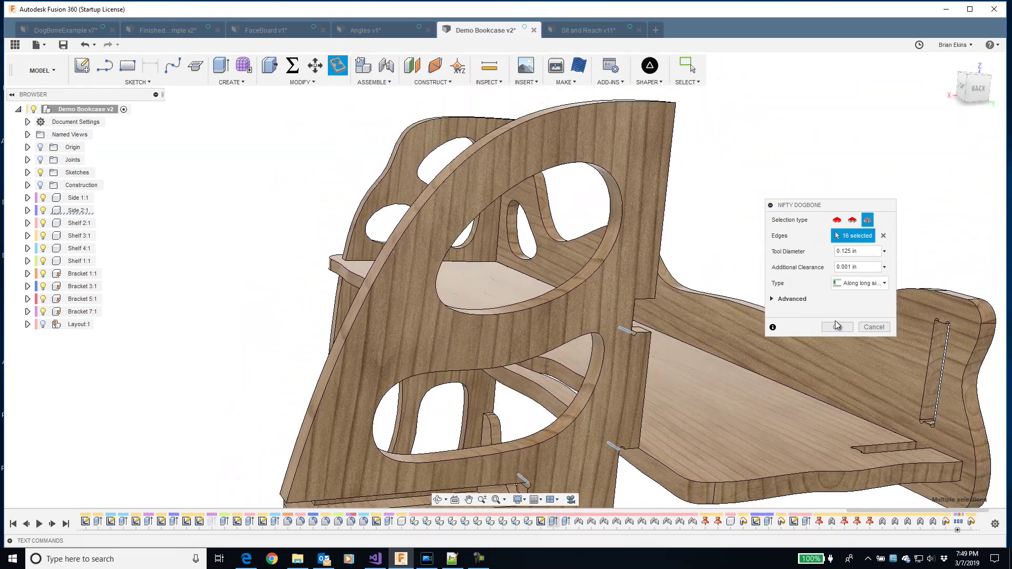
pyautogui.click(834, 326)
pyautogui.keyDown('shift'); pyautogui.moveTo(615, 187); pyautogui.dragTo(922, 245, button='middle'); pyautogui.keyUp('shift')
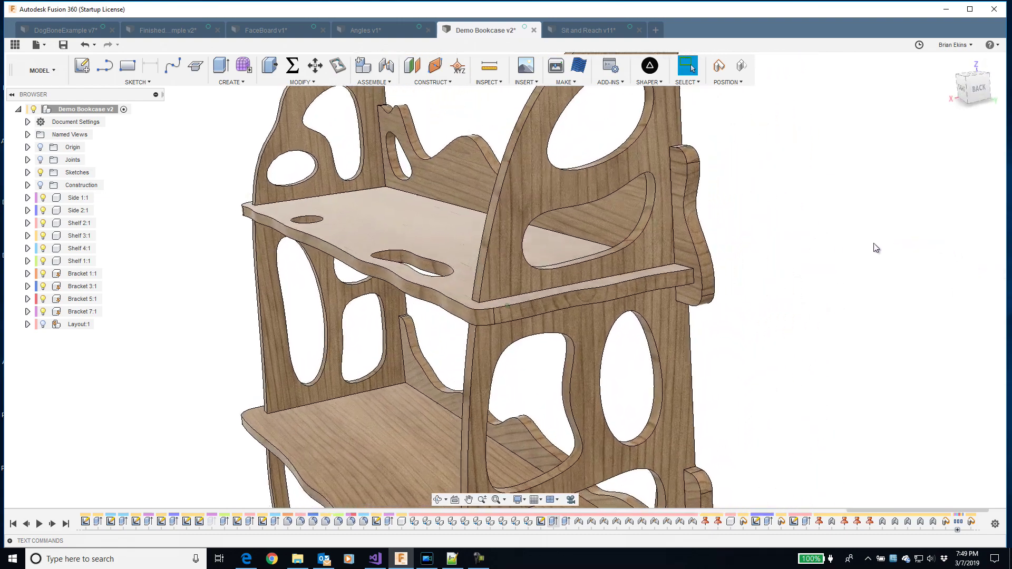
pyautogui.keyDown('shift'); pyautogui.moveTo(359, 265); pyautogui.dragTo(379, 170, button='middle'); pyautogui.keyUp('shift')
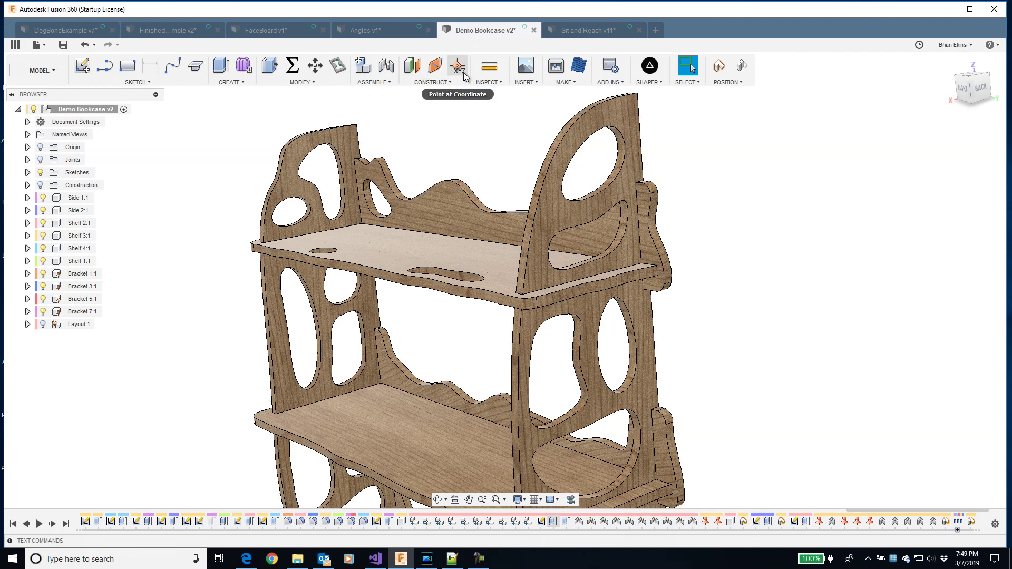
# In the FaceBoard model, preview Corner-type dogbones on the whole board and examine its face pockets and edge slots.
pyautogui.click(261, 30)
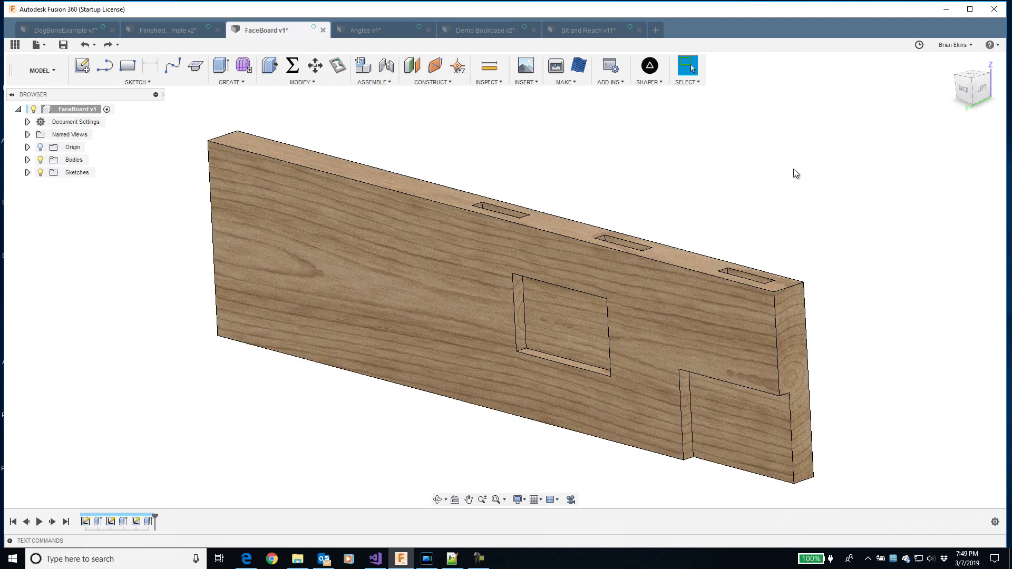
pyautogui.keyDown('shift'); pyautogui.moveTo(656, 318); pyautogui.dragTo(507, 259, button='middle'); pyautogui.keyUp('shift')
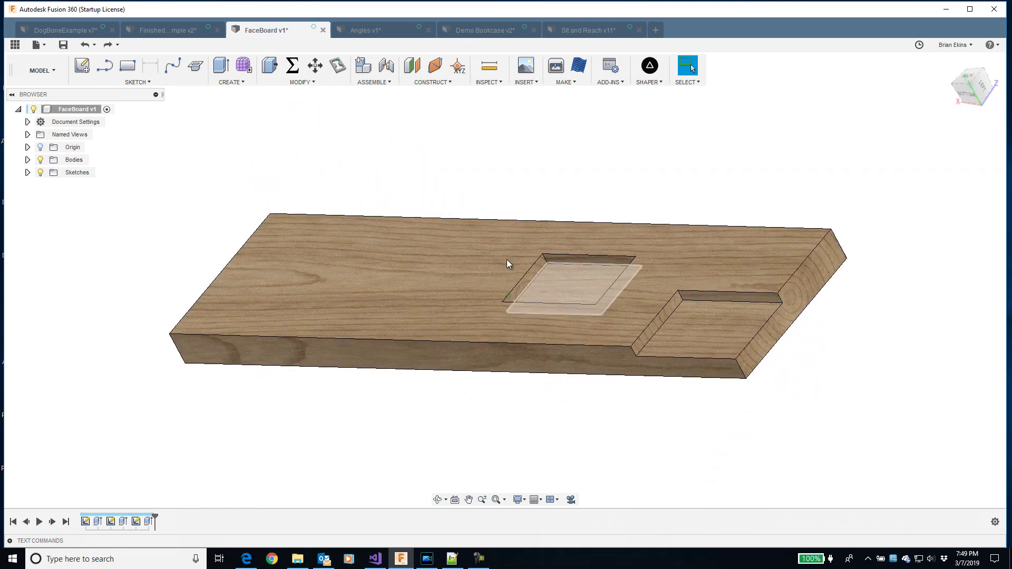
pyautogui.click(336, 66)
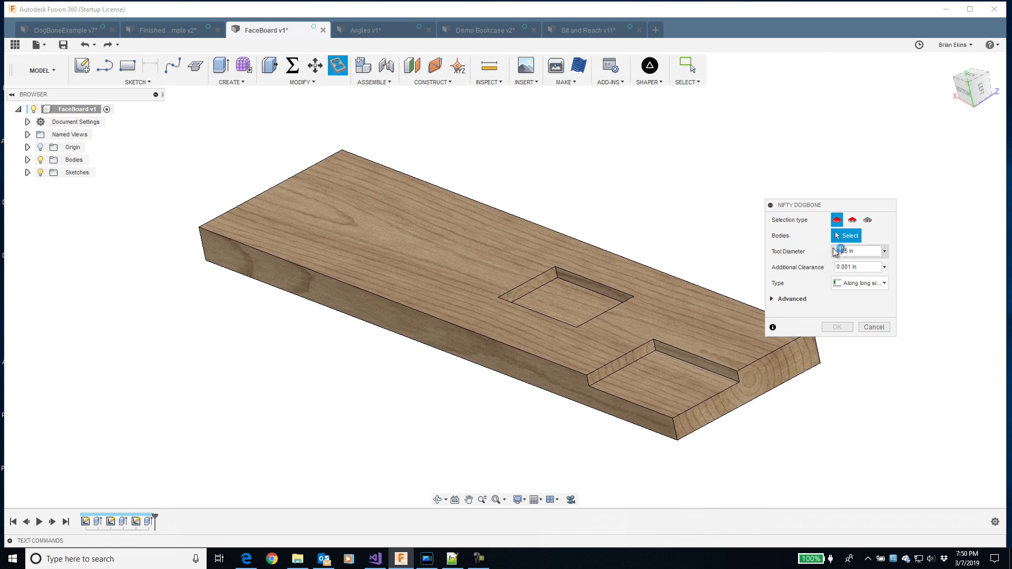
pyautogui.click(842, 286)
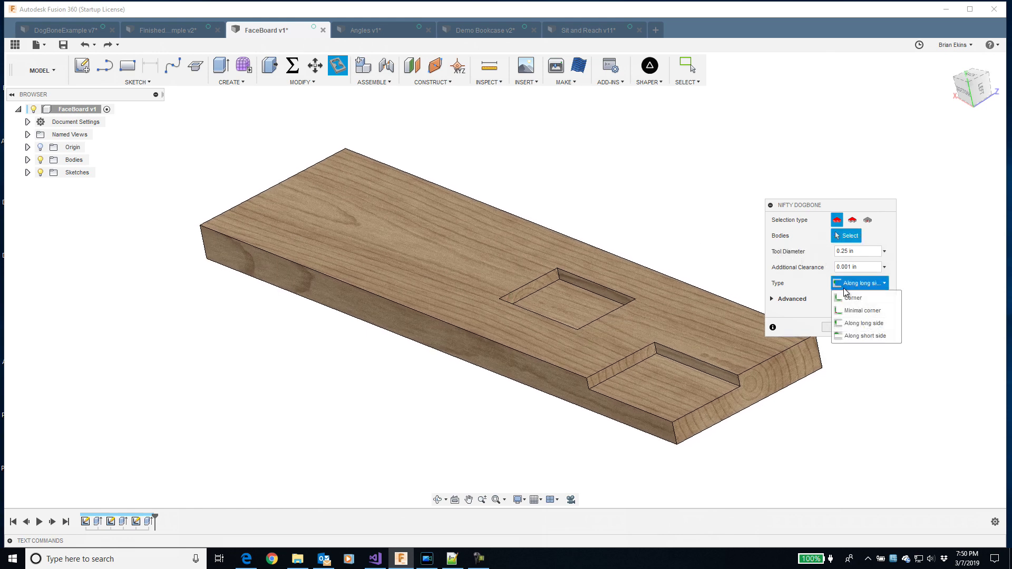
pyautogui.click(851, 294)
pyautogui.click(312, 246)
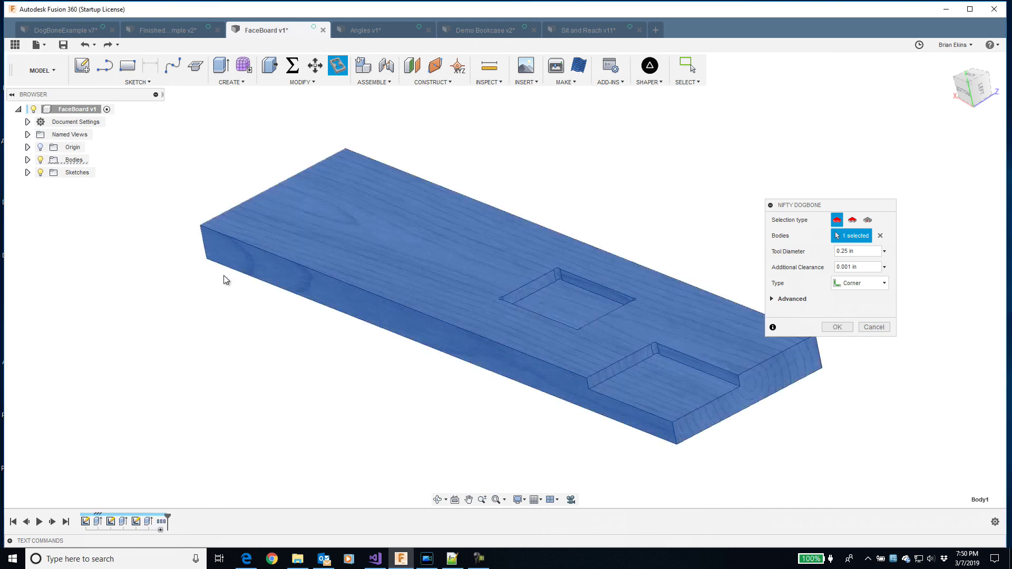
pyautogui.moveTo(318, 248)
pyautogui.keyDown('shift'); pyautogui.mouseDown(button='middle')
pyautogui.moveTo(435, 238)
pyautogui.moveTo(383, 185)
pyautogui.moveTo(329, 256)
pyautogui.mouseUp(button='middle'); pyautogui.keyUp('shift')
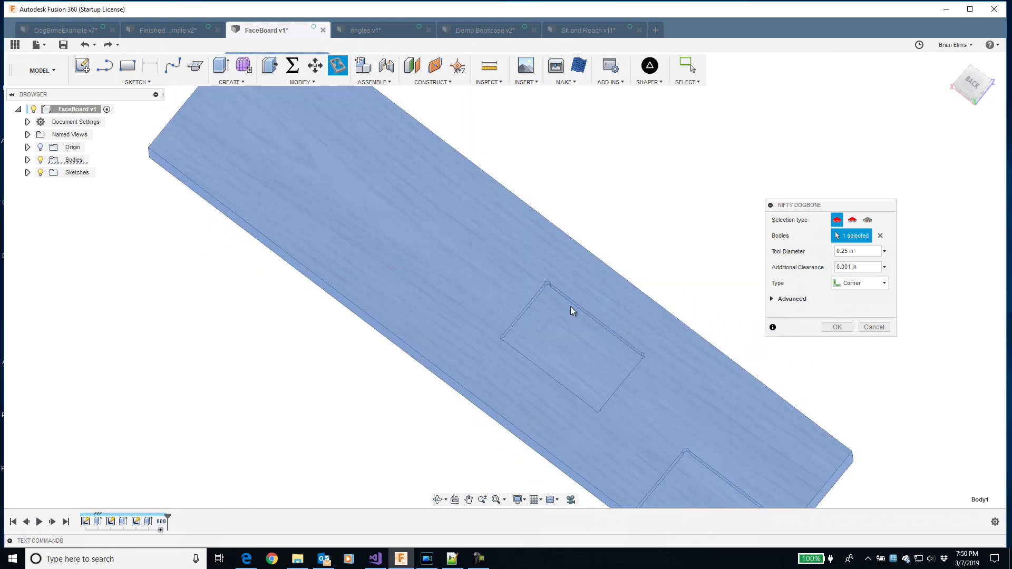
pyautogui.keyDown('shift'); pyautogui.moveTo(547, 286); pyautogui.dragTo(528, 279, button='middle'); pyautogui.keyUp('shift')
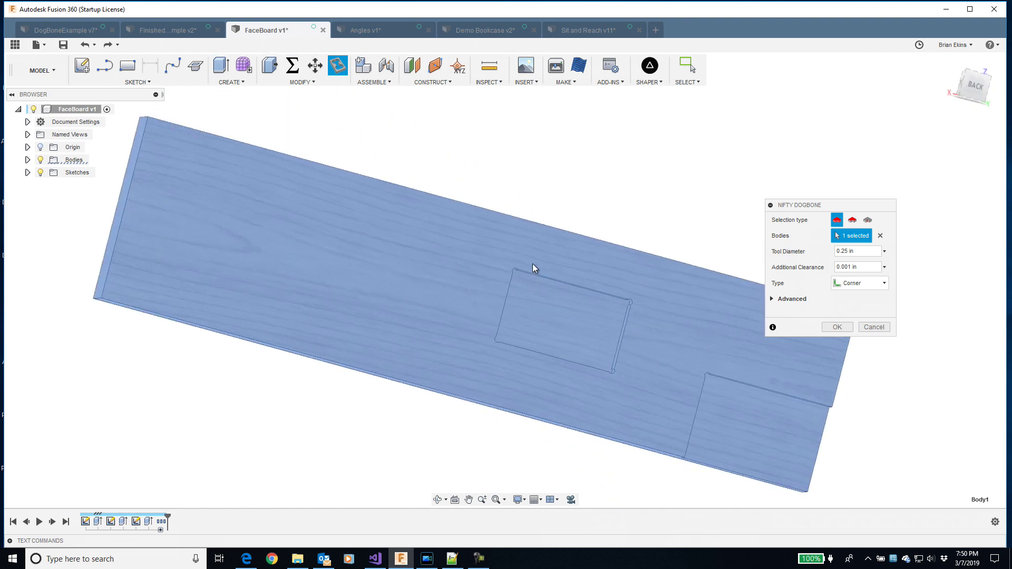
pyautogui.keyDown('shift'); pyautogui.moveTo(533, 264); pyautogui.dragTo(615, 288, button='middle'); pyautogui.keyUp('shift')
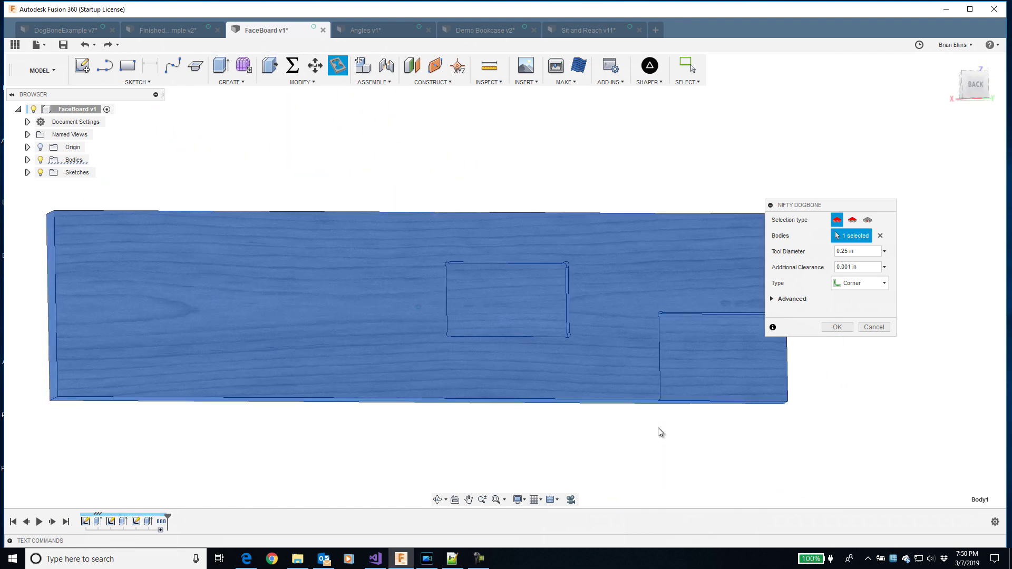
pyautogui.keyDown('shift'); pyautogui.moveTo(661, 432); pyautogui.dragTo(415, 286, button='middle'); pyautogui.keyUp('shift')
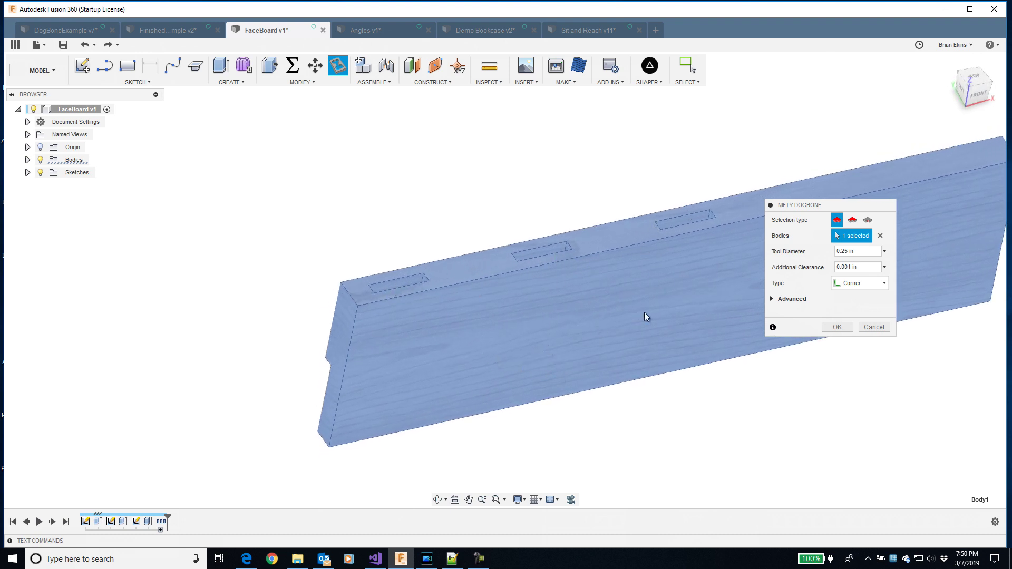
pyautogui.keyDown('shift'); pyautogui.moveTo(793, 268); pyautogui.dragTo(725, 248, button='middle'); pyautogui.keyUp('shift')
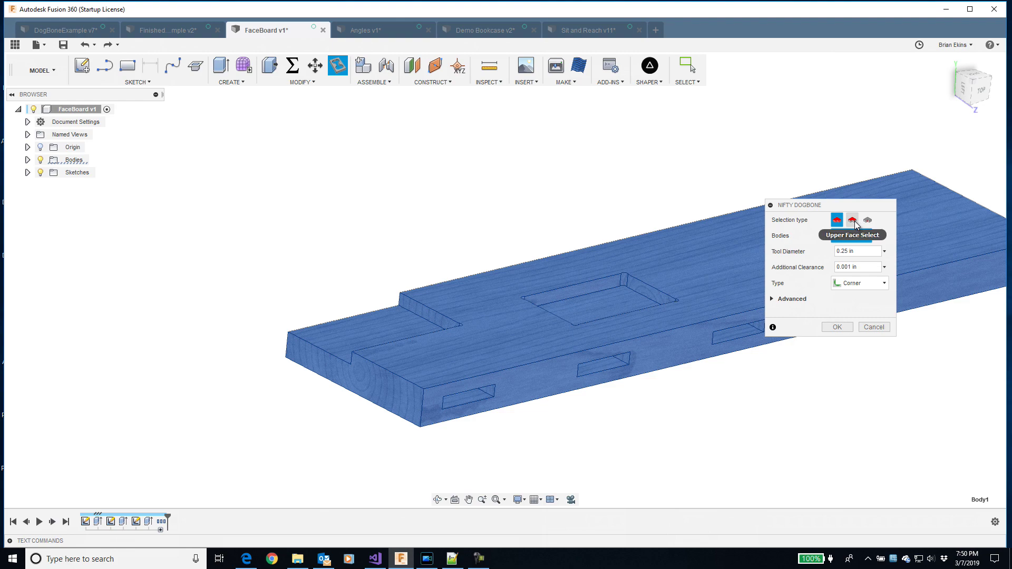
# Switch the dogbone selection to upper face, pick the narrow face containing the three slots, and create the 0.25 in dogbones.
pyautogui.click(852, 220)
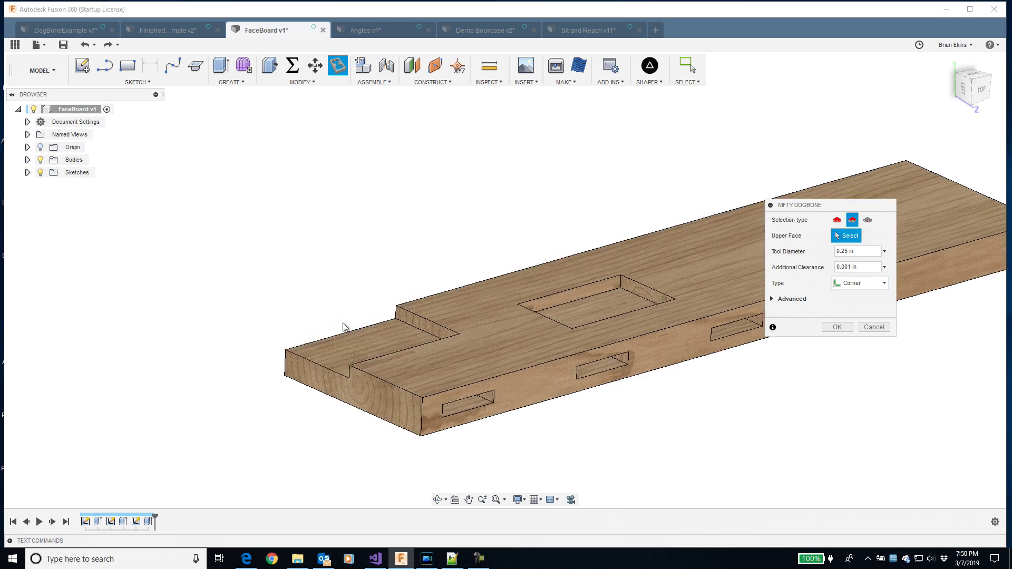
pyautogui.keyDown('shift'); pyautogui.moveTo(352, 308); pyautogui.dragTo(597, 246, button='middle'); pyautogui.keyUp('shift')
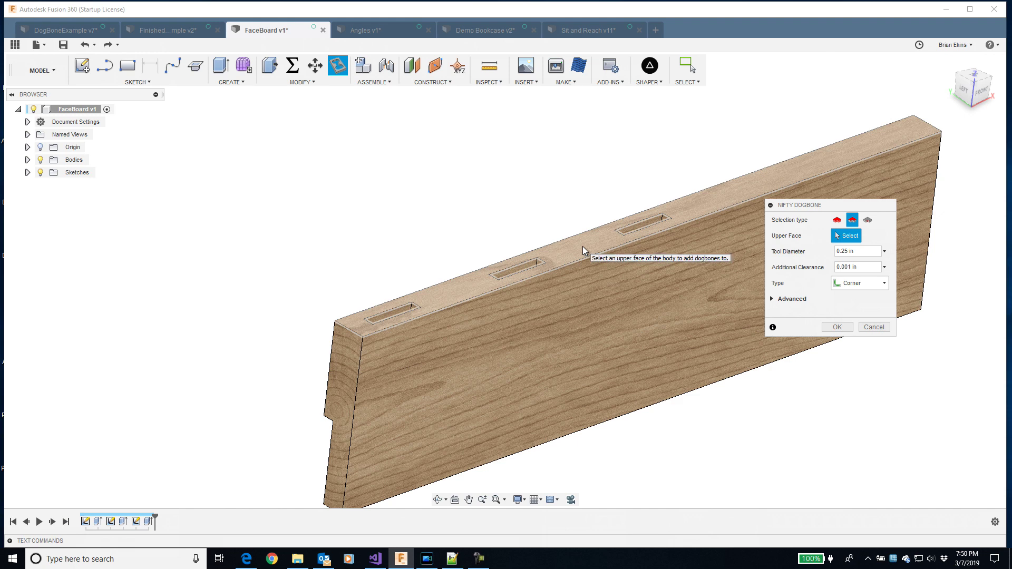
pyautogui.keyDown('shift'); pyautogui.moveTo(582, 246); pyautogui.dragTo(611, 245, button='middle'); pyautogui.keyUp('shift')
pyautogui.click(612, 245)
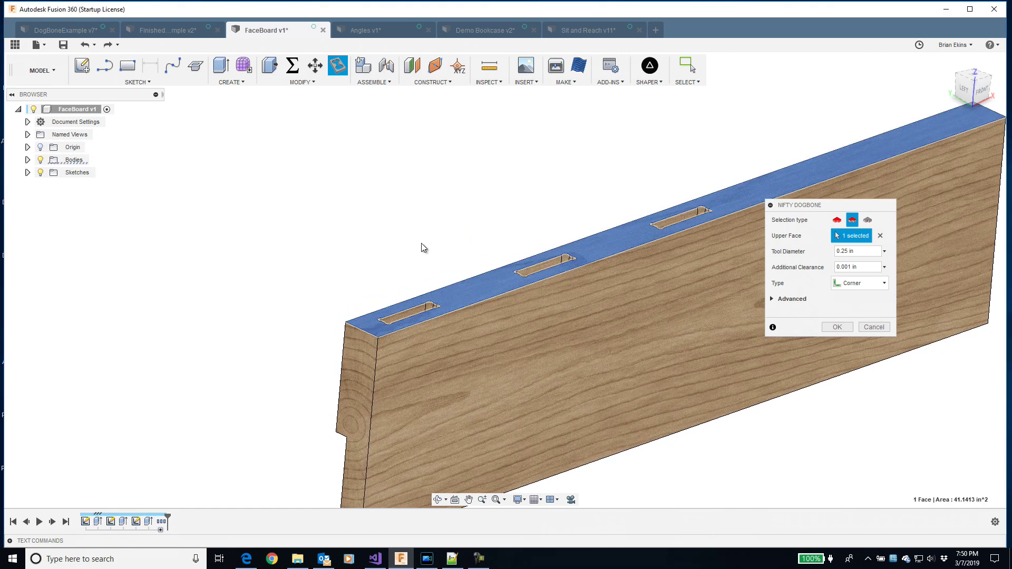
pyautogui.keyDown('shift'); pyautogui.moveTo(412, 248); pyautogui.dragTo(837, 327, button='middle'); pyautogui.keyUp('shift')
pyautogui.click(837, 327)
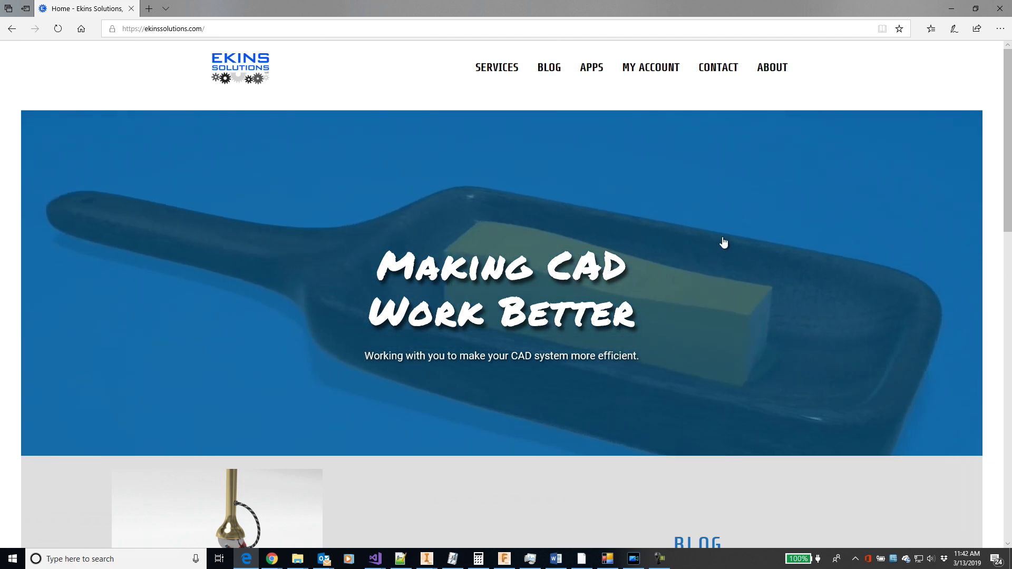
# In the web browser, open the apps page of the Ekins Solutions website.
pyautogui.click(591, 70)
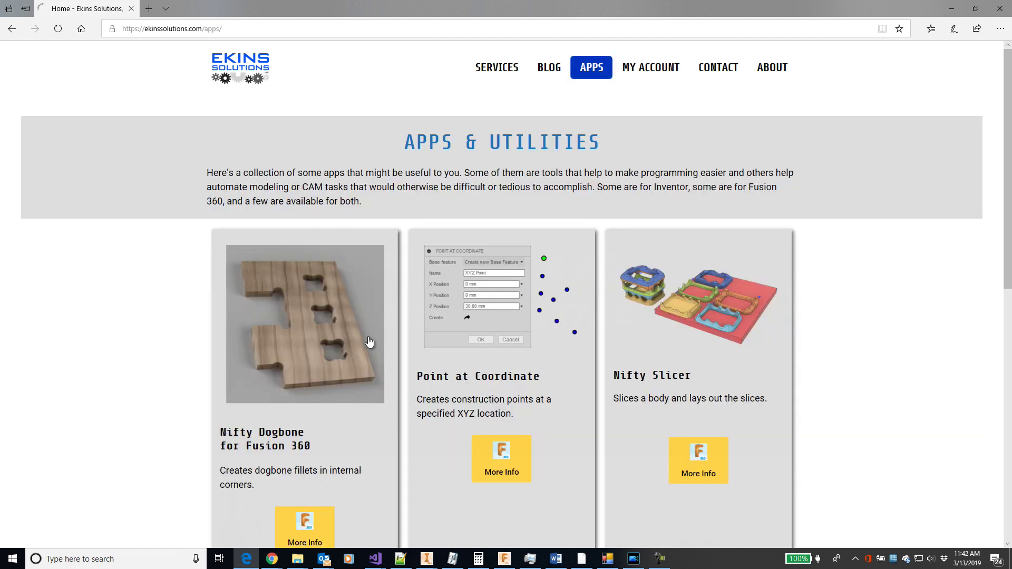